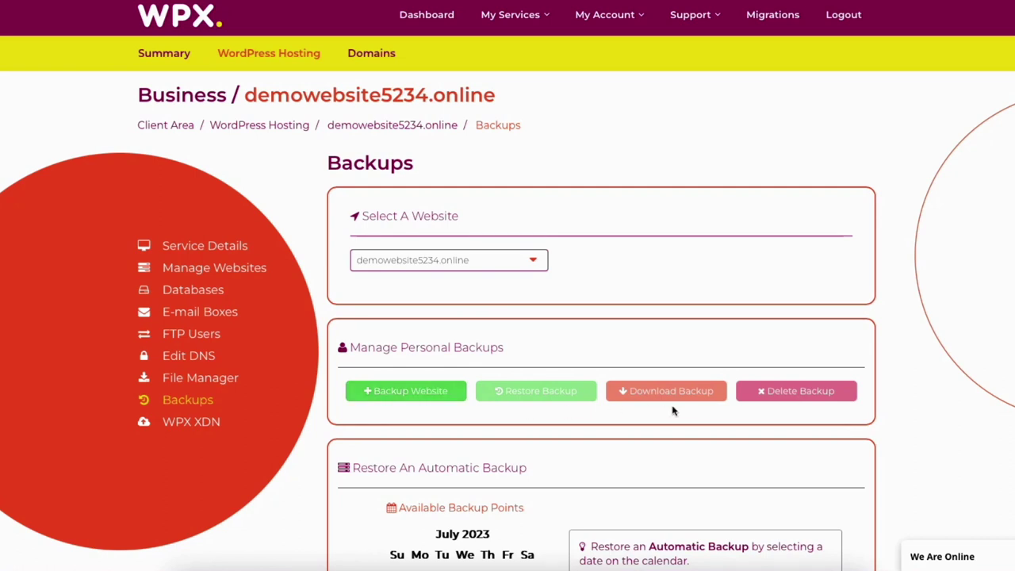
Review the WPX XDN details, the list of worldwide endpoint locations and the XDN service status for demowebsite5234.online.
scroll(788, 402, down, 1)
scroll(788, 403, up, 1)
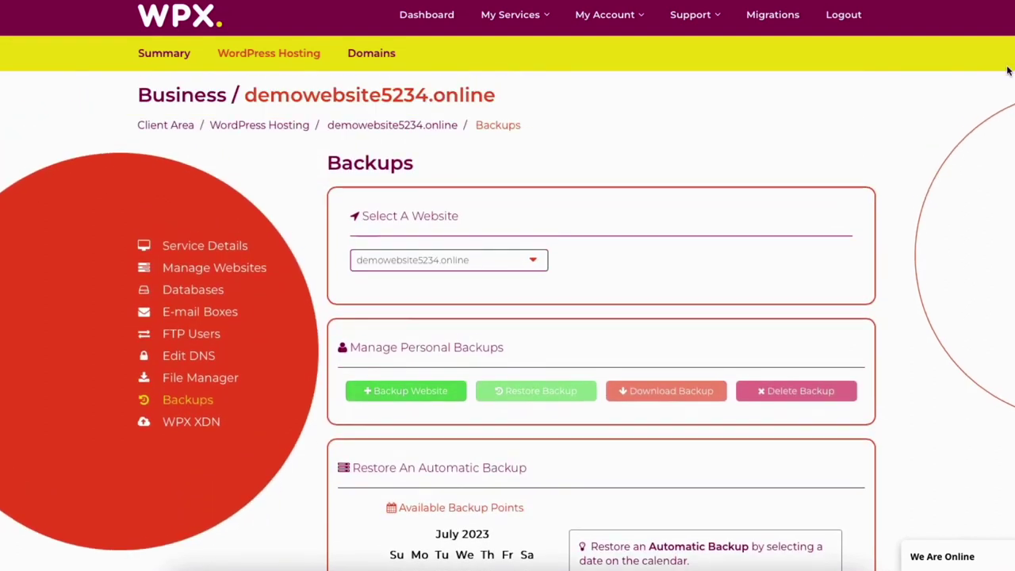
click(179, 425)
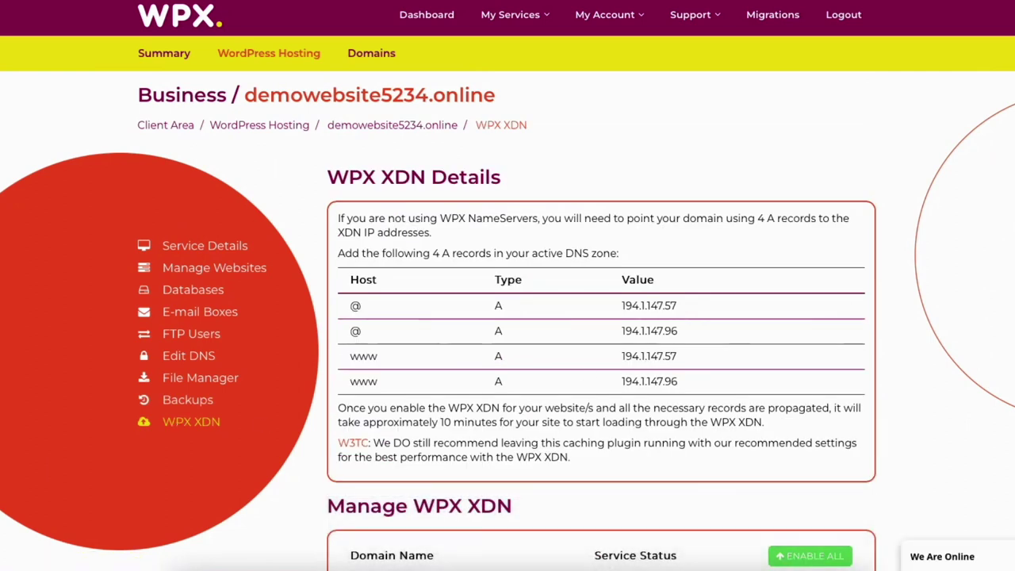
scroll(508, 321, down, 3)
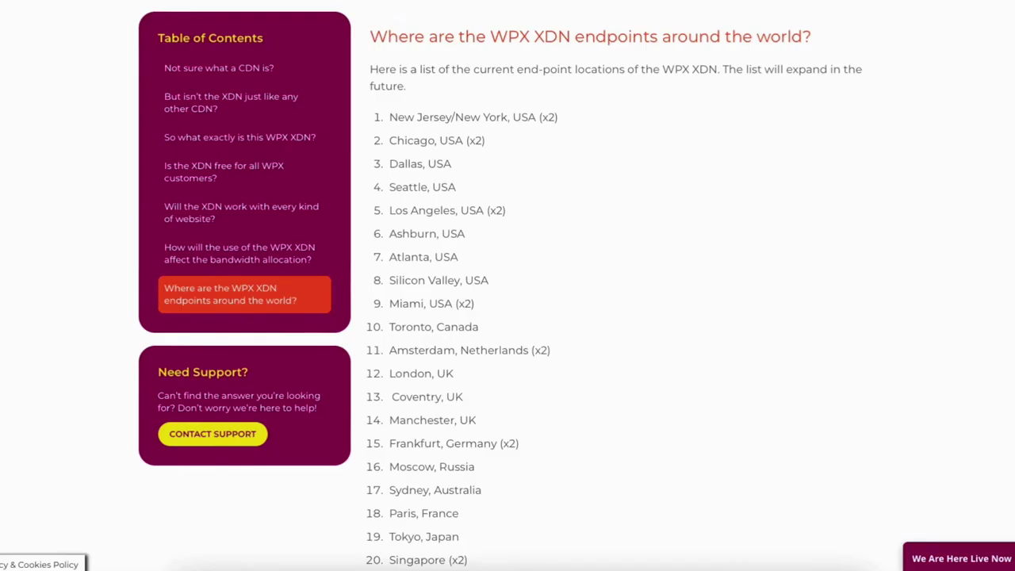
scroll(614, 294, down, 4)
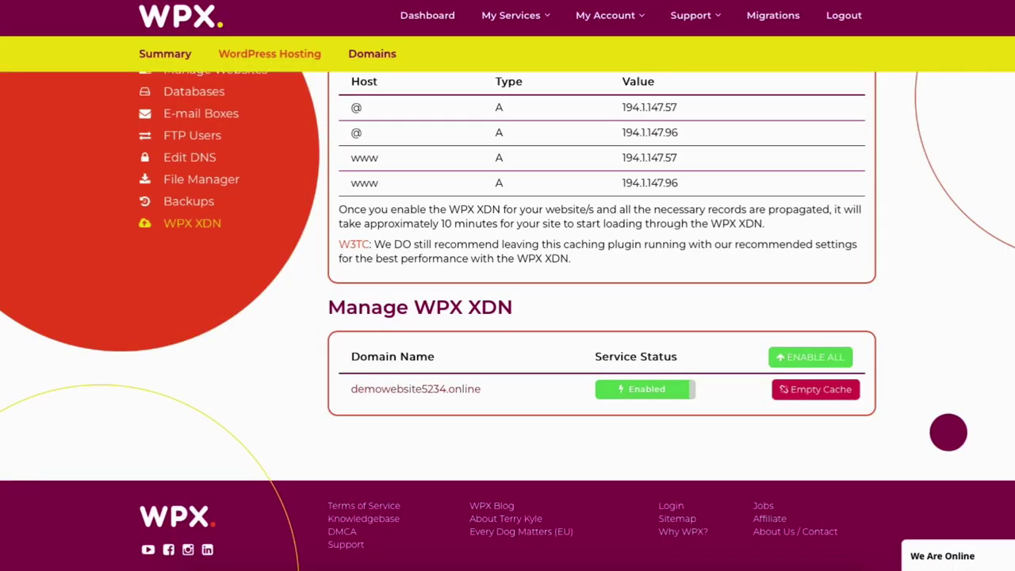
click(948, 433)
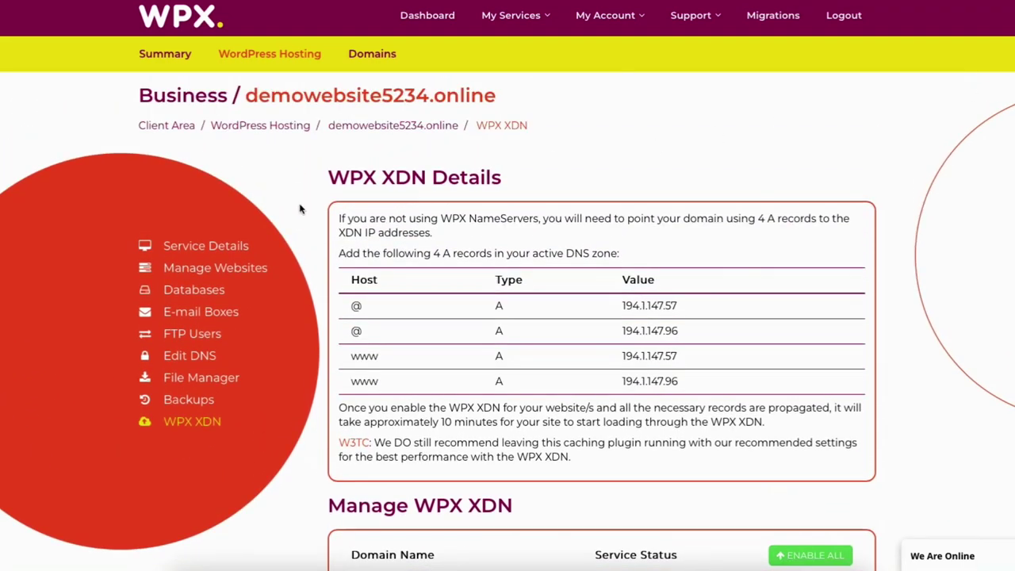
In website management, preview the staging setup with demowebsite5234.online as the chosen domain, and close it without deploying.
click(212, 272)
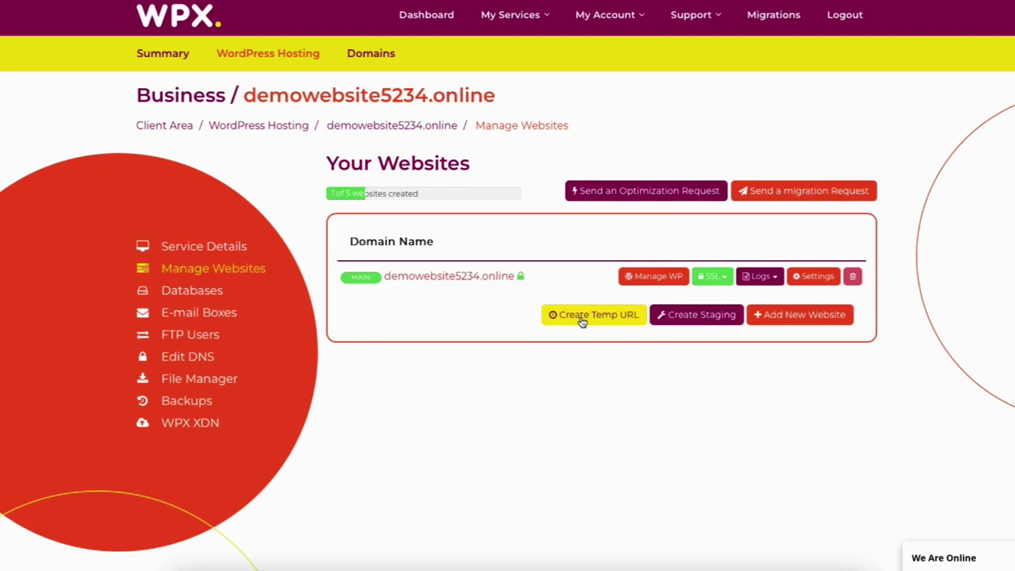
click(696, 317)
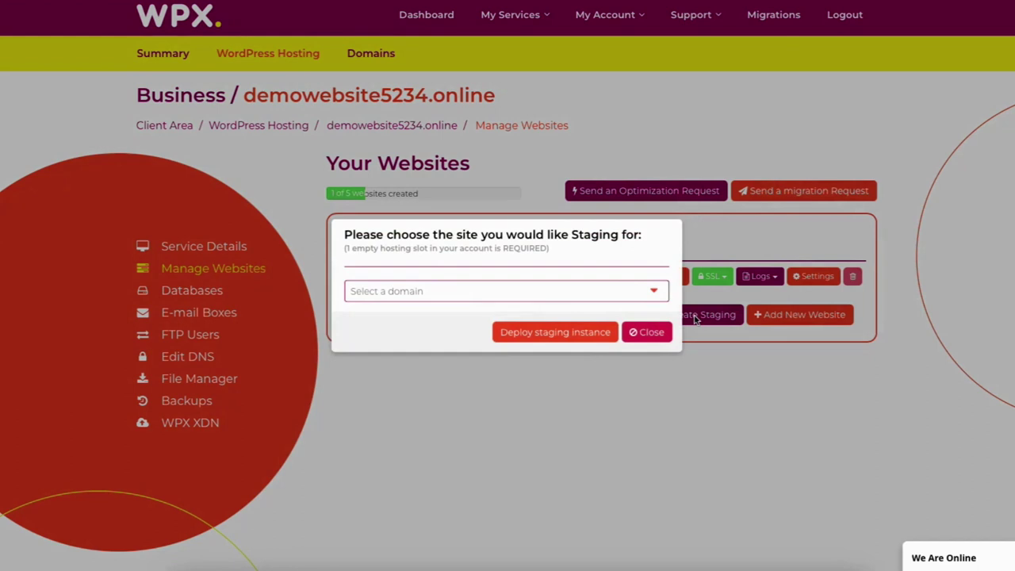
click(421, 295)
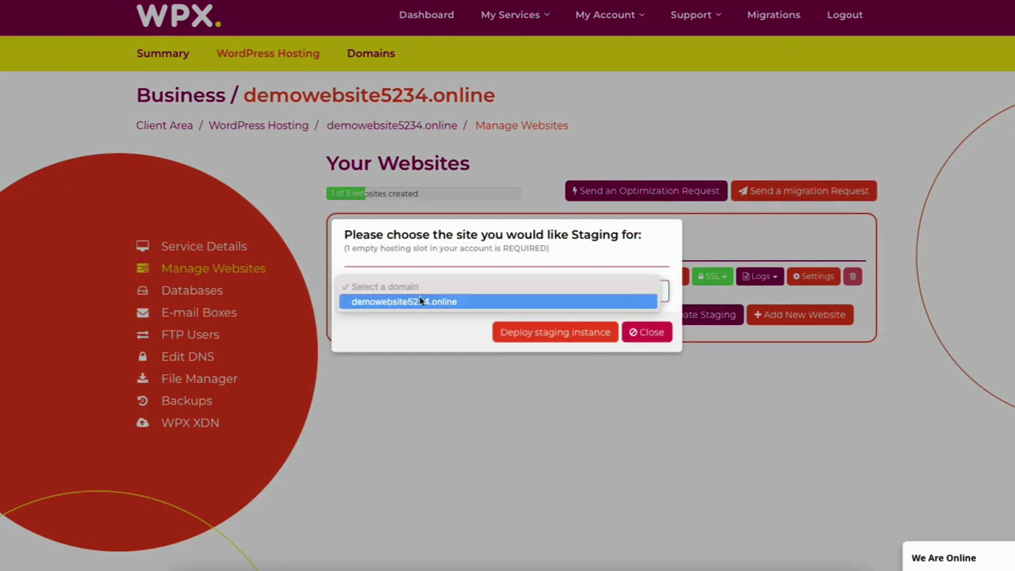
click(422, 302)
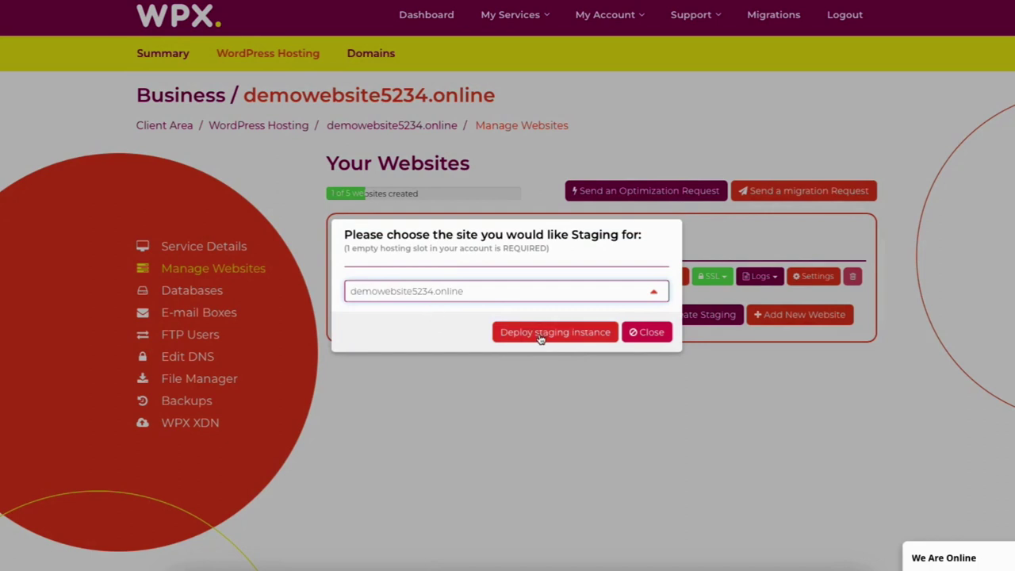
click(644, 333)
click(686, 302)
Start installing WordPress directly on the demowebsite5234.online website rather than in a subdirectory.
mouse_move(520, 278)
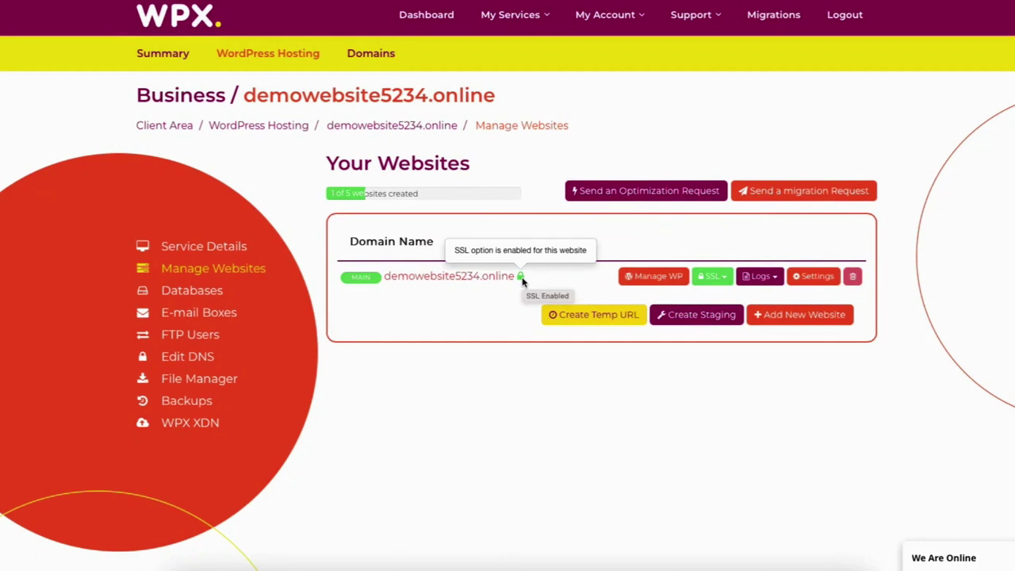
click(650, 279)
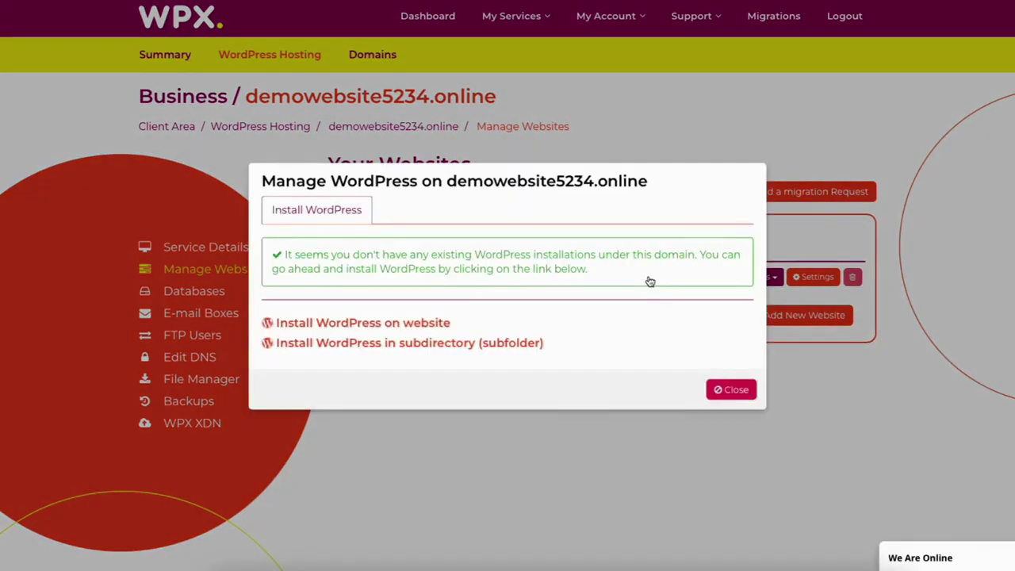
click(404, 323)
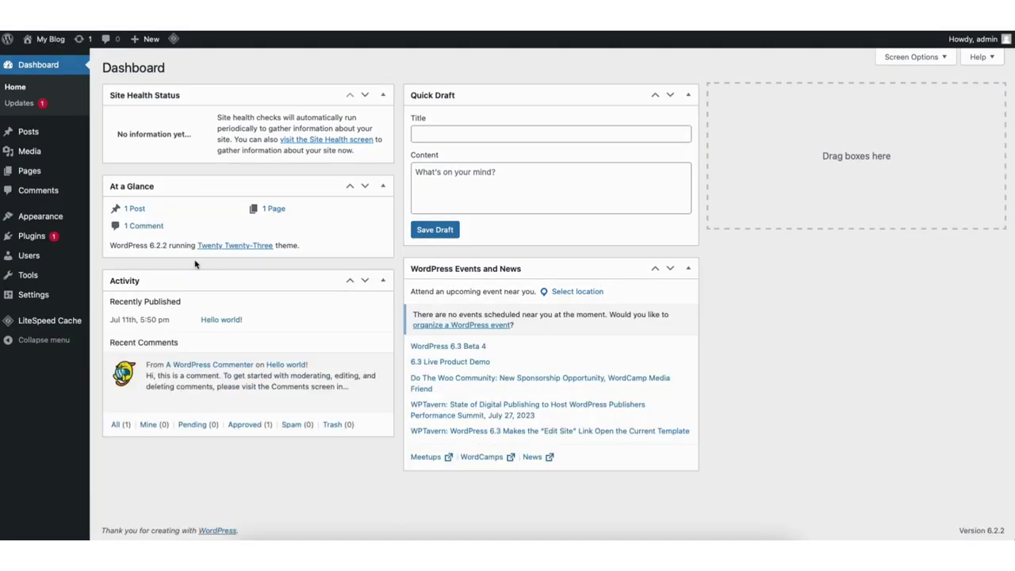
mouse_move(33, 297)
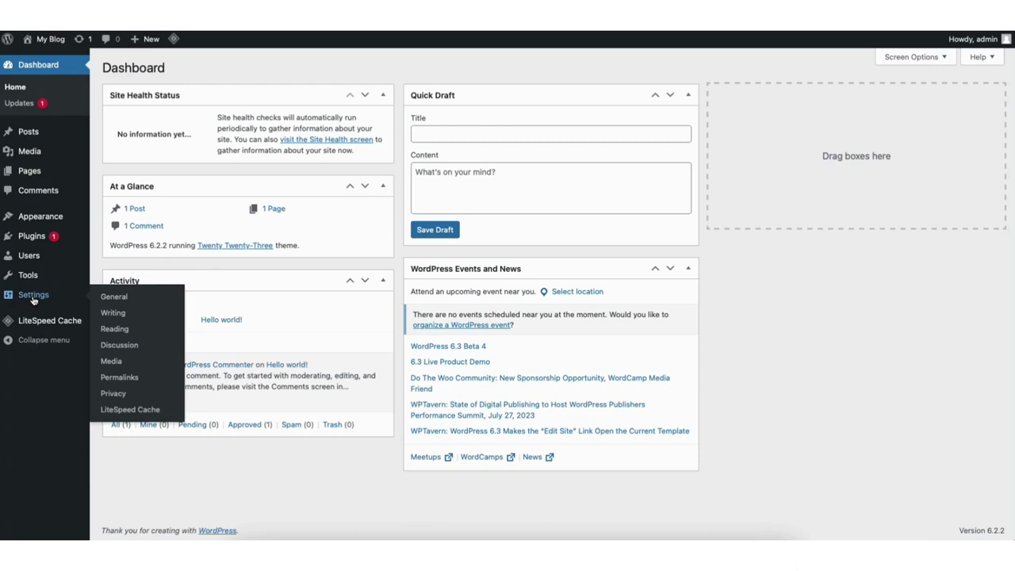
click(113, 296)
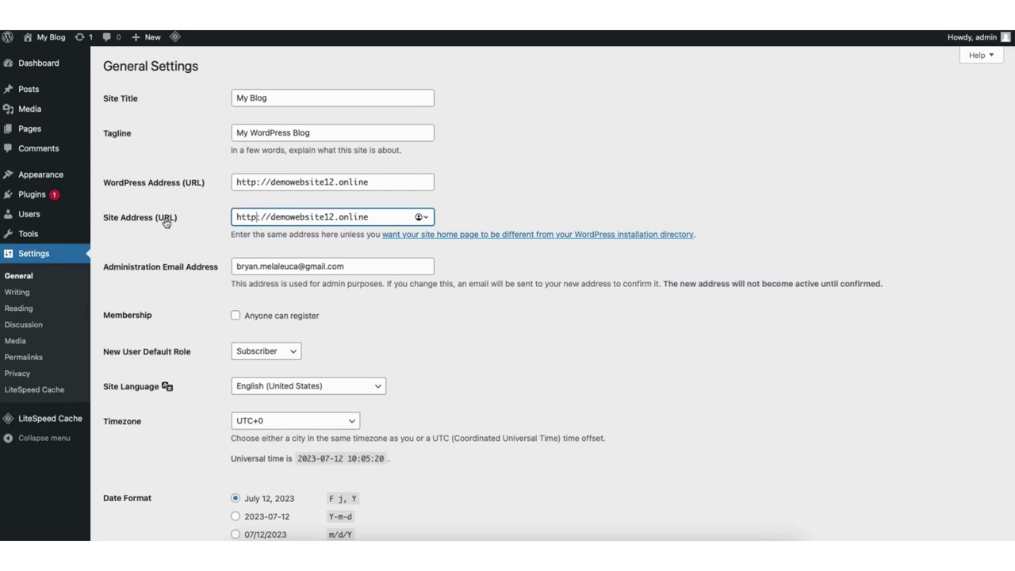
click(256, 182)
text(s)
click(257, 216)
text(s)
scroll(262, 216, down, 5)
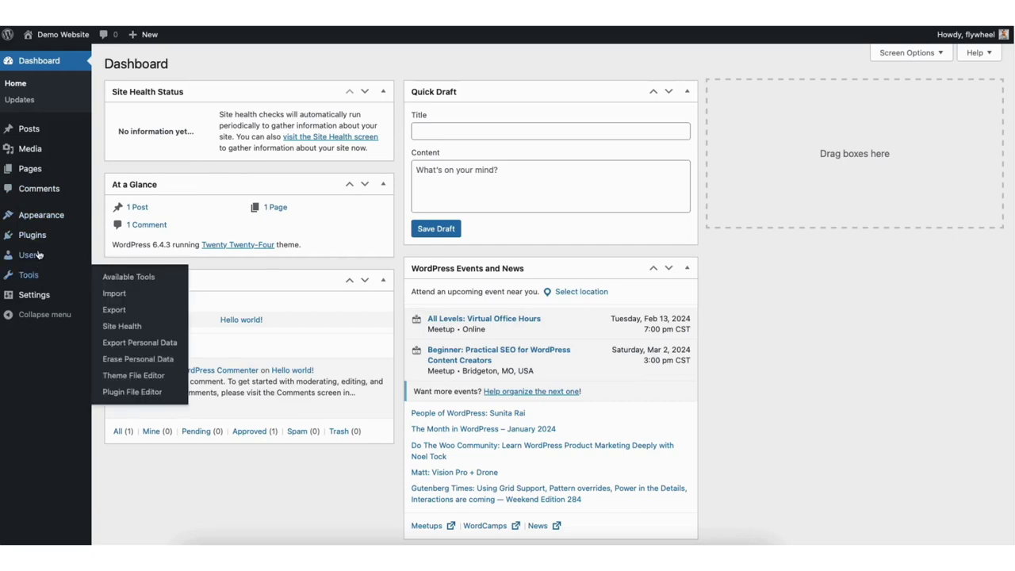
Open the directory for adding new themes and browse the popular themes.
mouse_move(41, 221)
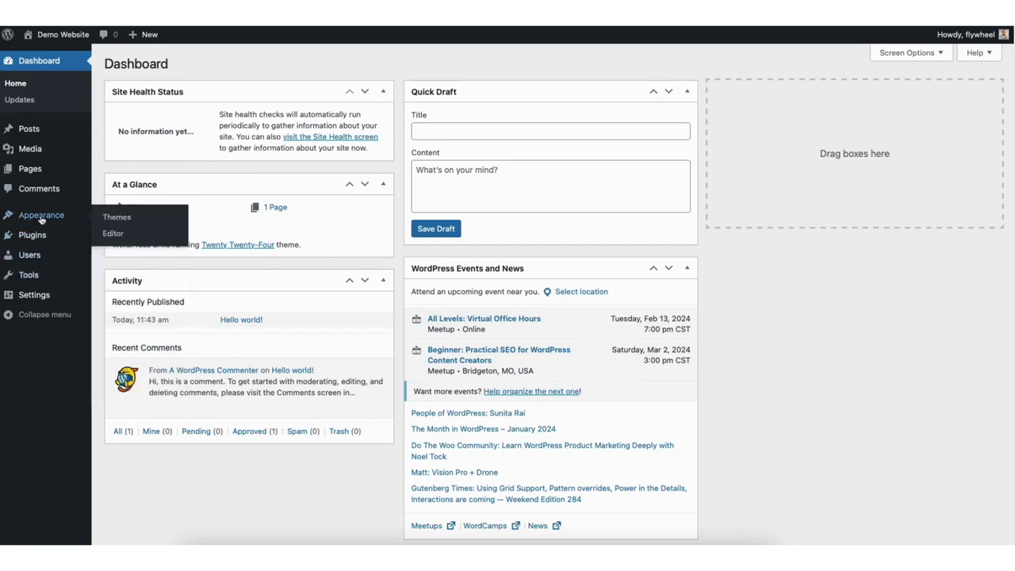
click(123, 219)
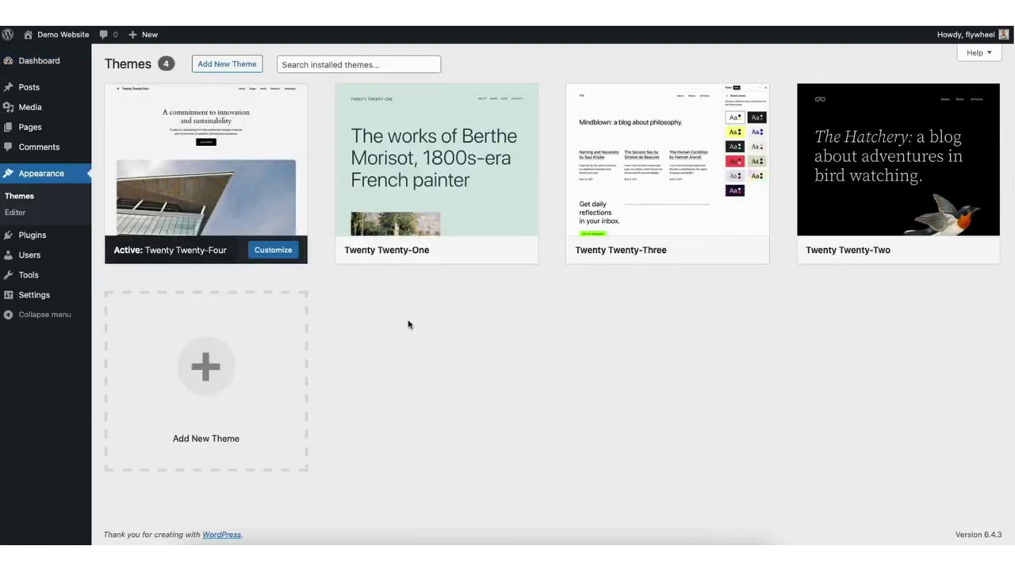
click(218, 374)
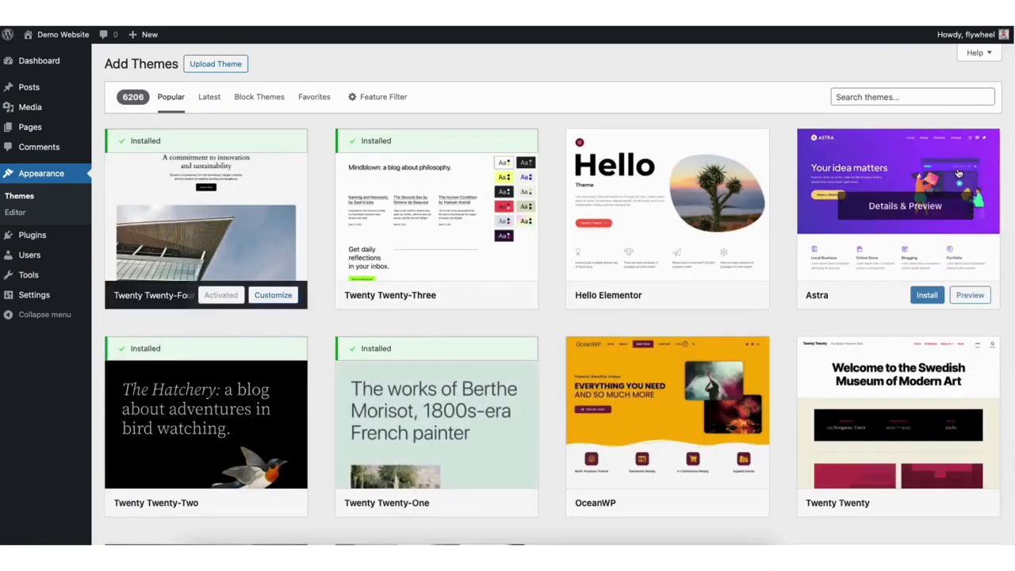
scroll(552, 294, down, 7)
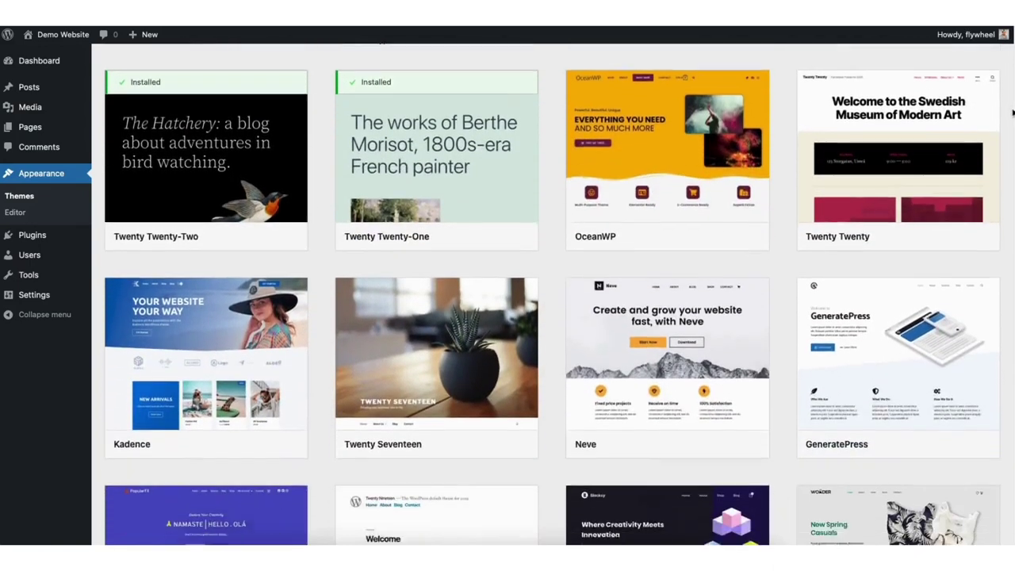
scroll(1011, 293, down, 6)
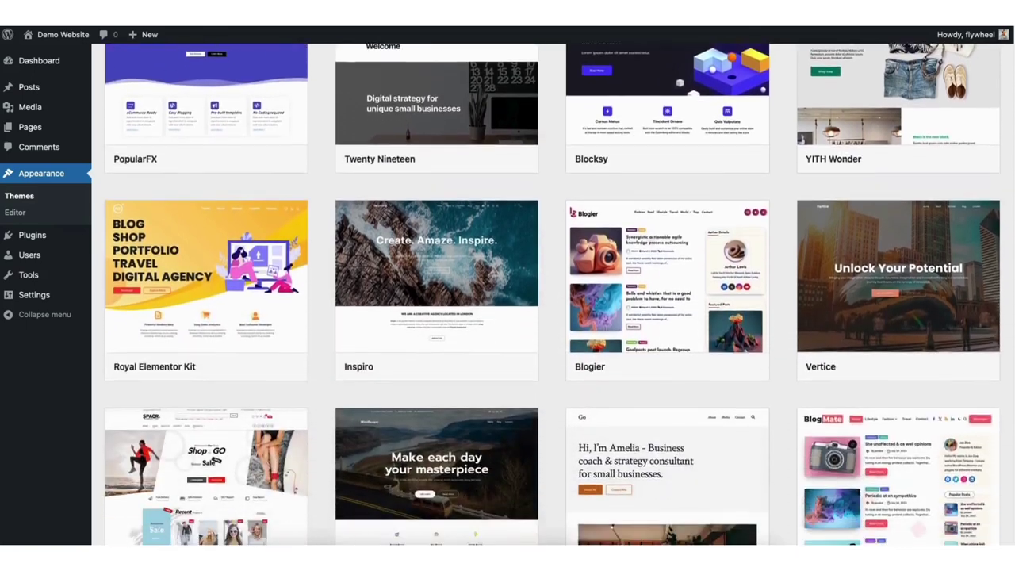
scroll(1008, 319, down, 7)
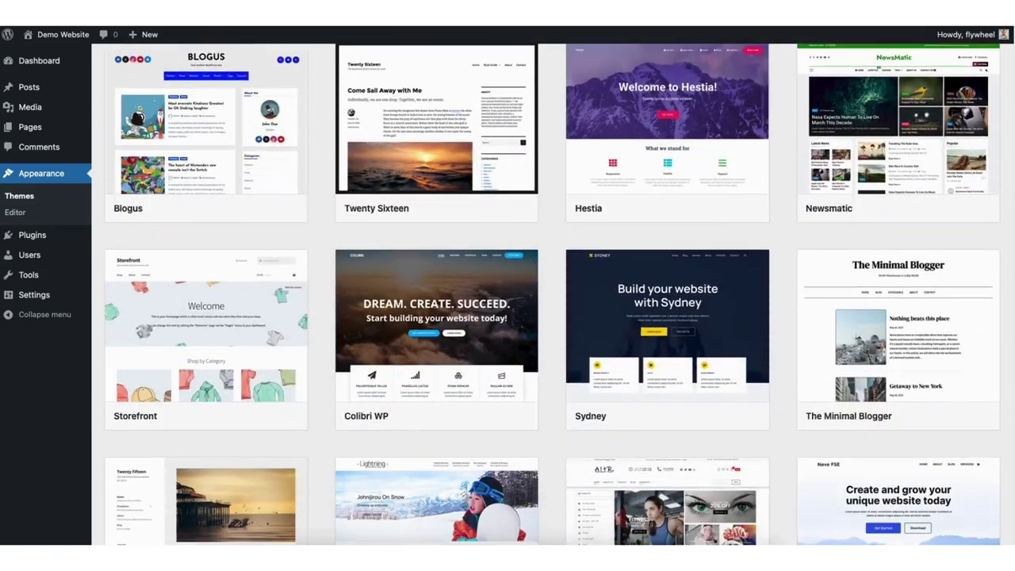
scroll(1009, 319, down, 4)
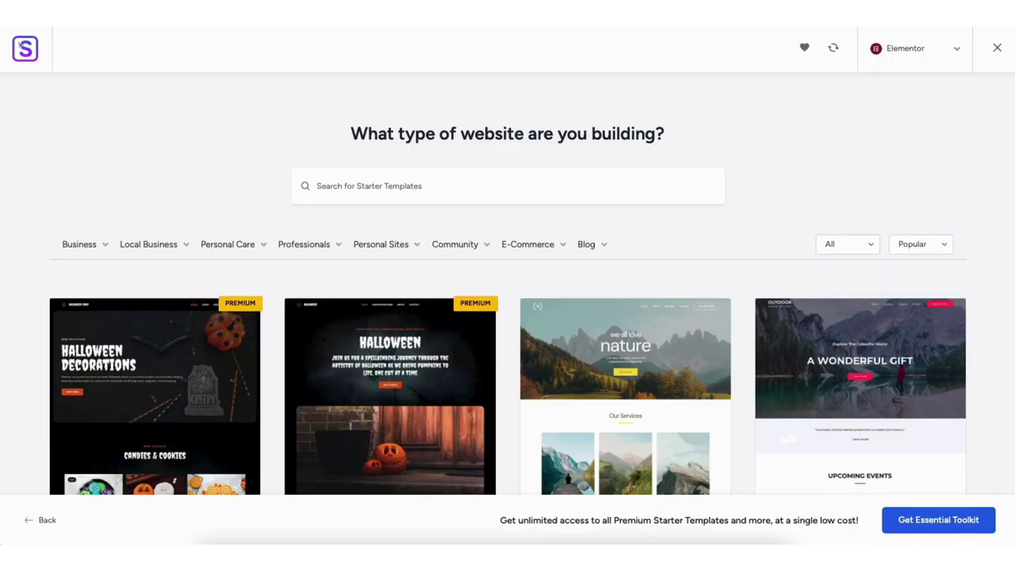
Browse the gallery of Elementor starter templates.
scroll(508, 317, down, 2)
scroll(508, 318, down, 5)
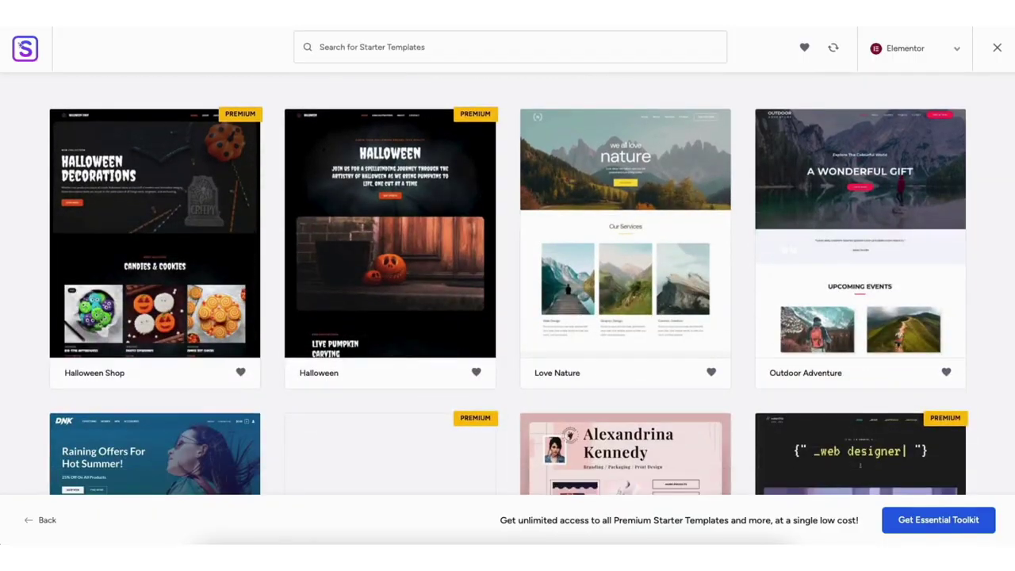
scroll(507, 317, down, 3)
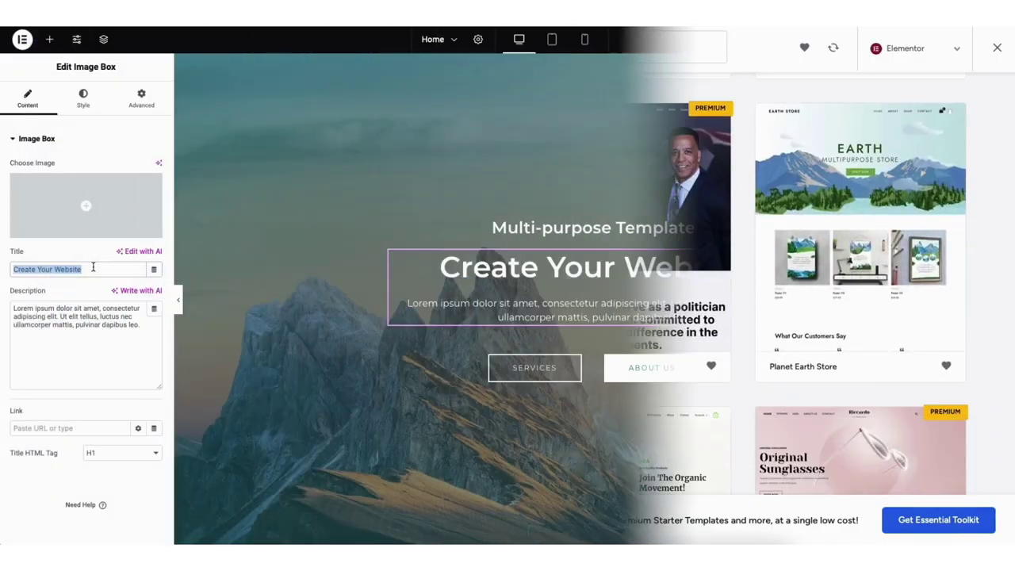
Replace the title of the Home page's hero image box with "My Demo Webs".
text(My Demo Webs)
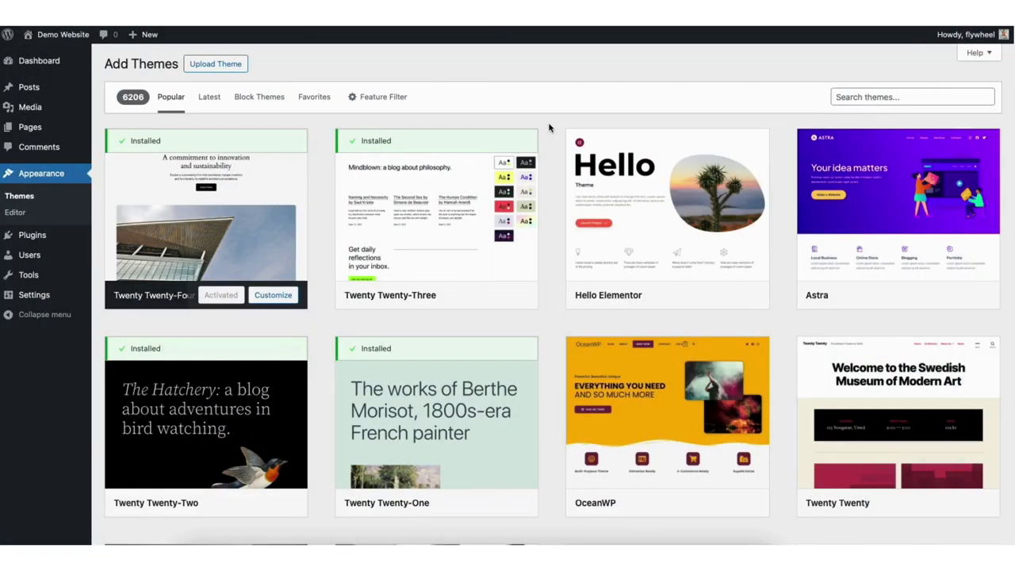
Search the theme directory for "astra", then install and activate the Astra theme.
click(858, 95)
text(astra)
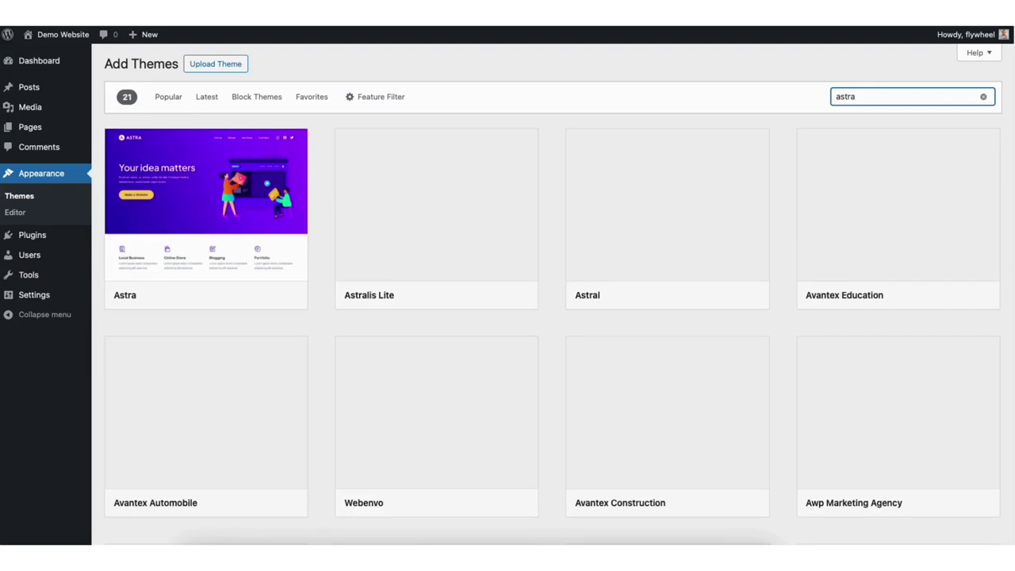
mouse_move(212, 208)
click(228, 296)
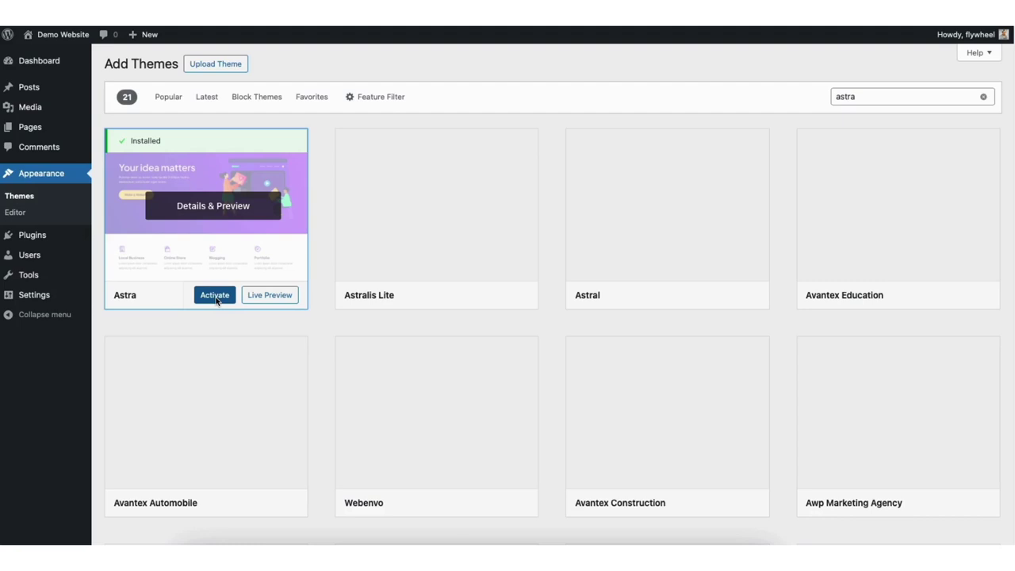
click(215, 296)
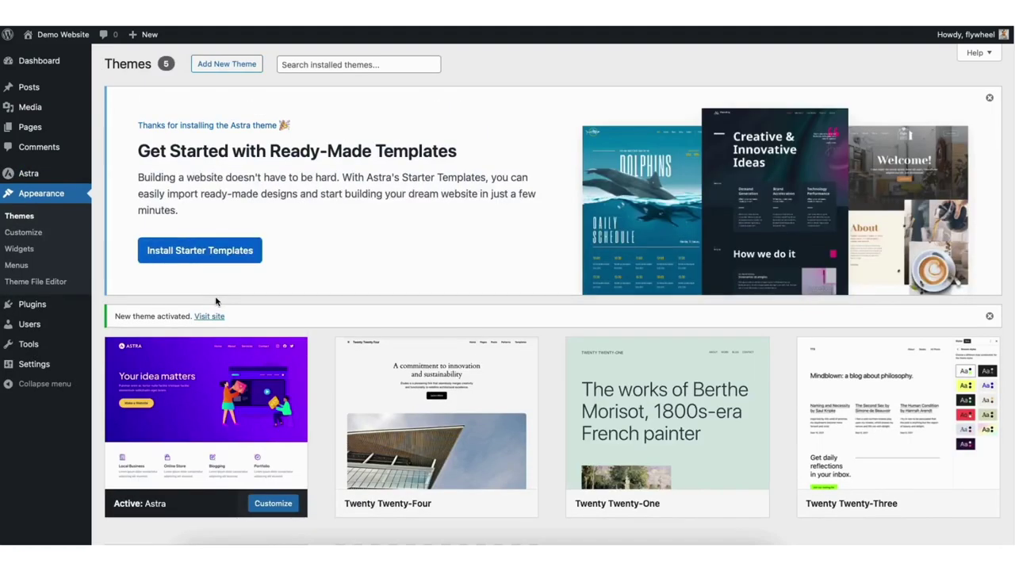
Search the new plugins for "starter templates" and install the Starter Templates plugin by Brainstorm Force.
mouse_move(32, 308)
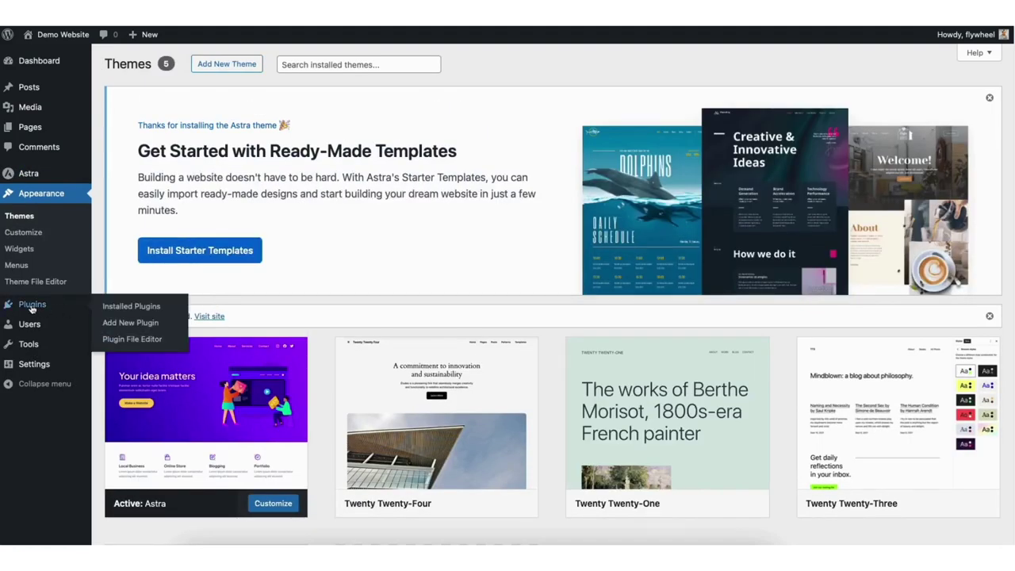
click(132, 323)
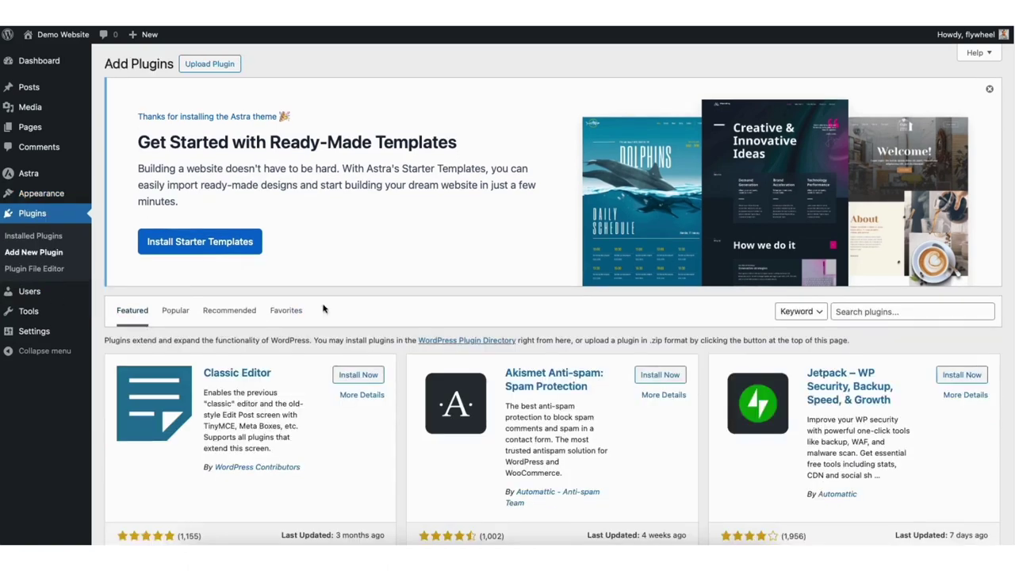
click(865, 313)
text(starter templates)
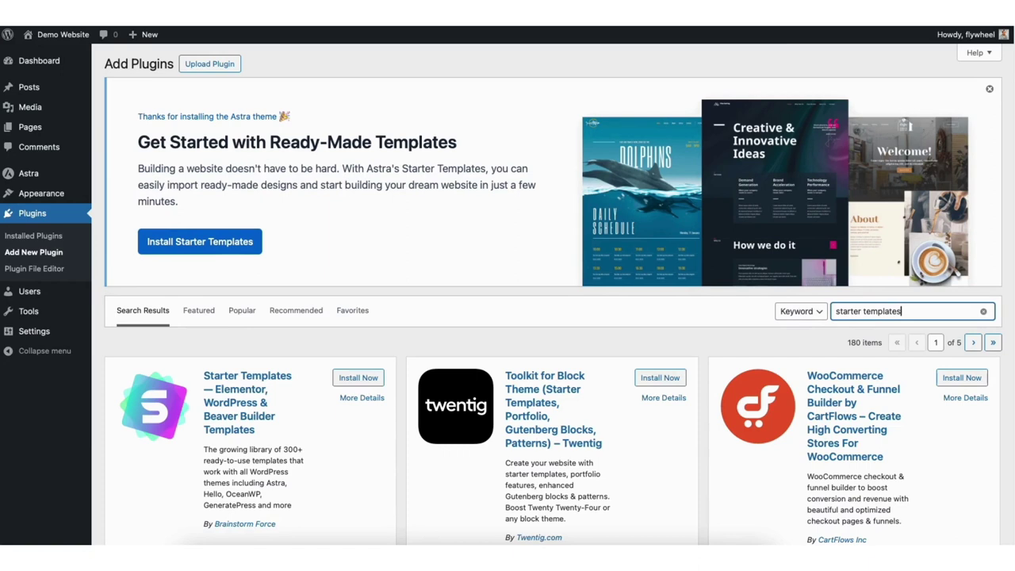
scroll(900, 238, down, 3)
click(346, 174)
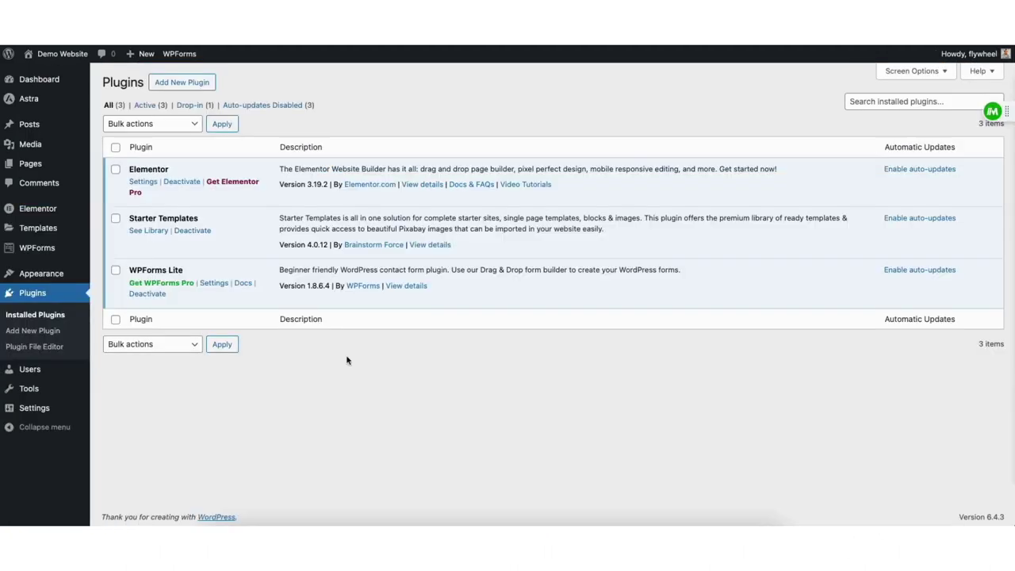
Open Starter Templates and choose to build the website with Classic Starter Templates.
mouse_move(46, 276)
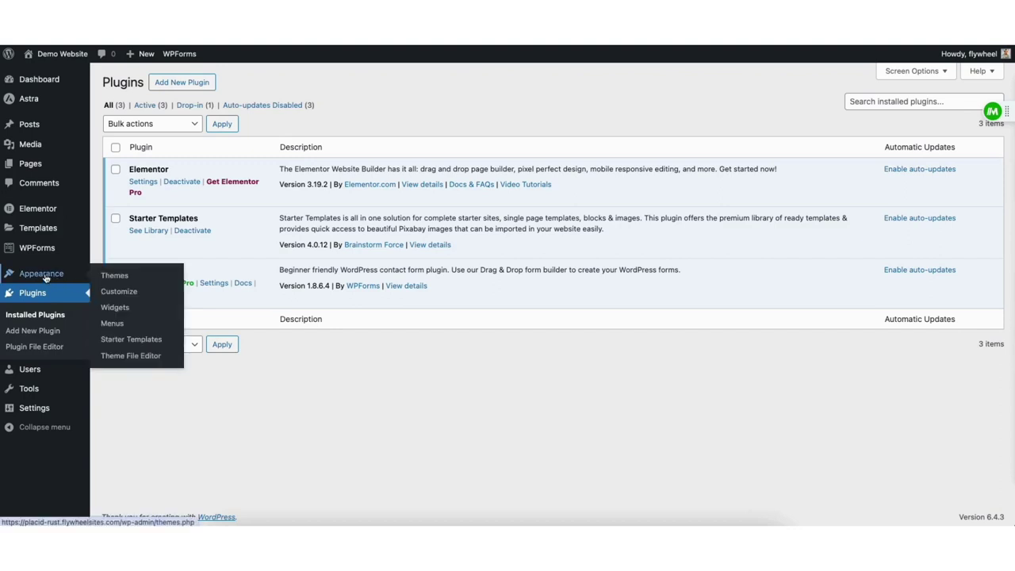
click(128, 344)
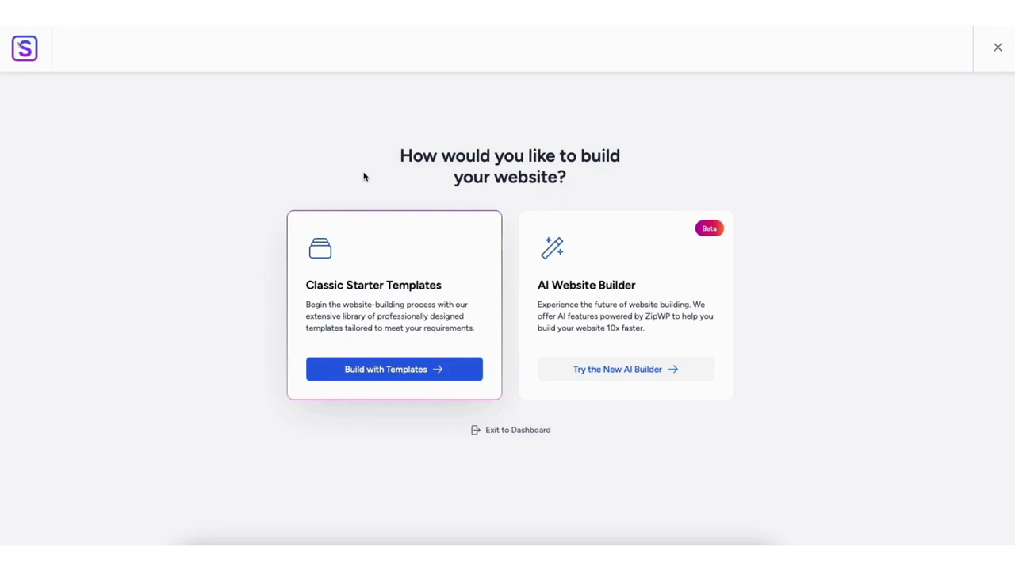
click(381, 375)
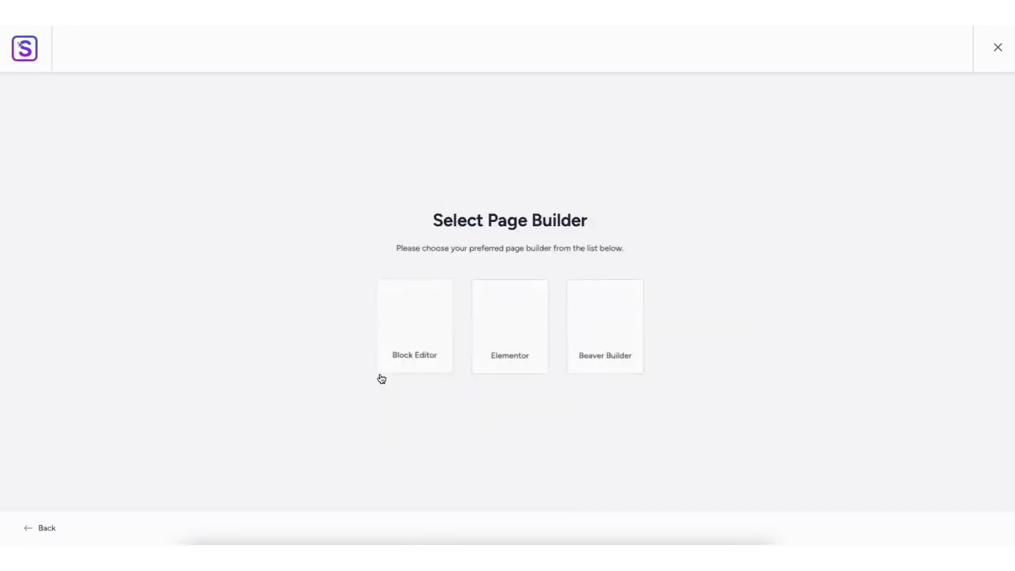
Choose Elementor as the page builder and browse the starter templates and their website categories.
click(511, 328)
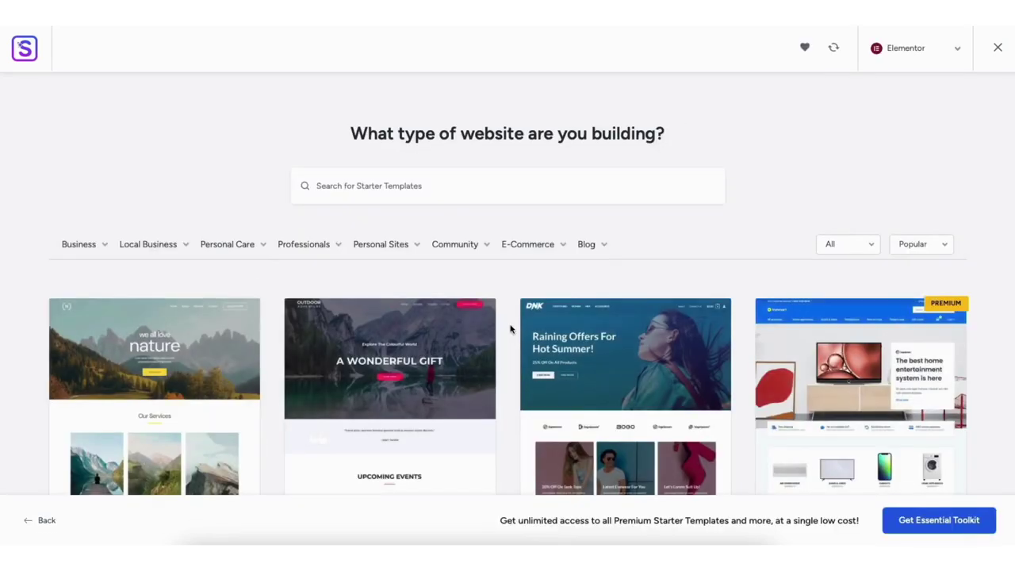
scroll(507, 318, down, 10)
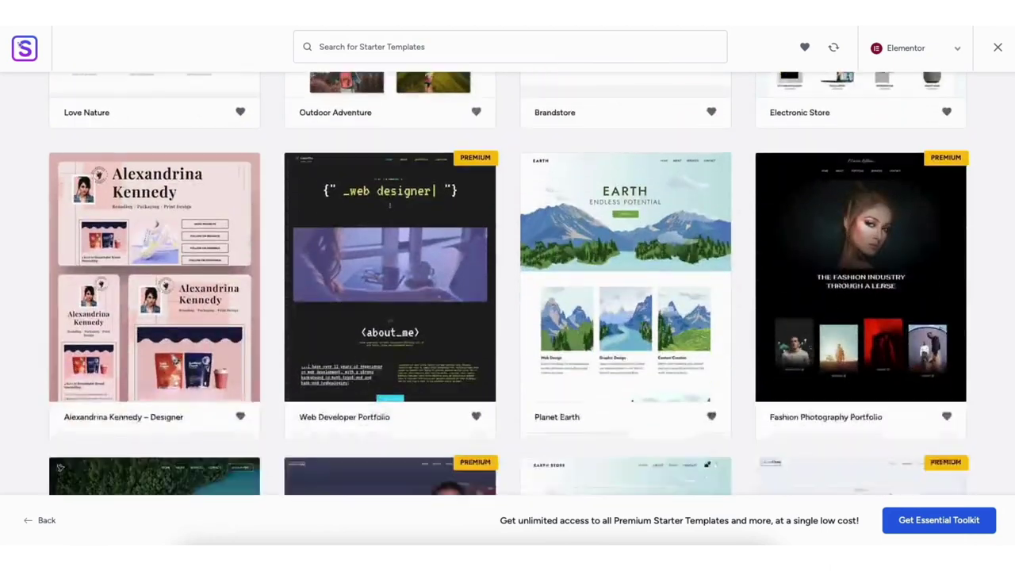
scroll(507, 284, down, 10)
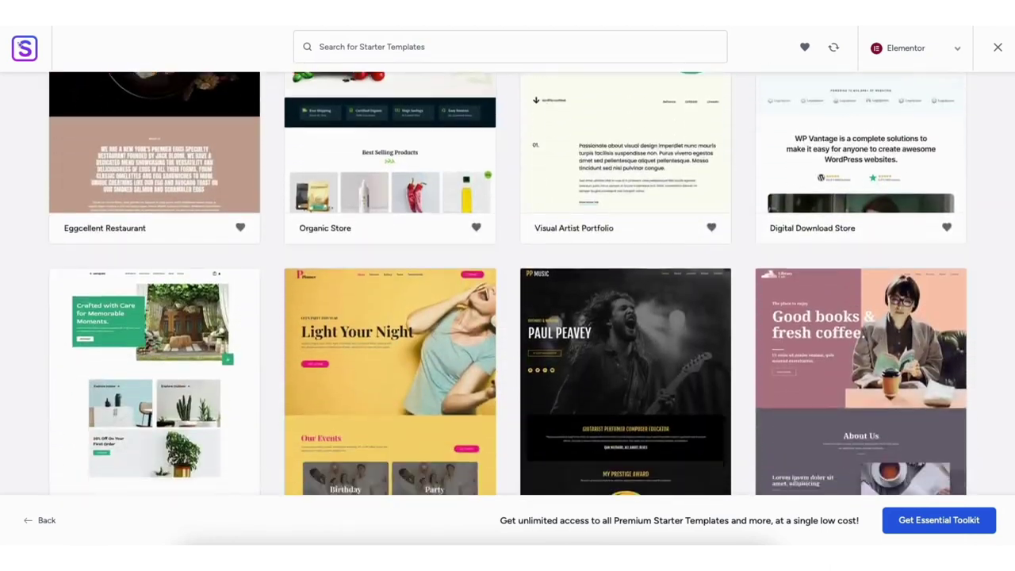
scroll(508, 284, down, 8)
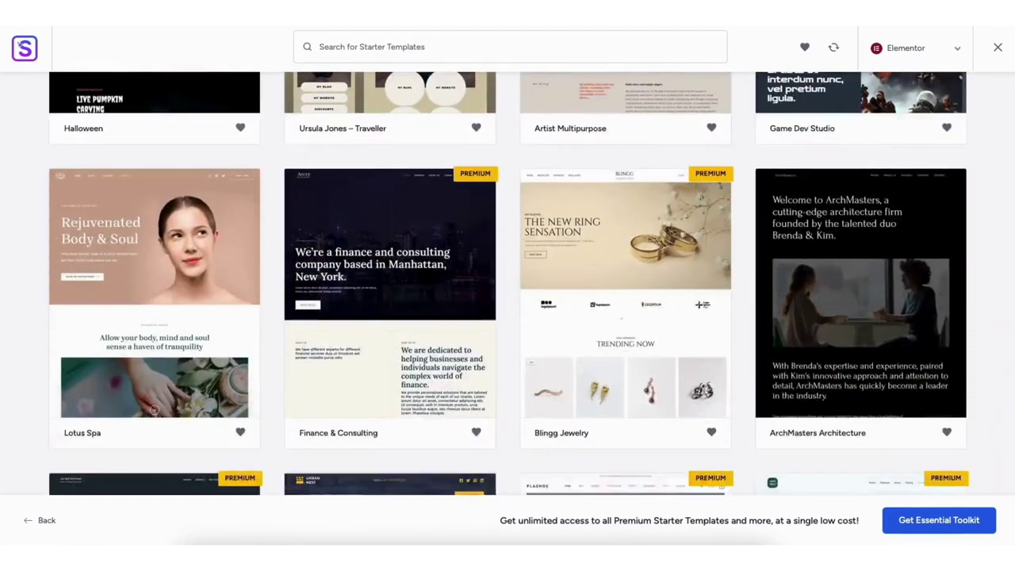
scroll(508, 283, up, 15)
click(374, 199)
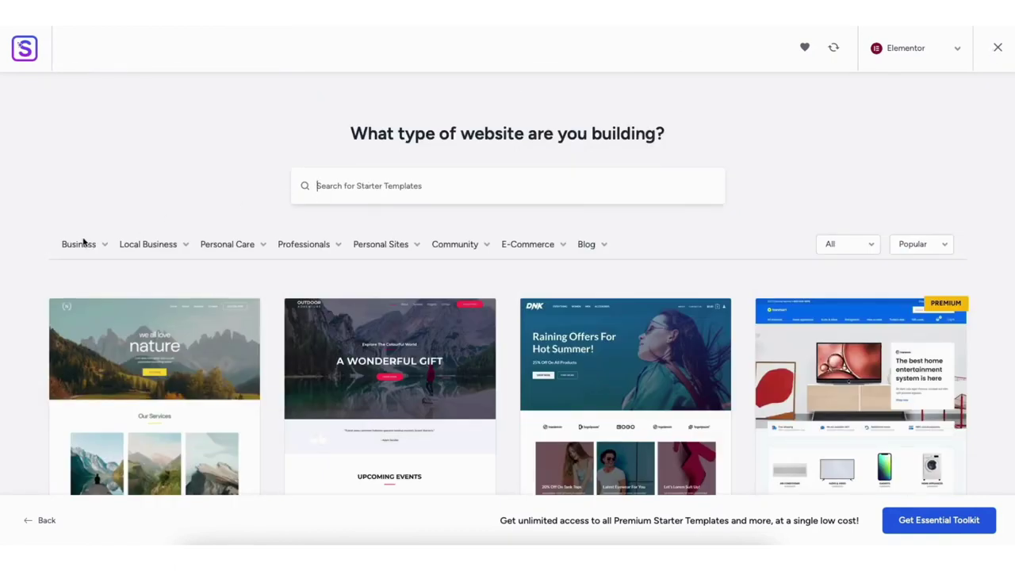
mouse_move(133, 249)
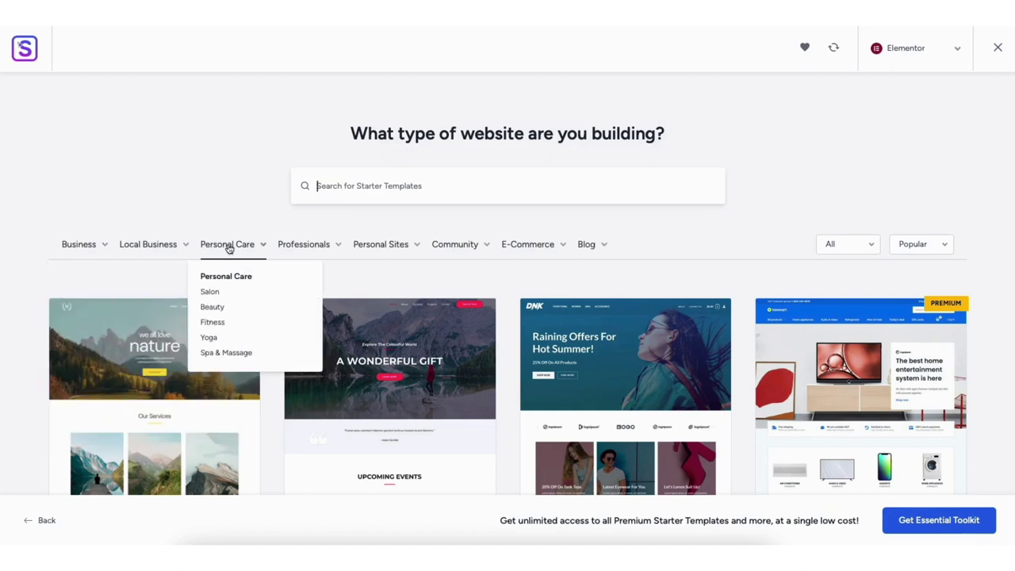
mouse_move(305, 248)
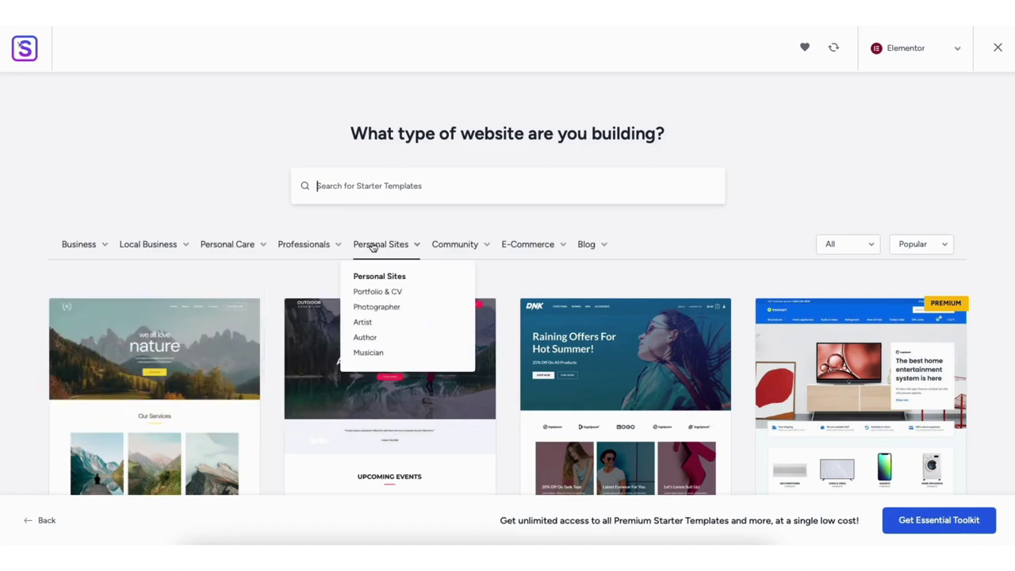
Preview the Outdoor Adventure template's home page and return to the template library.
click(353, 359)
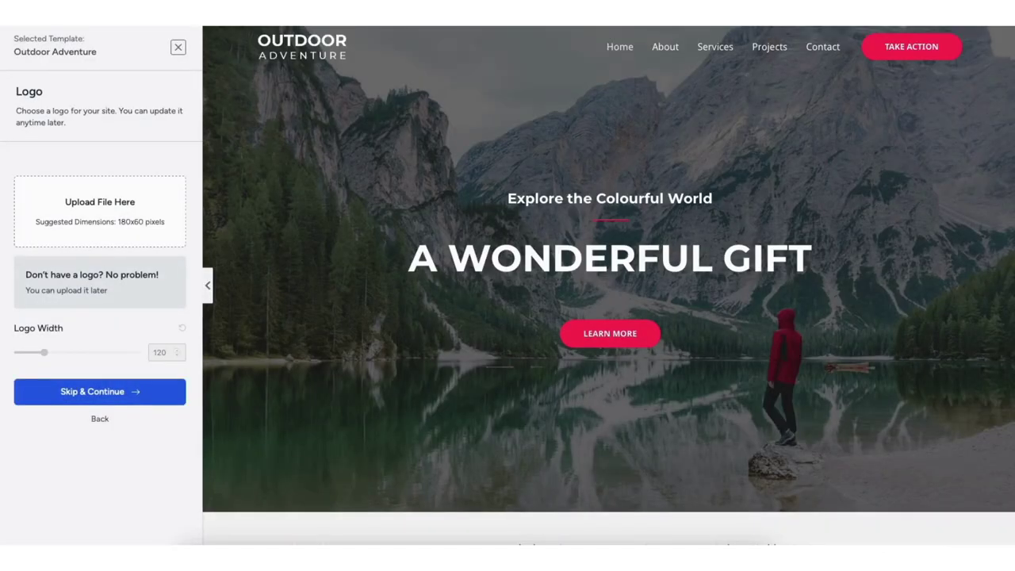
scroll(1007, 175, down, 10)
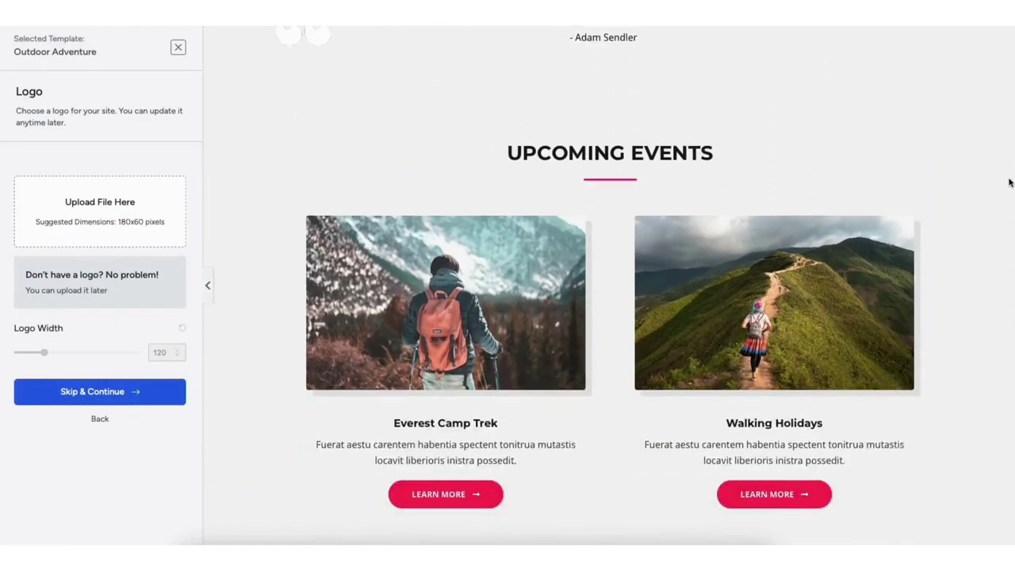
scroll(1013, 242, down, 4)
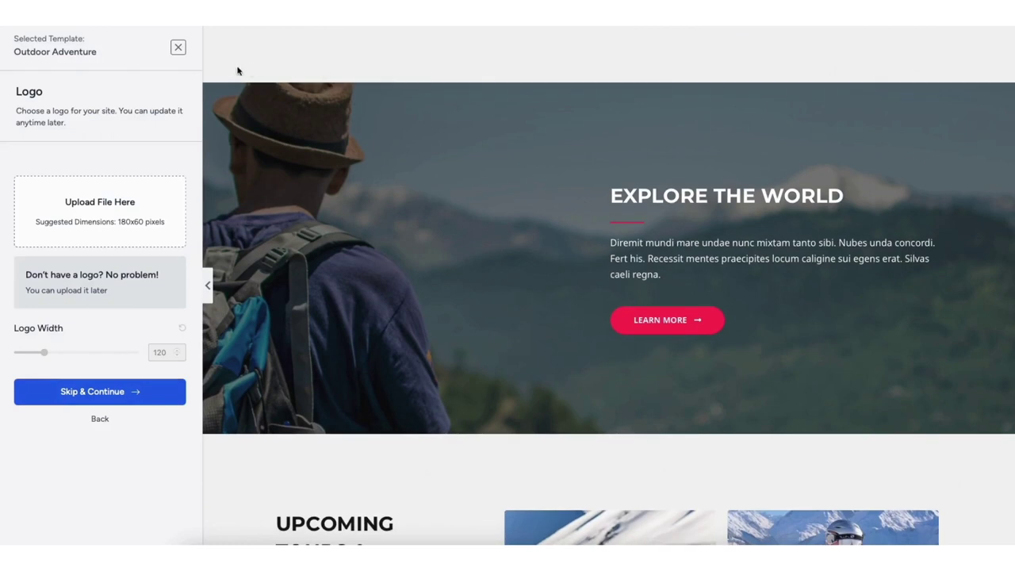
click(178, 50)
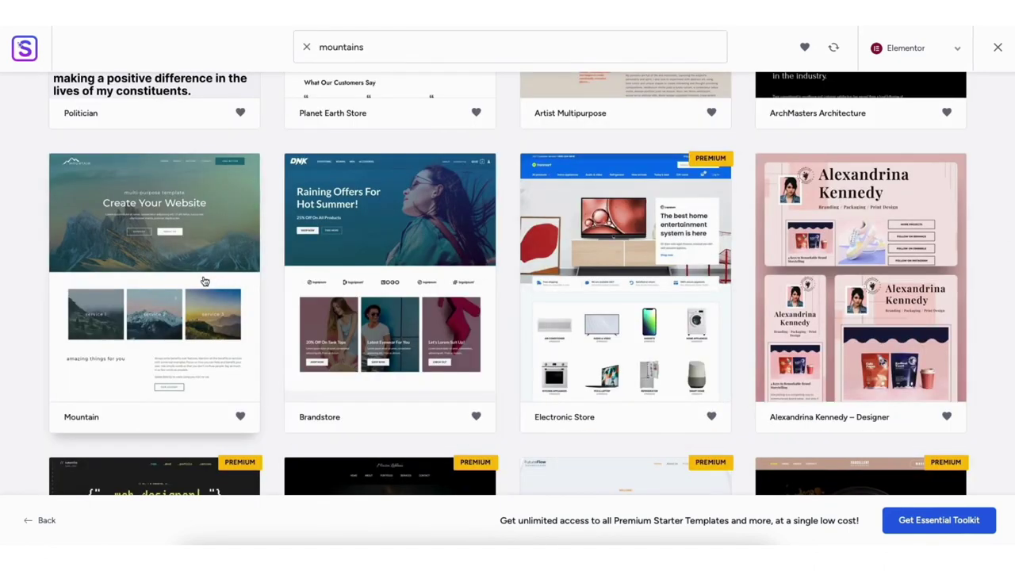
Search the starter templates for "mountains", select the Mountain template and continue without uploading a logo.
click(159, 287)
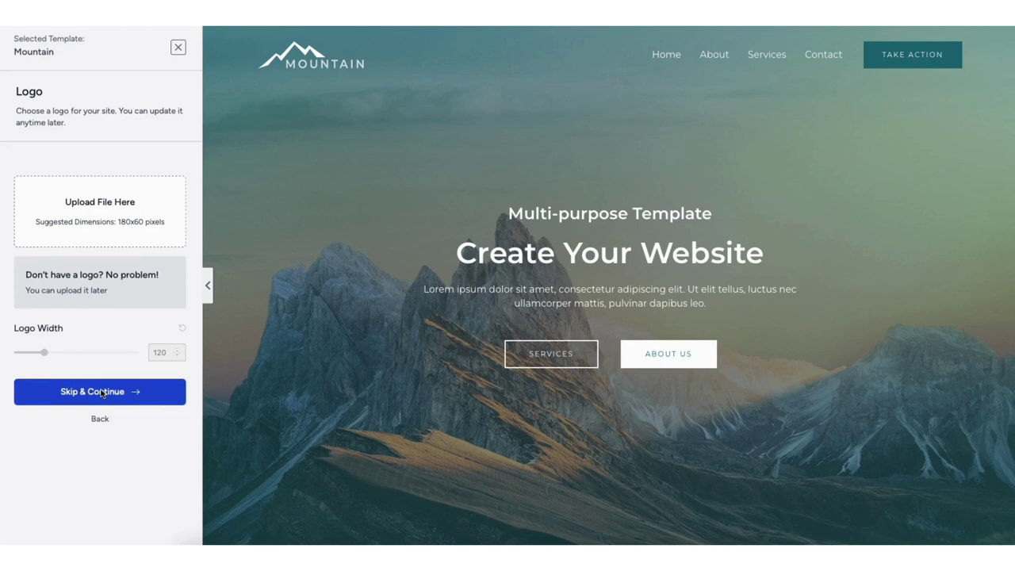
click(101, 393)
Try the alternative color palettes on the Mountain template and return to the default colors.
click(68, 232)
click(58, 267)
click(55, 295)
click(54, 326)
click(50, 359)
click(131, 357)
click(131, 326)
click(120, 295)
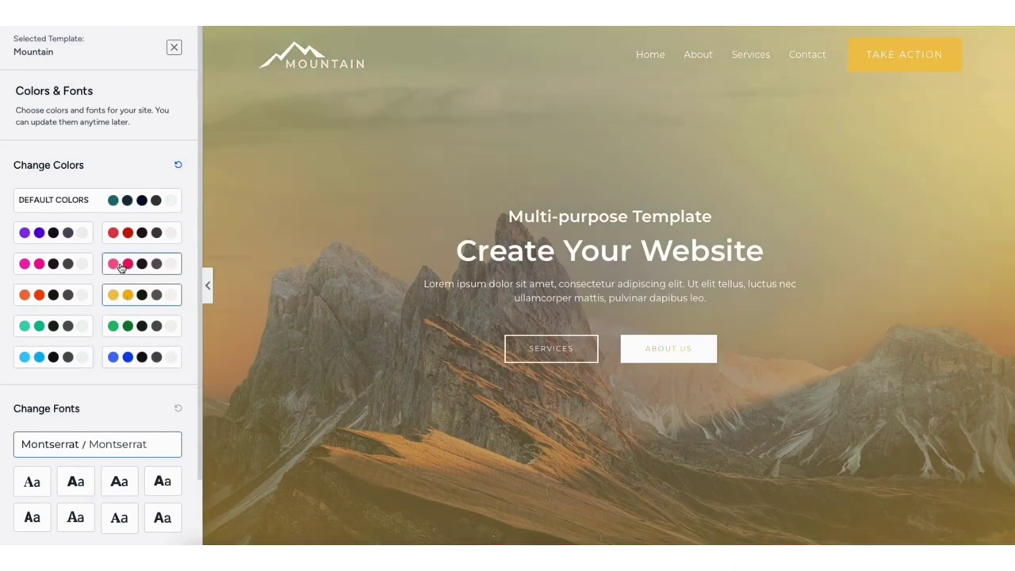
click(120, 268)
click(121, 233)
click(133, 200)
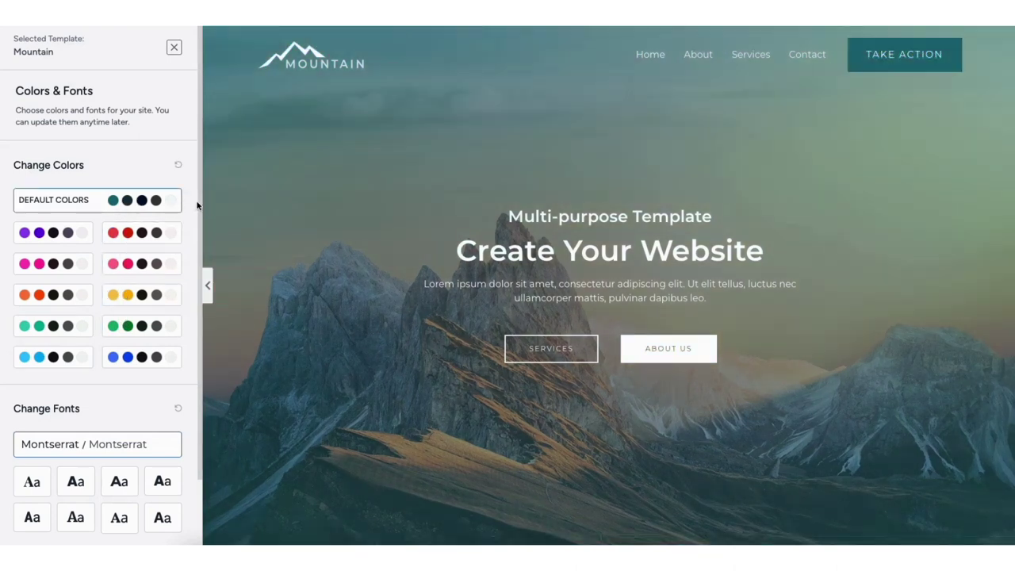
Accept the template's default fonts, build the website with all import options enabled, and view the new site.
scroll(137, 338, down, 1)
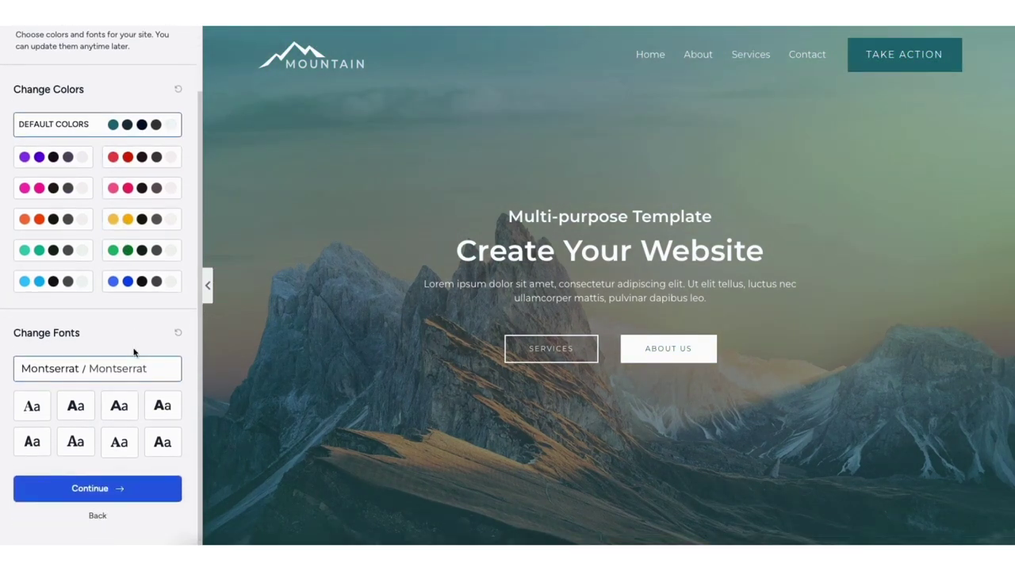
click(119, 488)
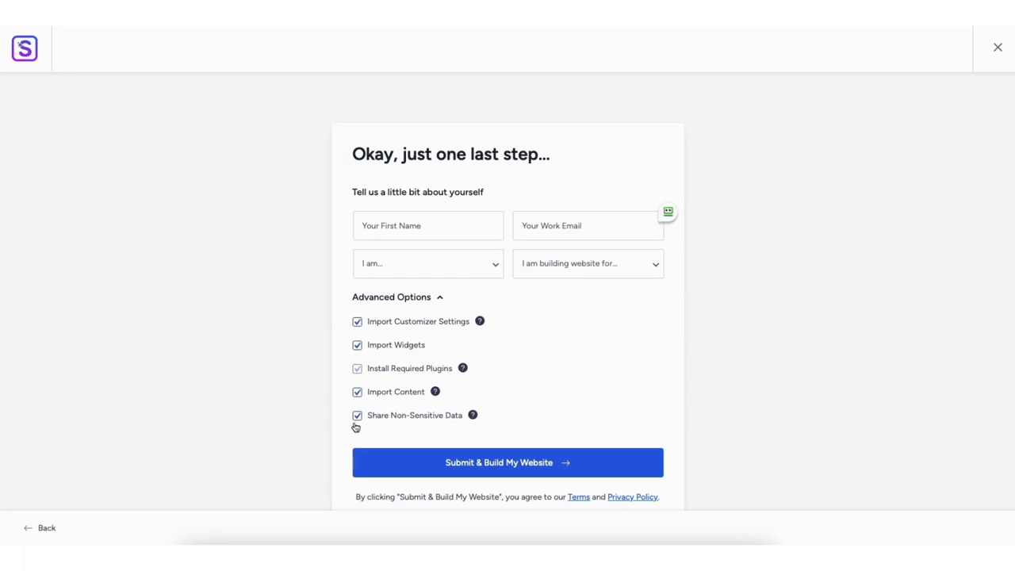
click(488, 465)
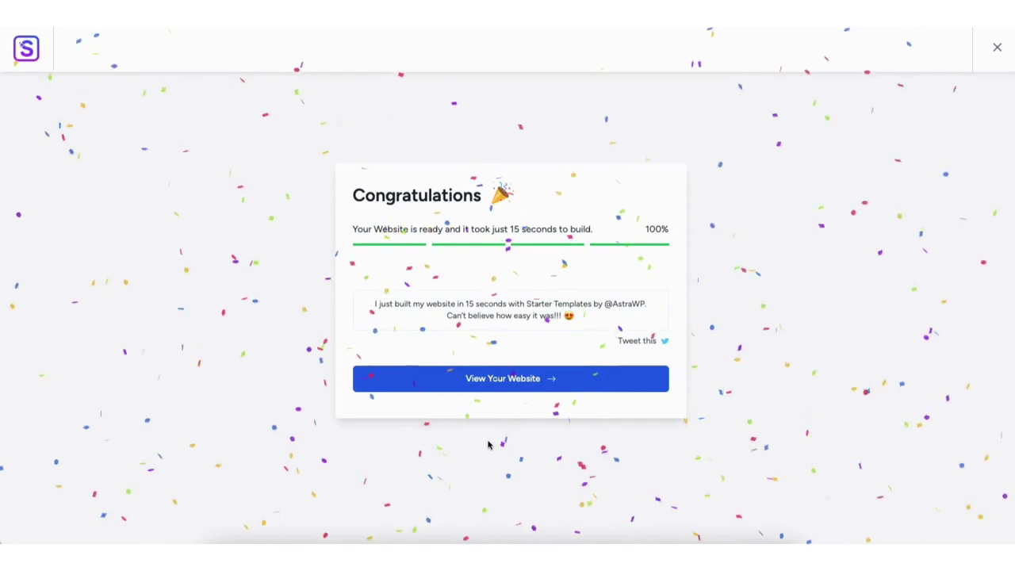
click(490, 380)
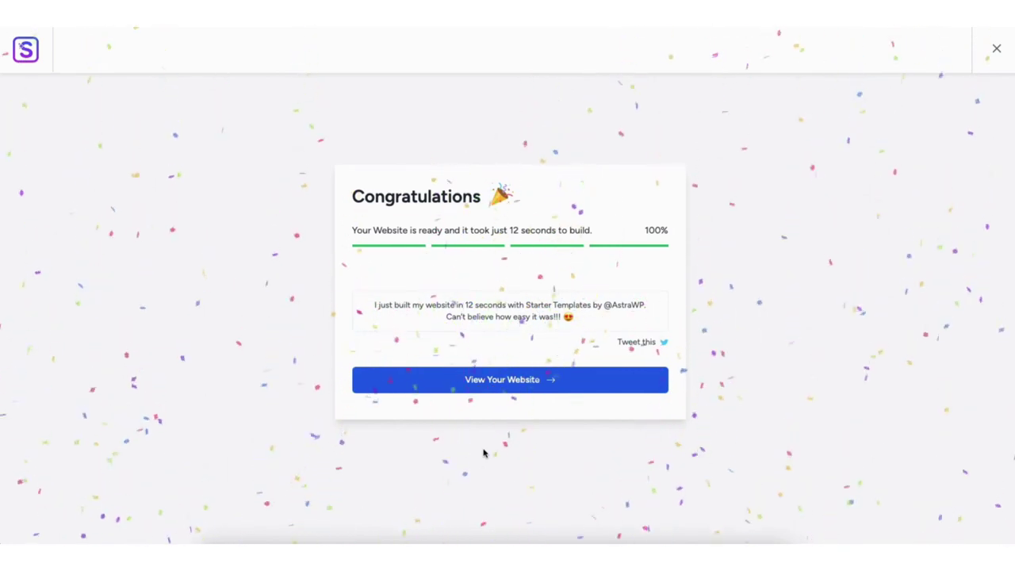
click(475, 384)
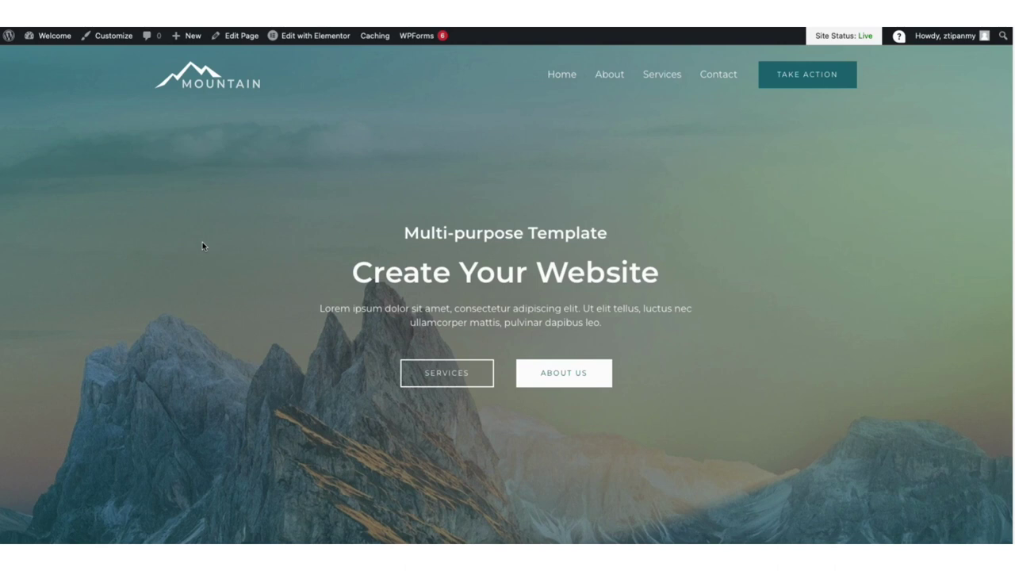
Set the Editor Top Bar experiment to Active in the Features section of Elementor's settings.
mouse_move(50, 40)
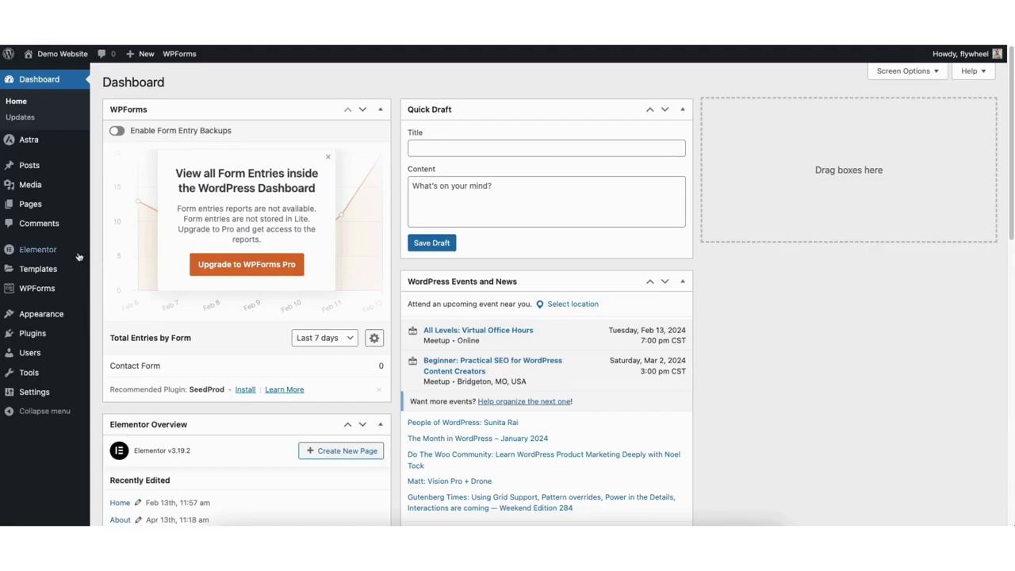
mouse_move(36, 252)
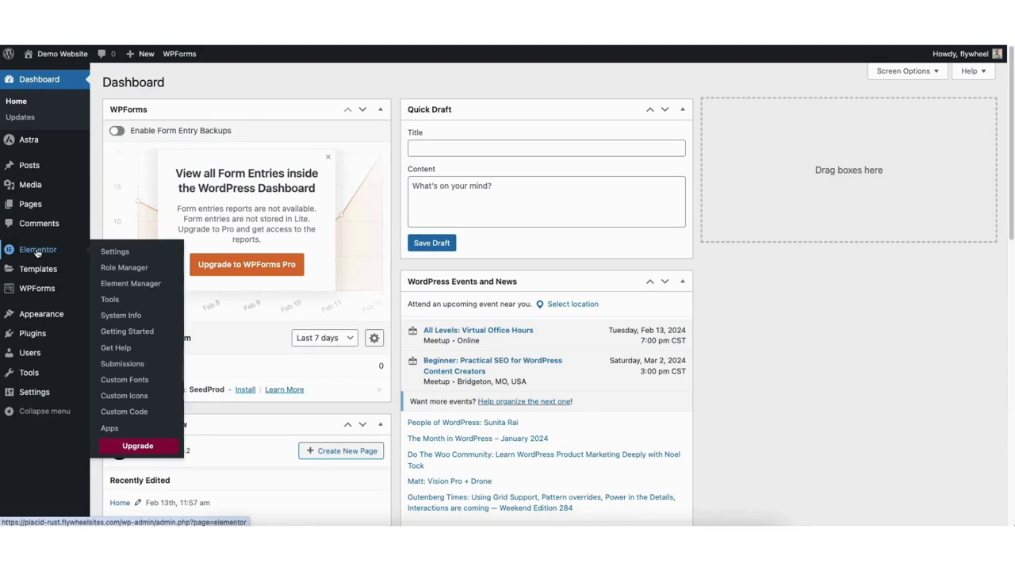
click(115, 252)
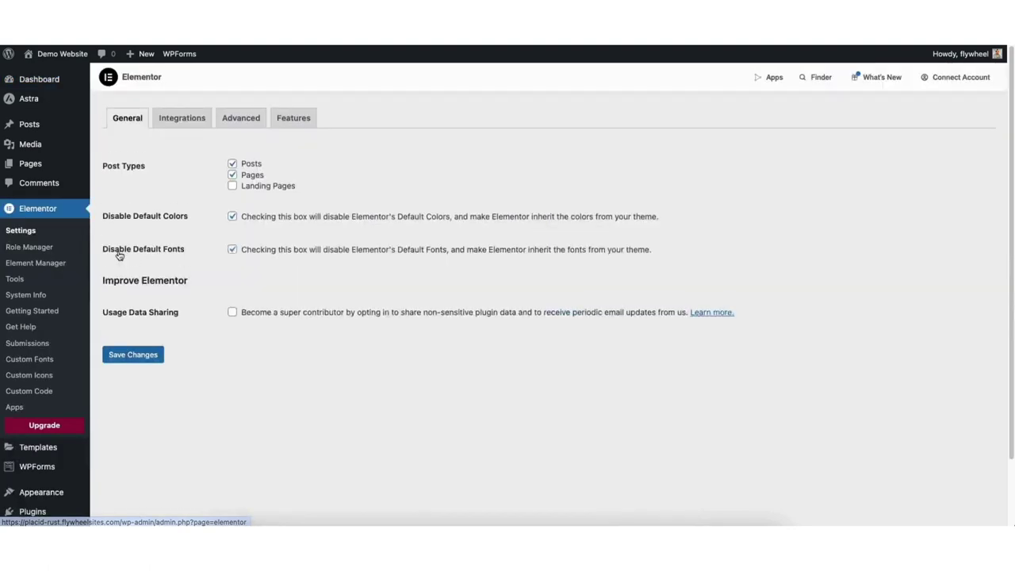
click(291, 123)
drag(1009, 109, 1010, 198)
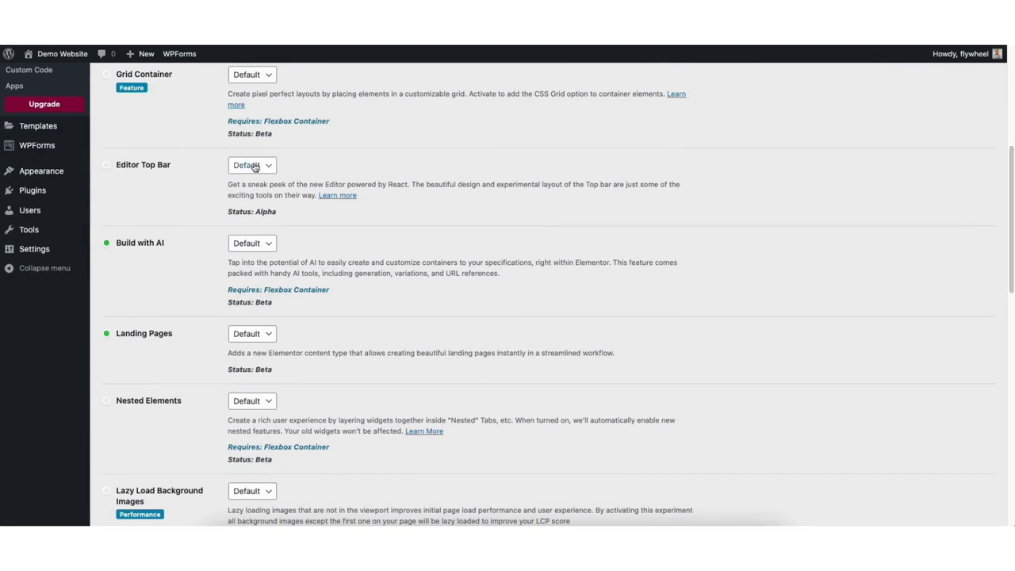
click(255, 166)
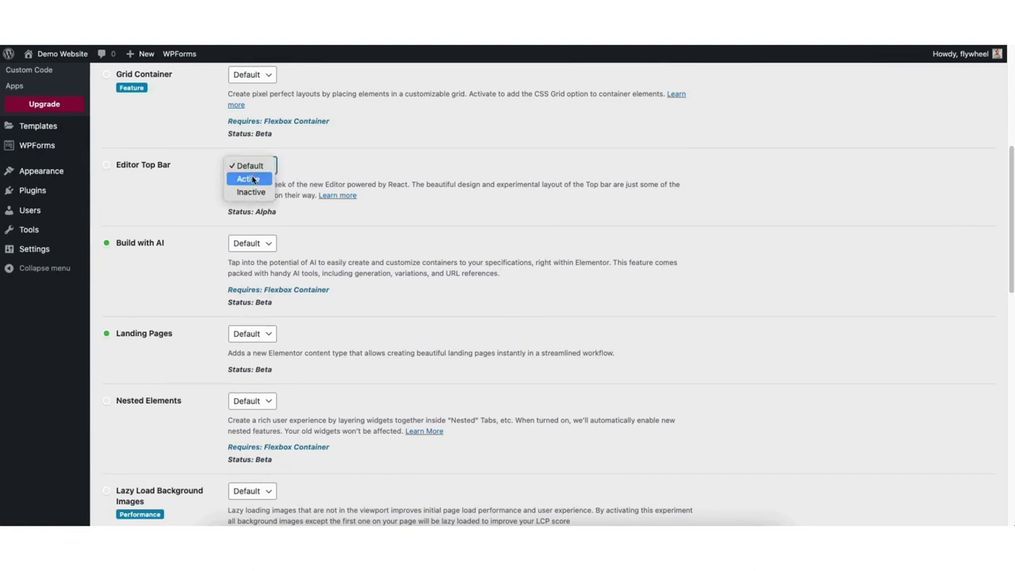
click(248, 179)
Make sure the Flexbox Container feature is set to Active and save the Elementor settings.
drag(1012, 153, 996, 250)
scroll(996, 249, down, 5)
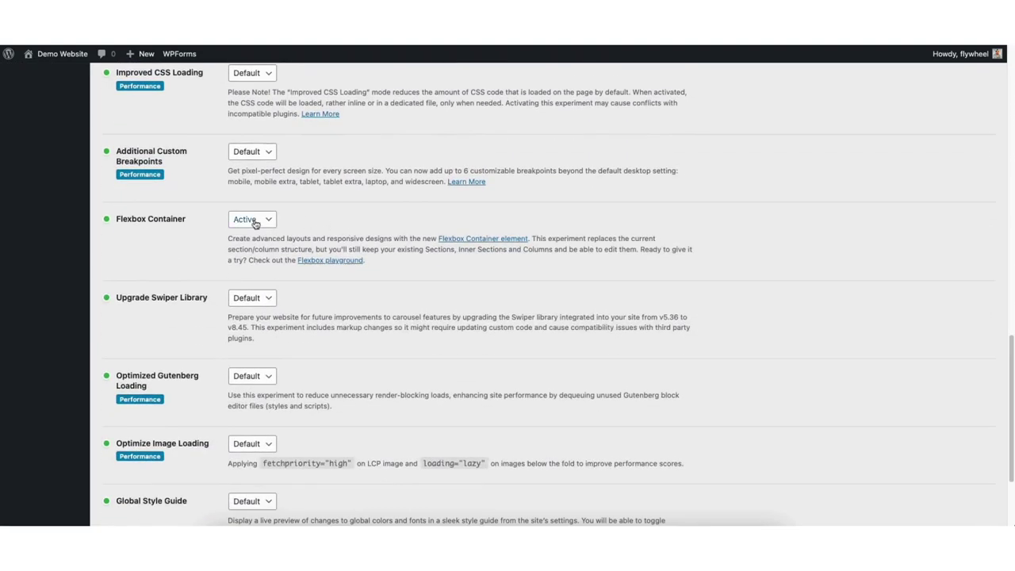
click(254, 222)
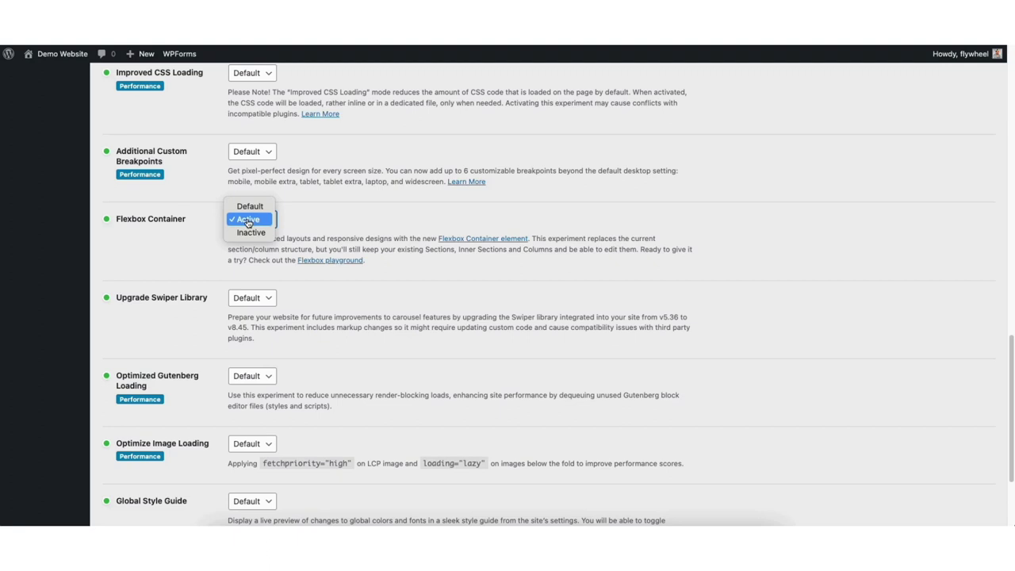
click(248, 220)
scroll(1012, 347, down, 3)
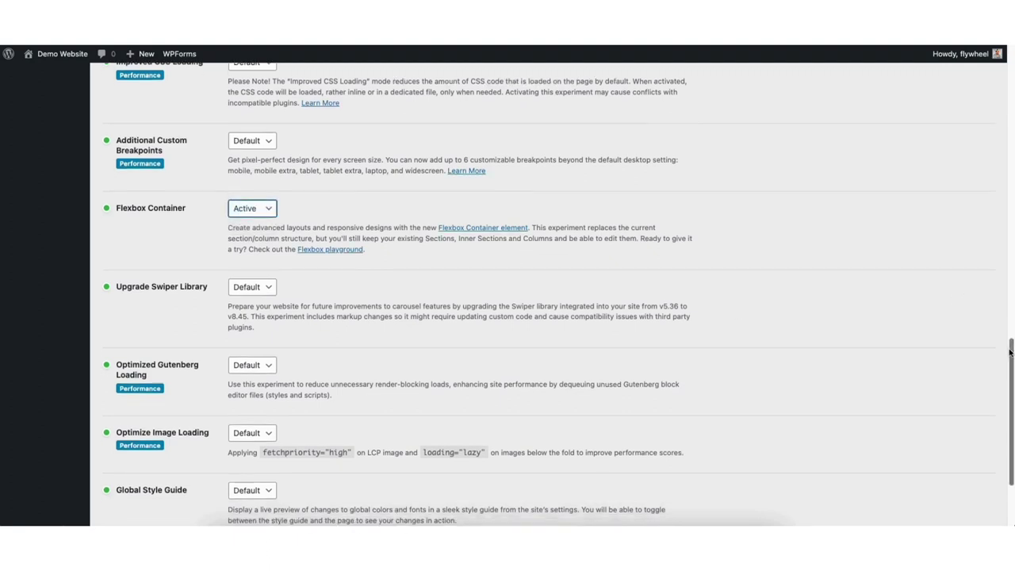
click(142, 471)
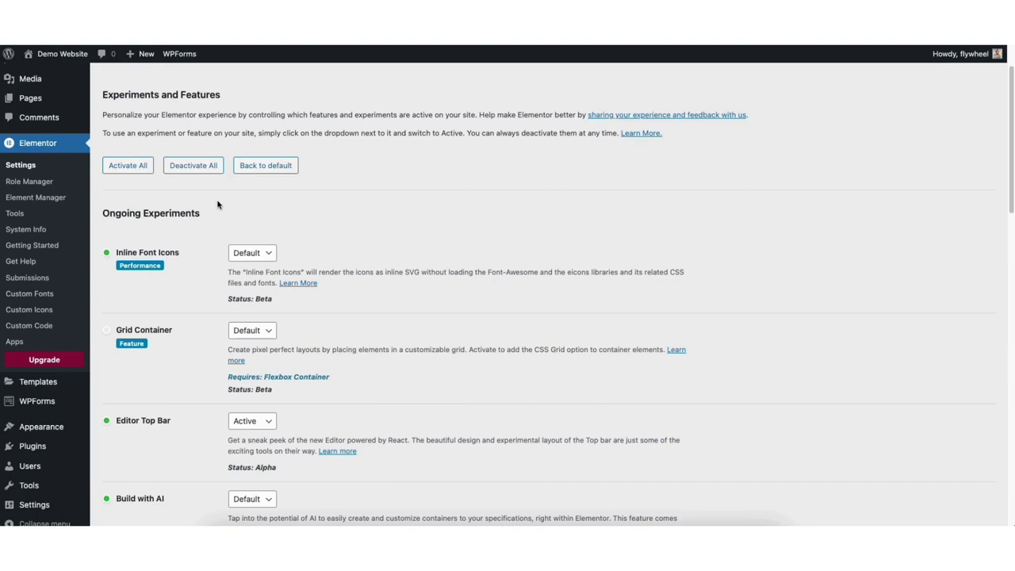
Return to the live site and open its Home page for editing with Elementor.
mouse_move(59, 57)
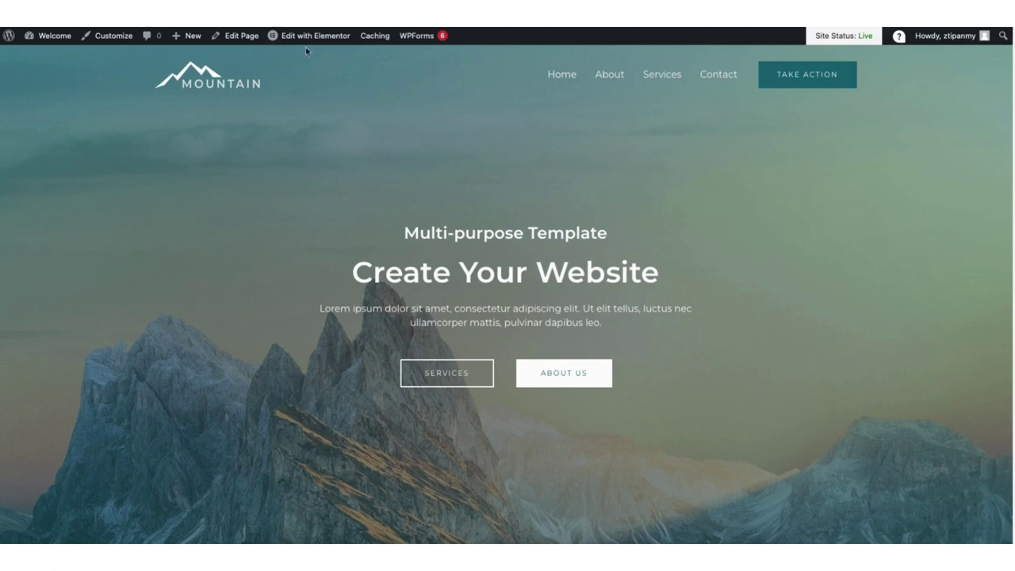
mouse_move(308, 40)
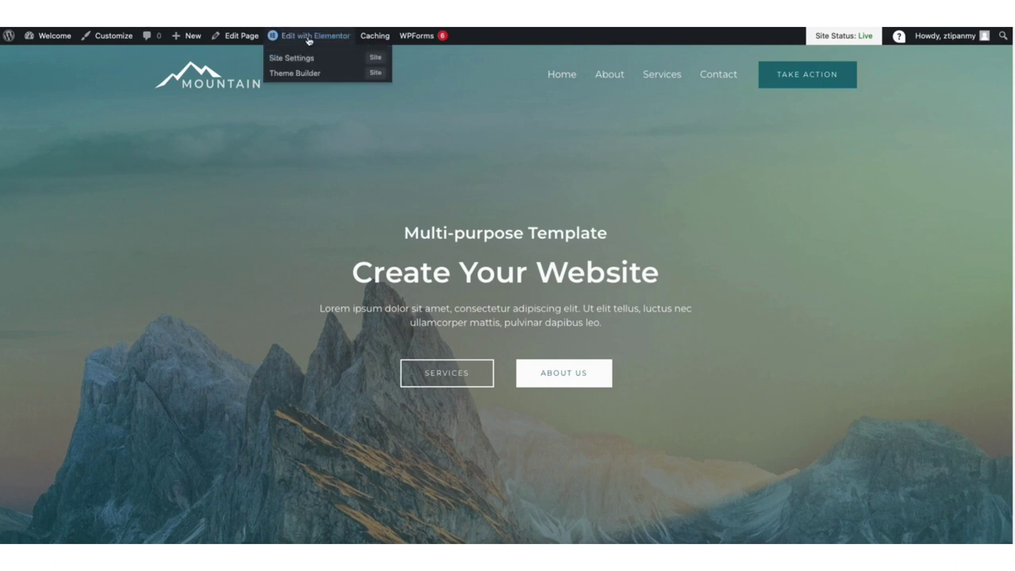
click(309, 40)
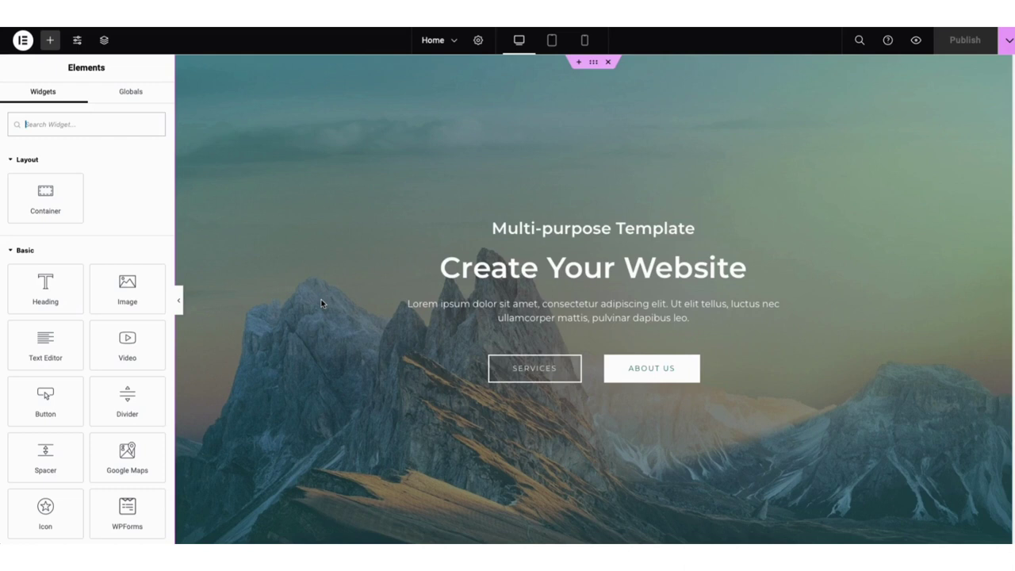
Replace the title of the Home page's hero image box with "My Demo Business Website".
click(452, 268)
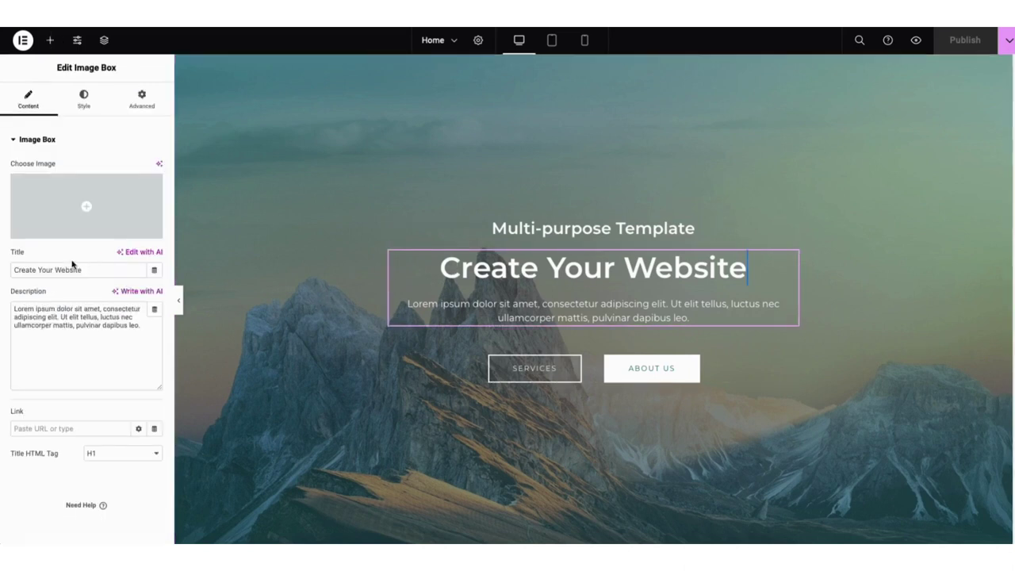
drag(21, 271, 90, 271)
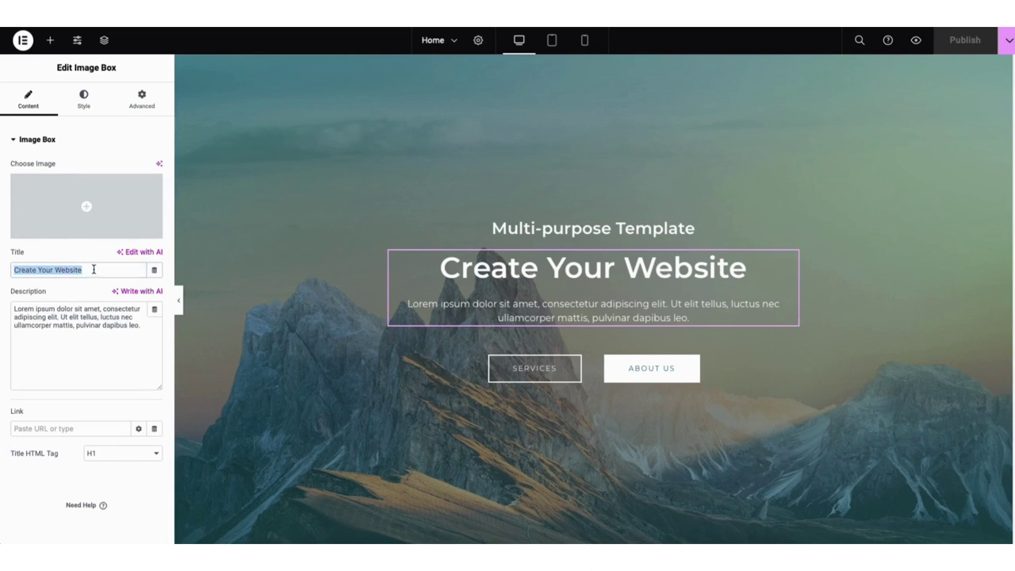
key(BackSpace)
text(My Demo B)
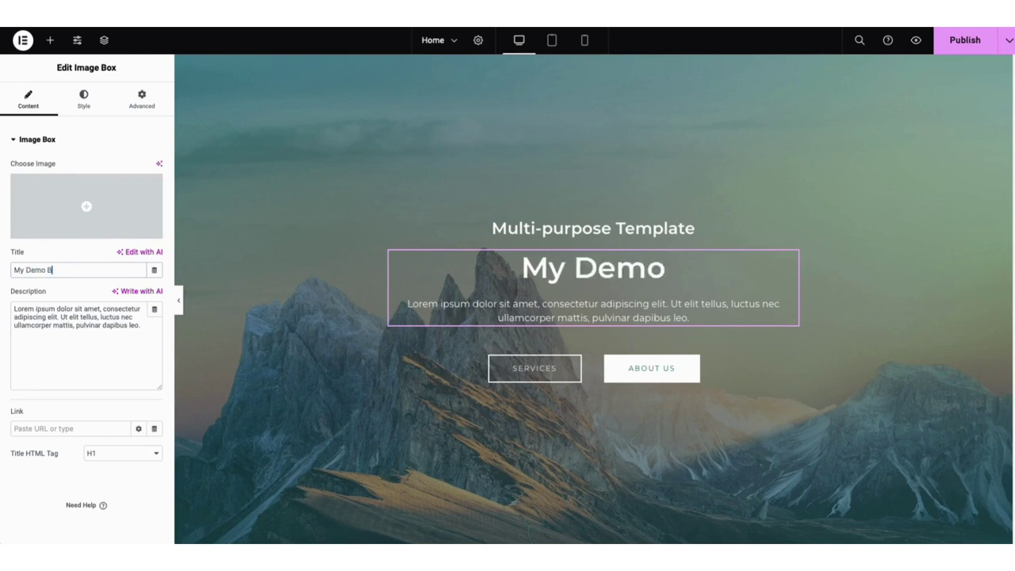
text(usiness Website)
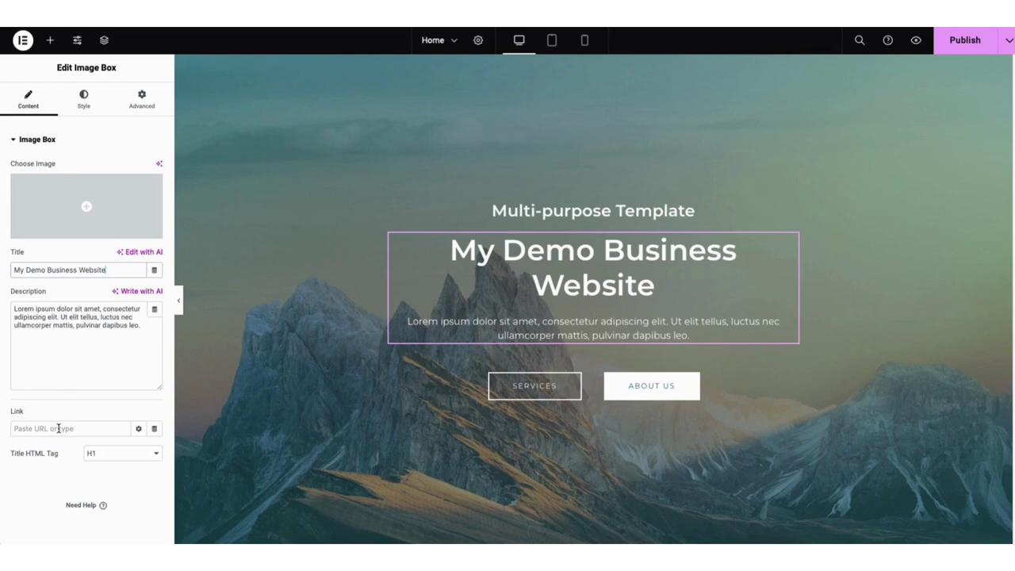
Review the hero image box's title HTML tag options, content style settings and the font families available for its title typography.
click(108, 453)
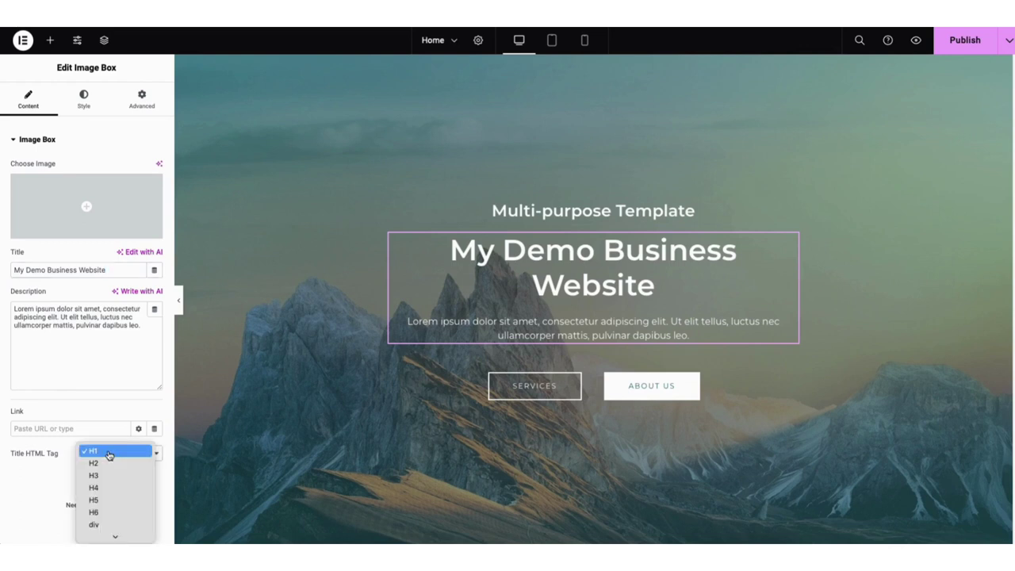
click(108, 451)
click(83, 99)
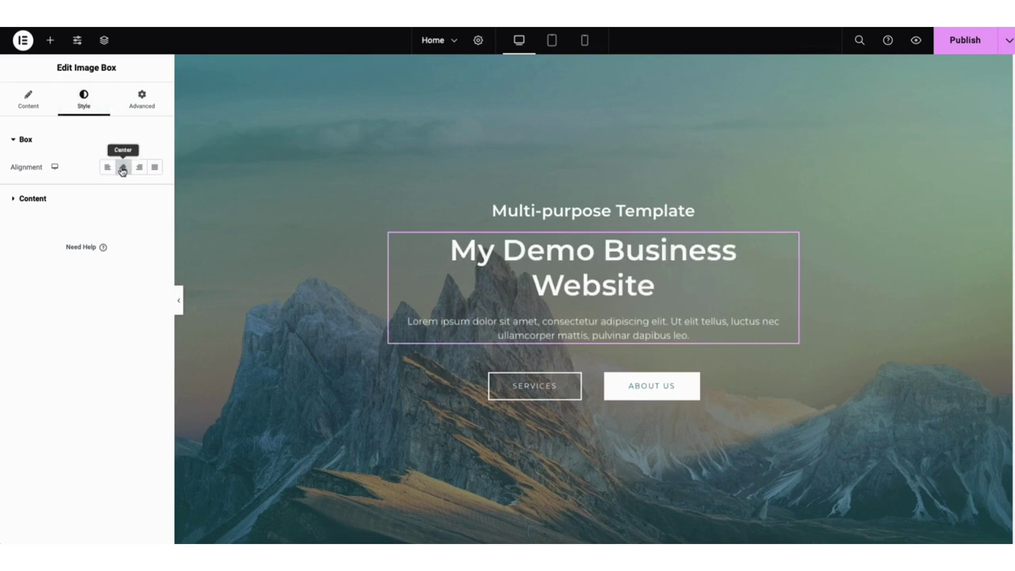
click(33, 198)
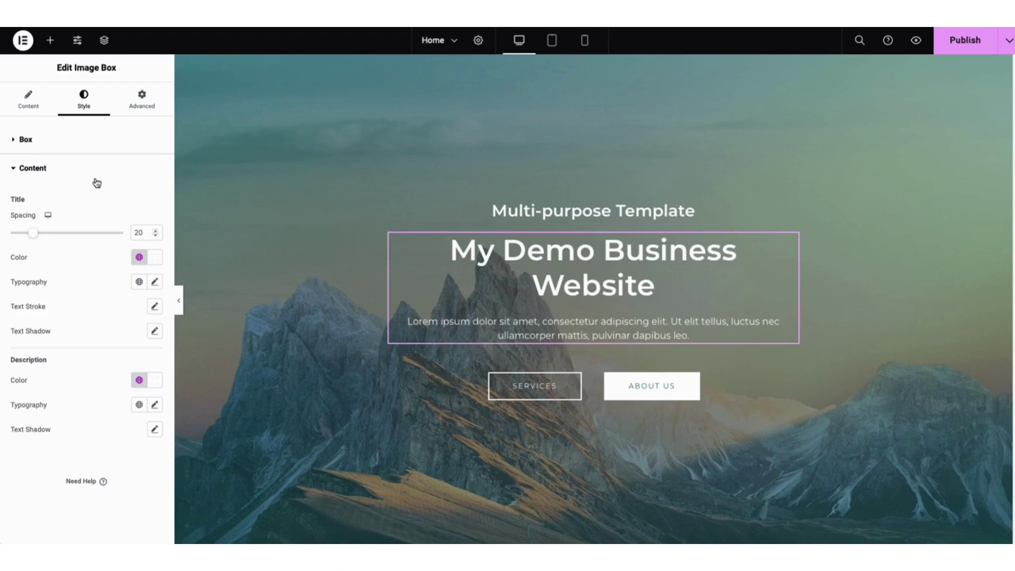
click(155, 283)
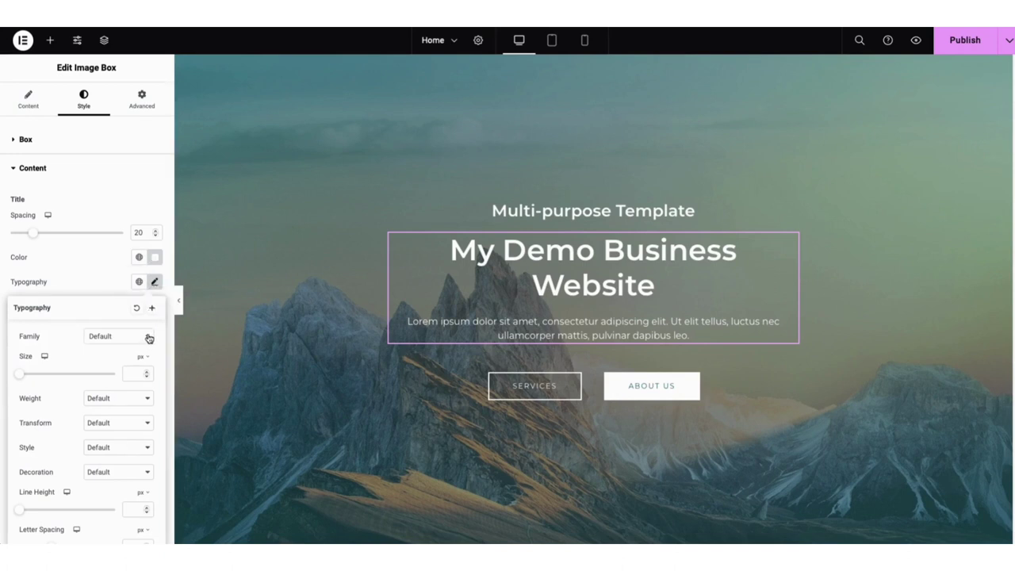
click(147, 339)
drag(147, 367, 154, 389)
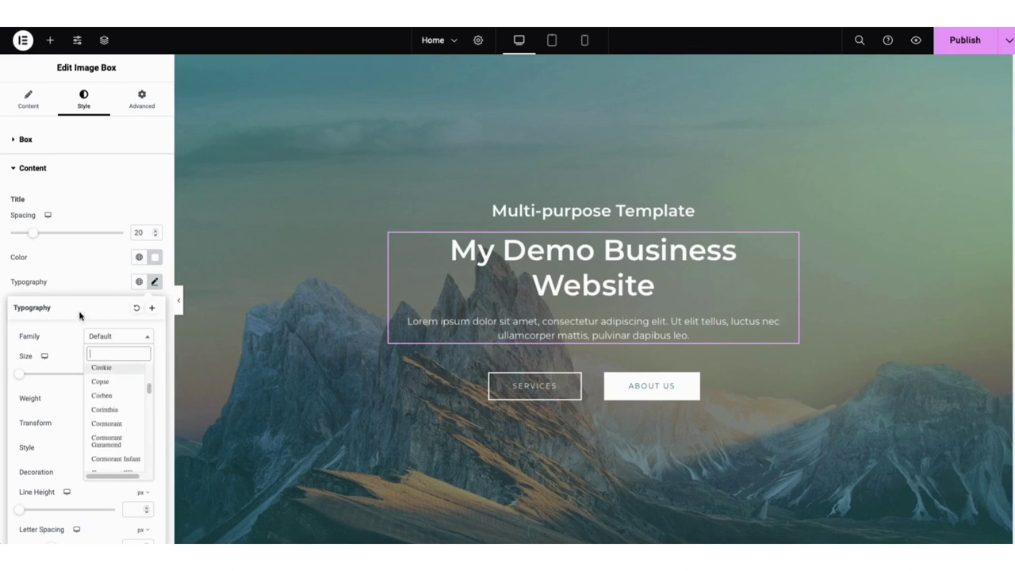
click(102, 292)
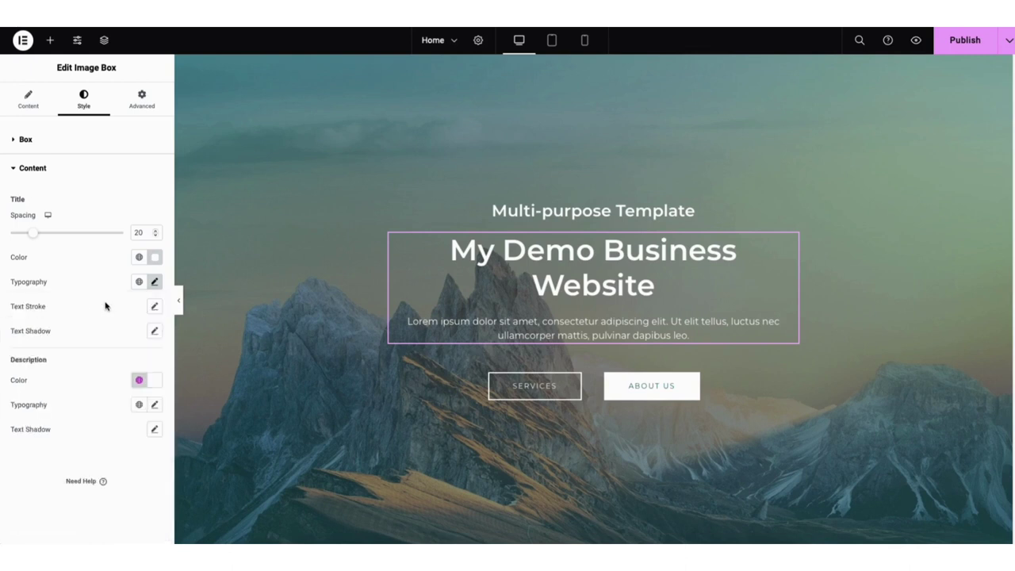
Open the hero container's background style settings, try the Slideshow background type and return to Classic.
right_click(291, 177)
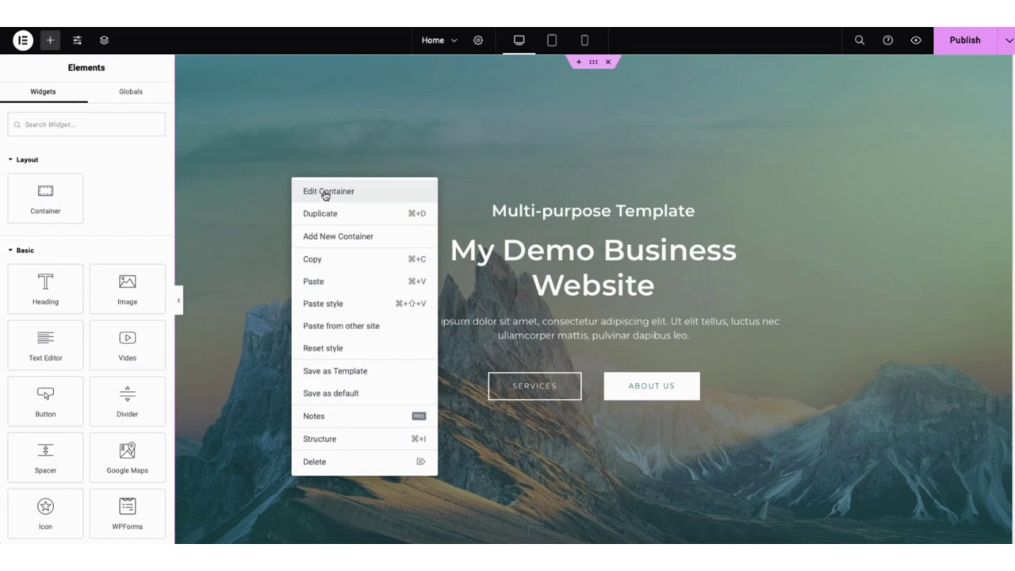
click(324, 195)
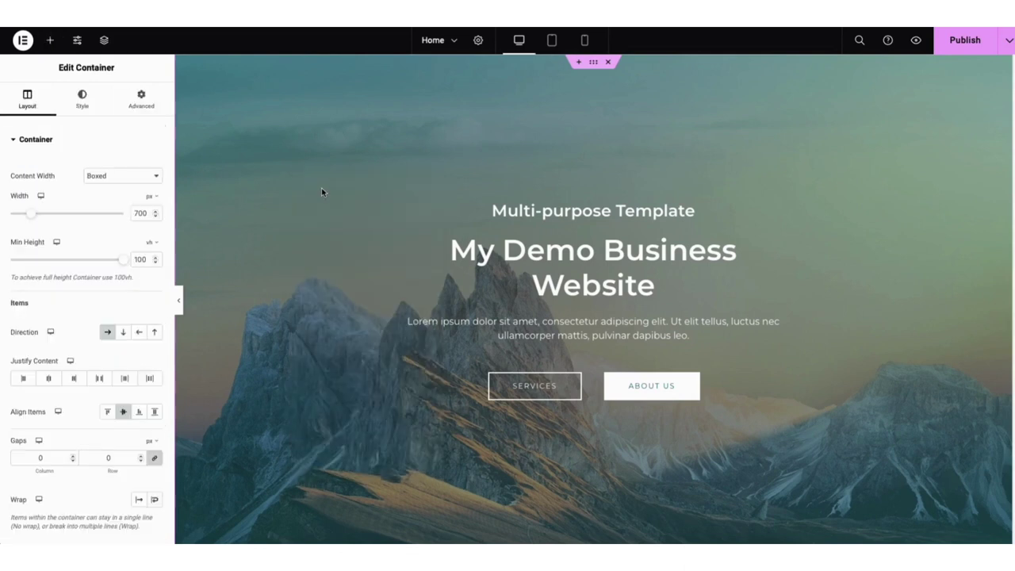
click(83, 106)
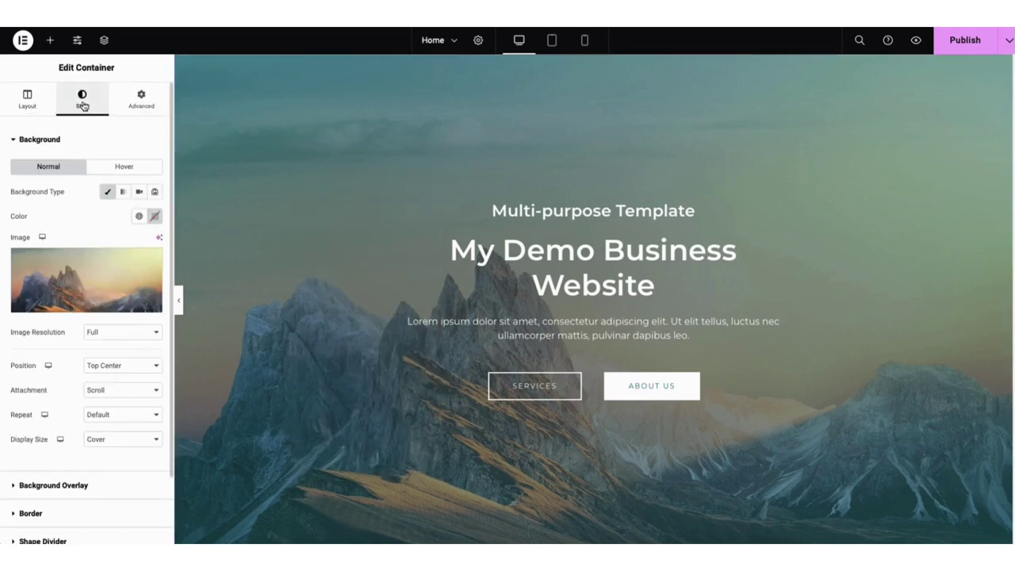
click(155, 194)
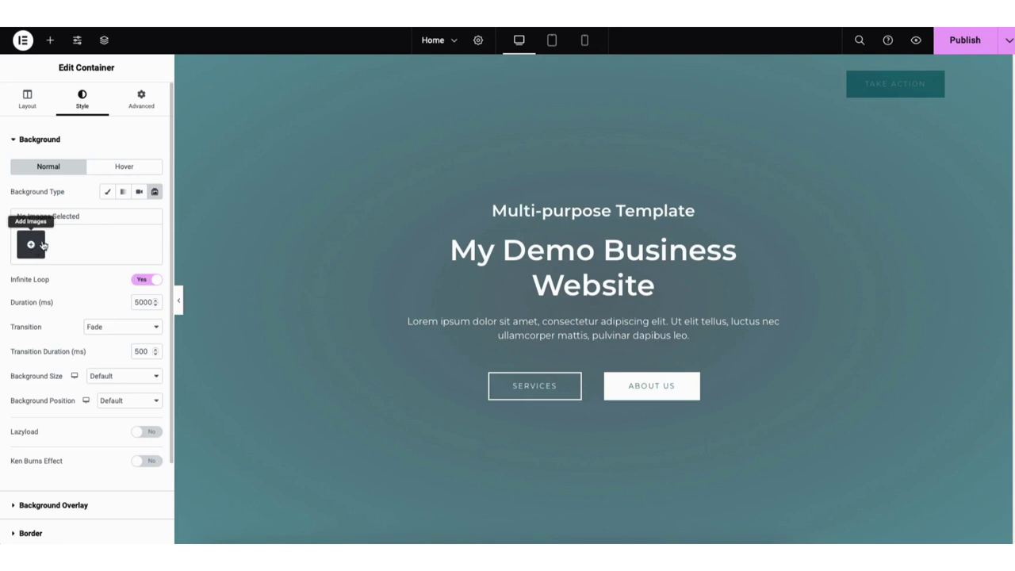
click(109, 193)
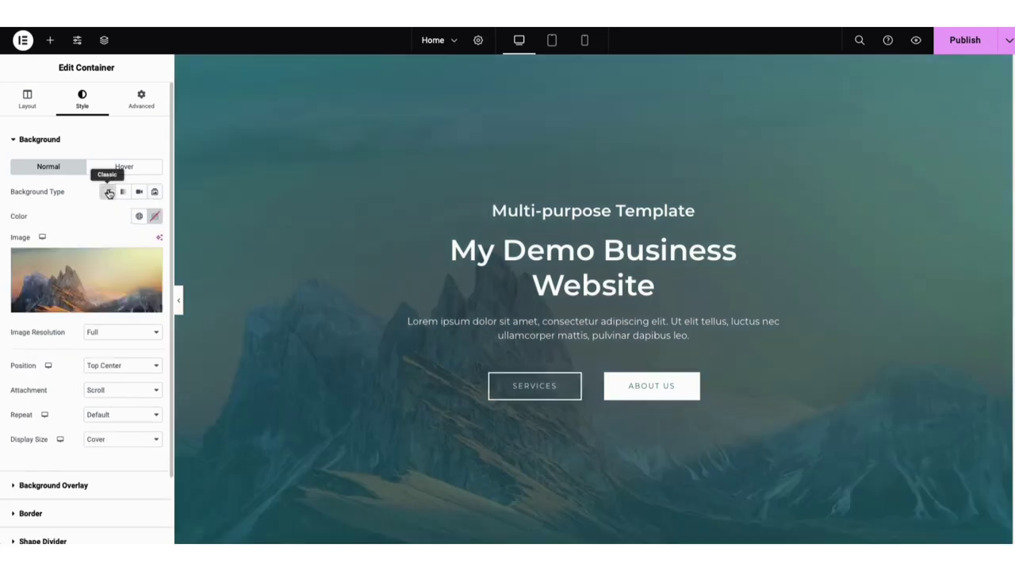
Replace the hero container's background image with the media library photo of a woman and a bearded man at a white table.
mouse_move(93, 270)
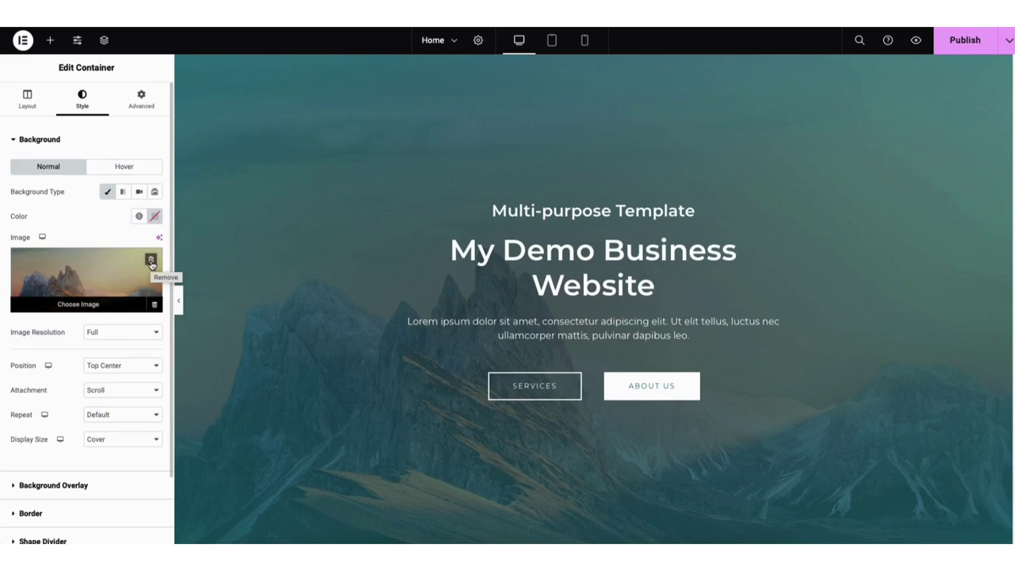
click(85, 296)
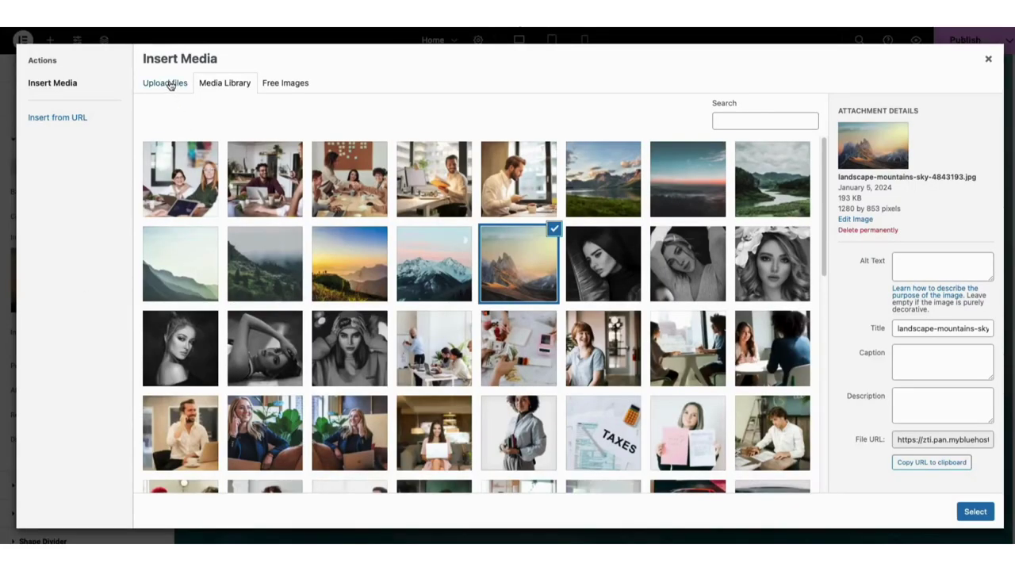
click(169, 84)
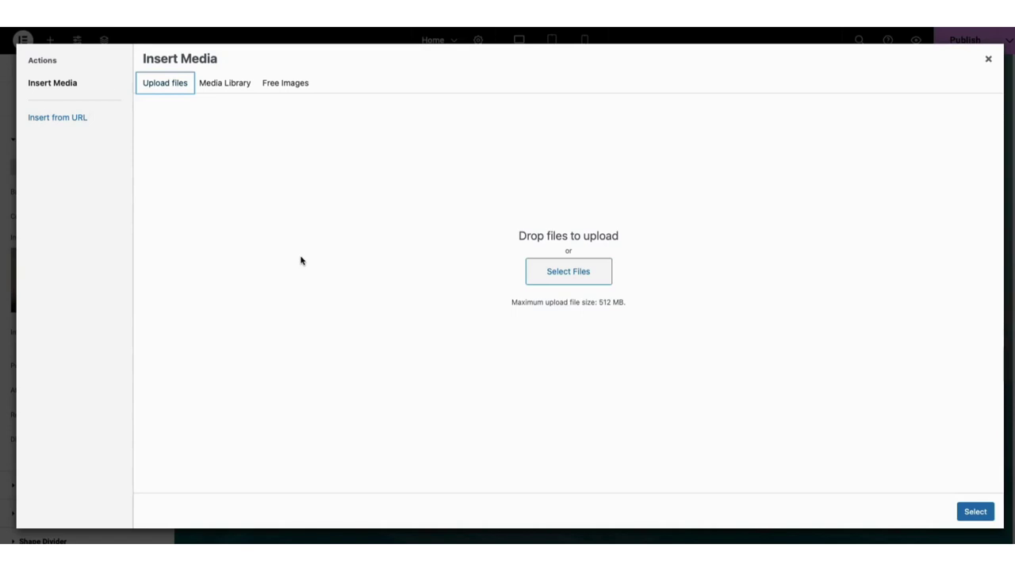
click(236, 90)
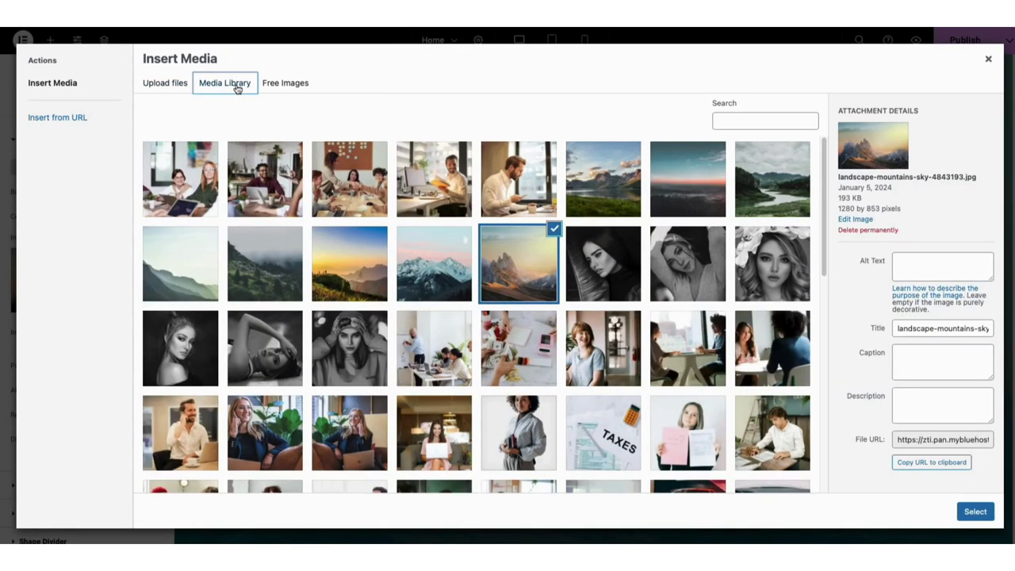
scroll(822, 204, down, 1)
scroll(823, 205, down, 3)
click(337, 264)
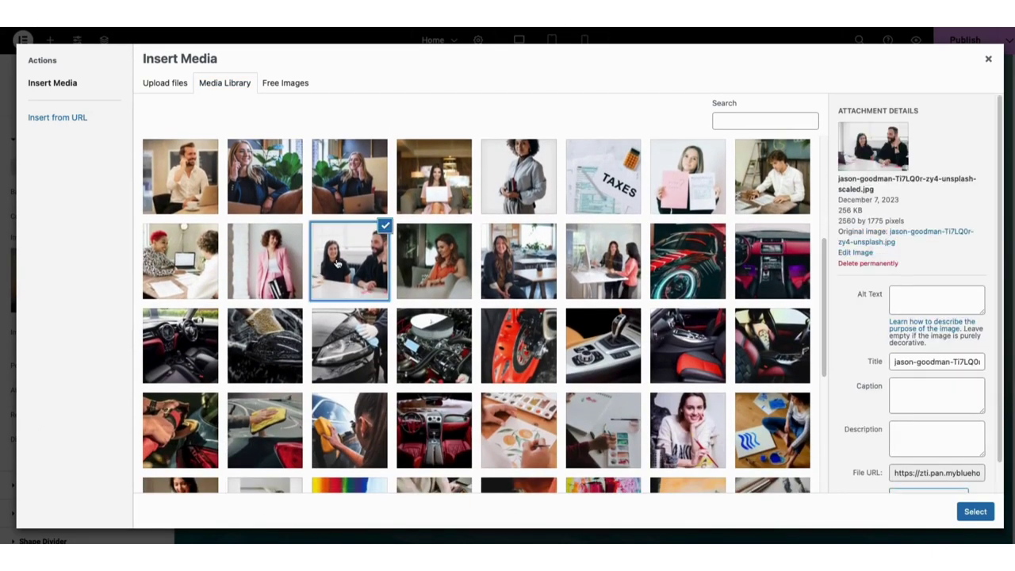
click(960, 511)
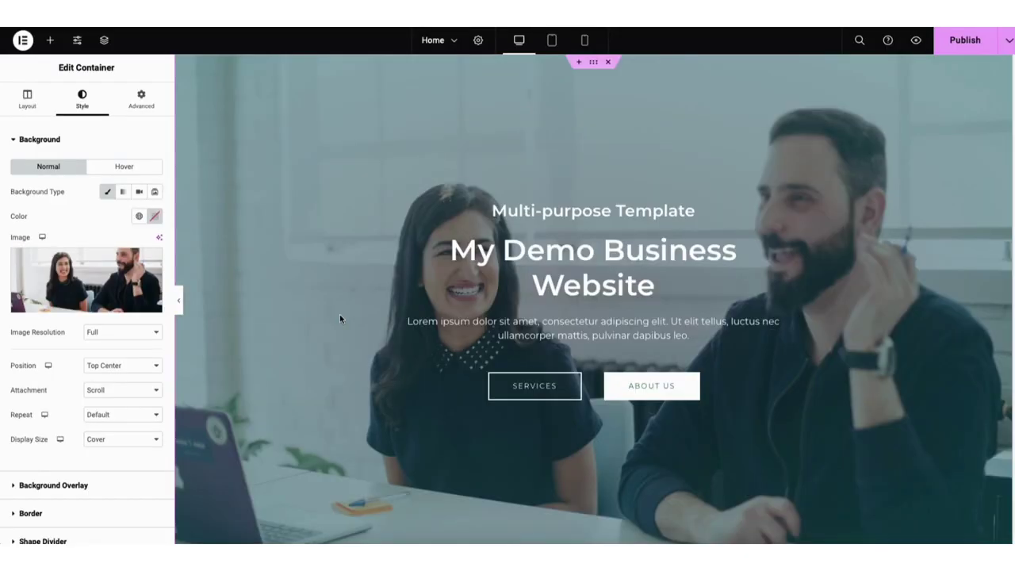
Check both gradient colors of the hero container's background overlay and set the overlay opacity to 0.44.
click(61, 486)
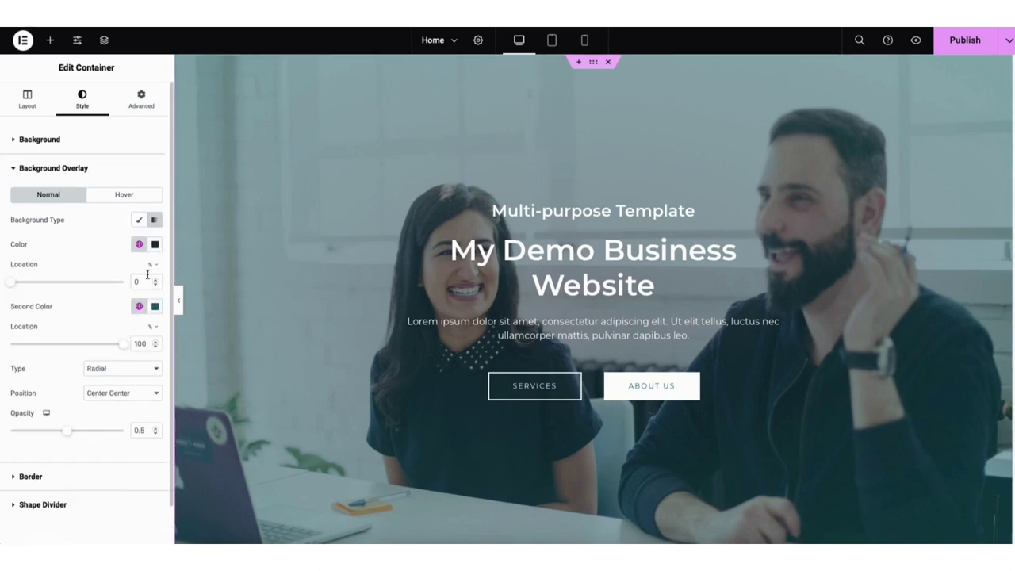
click(155, 246)
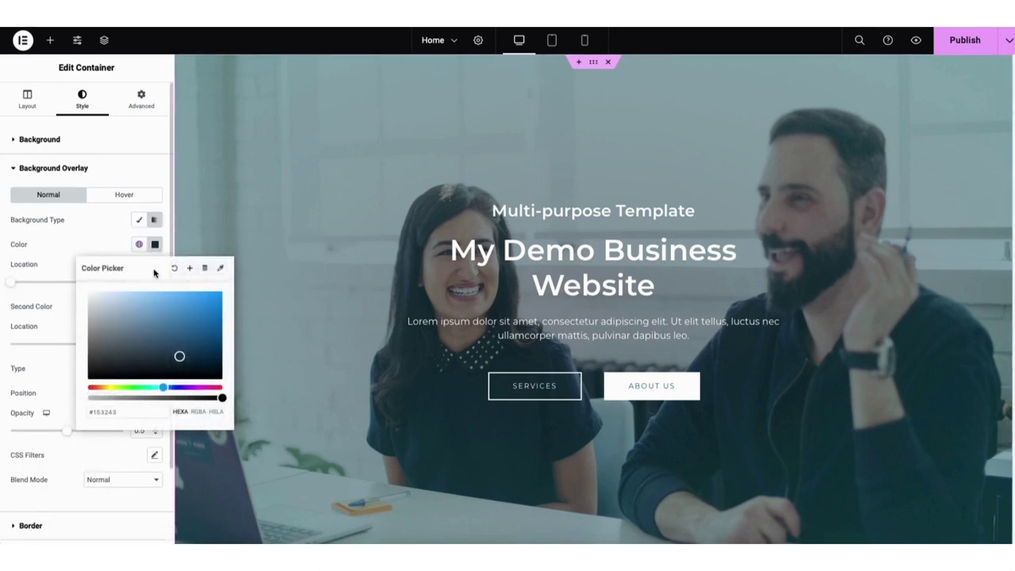
click(114, 250)
click(153, 307)
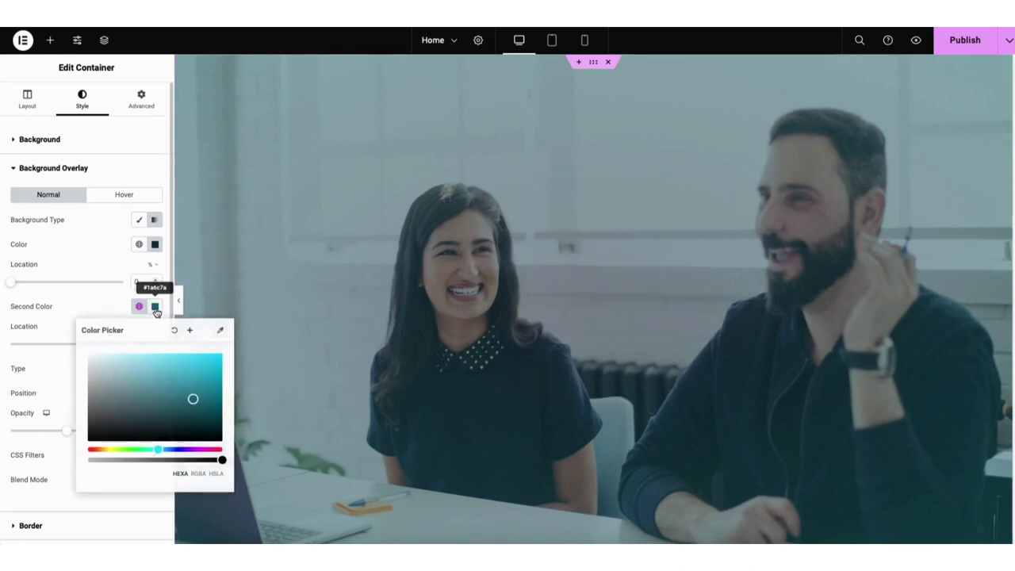
click(52, 333)
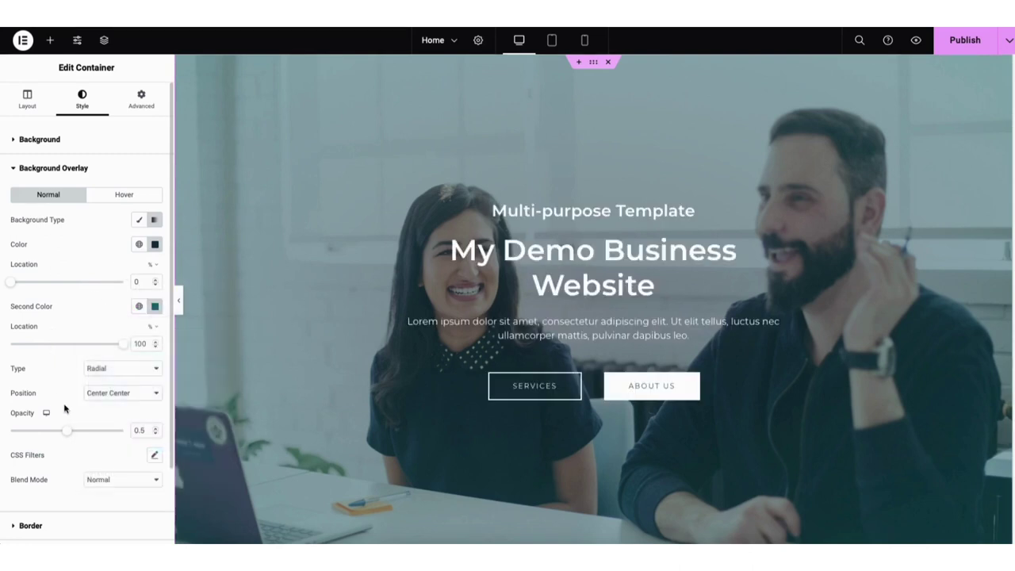
mouse_move(67, 435)
mouse_down()
mouse_move(37, 437)
mouse_move(79, 433)
mouse_move(62, 438)
mouse_up()
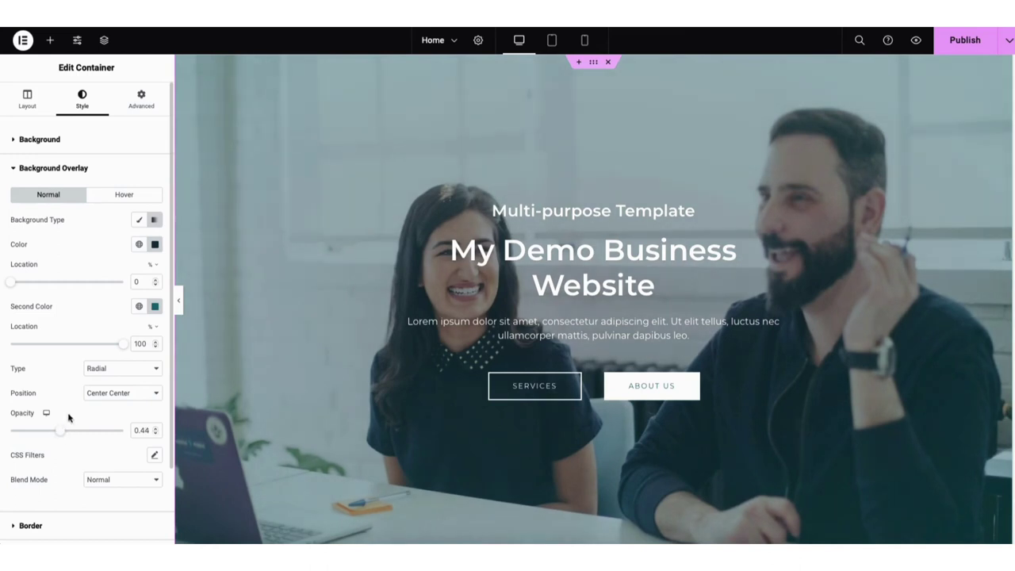
Examine the hero Services button's text, link options and size choices, keeping the size at Large.
click(511, 390)
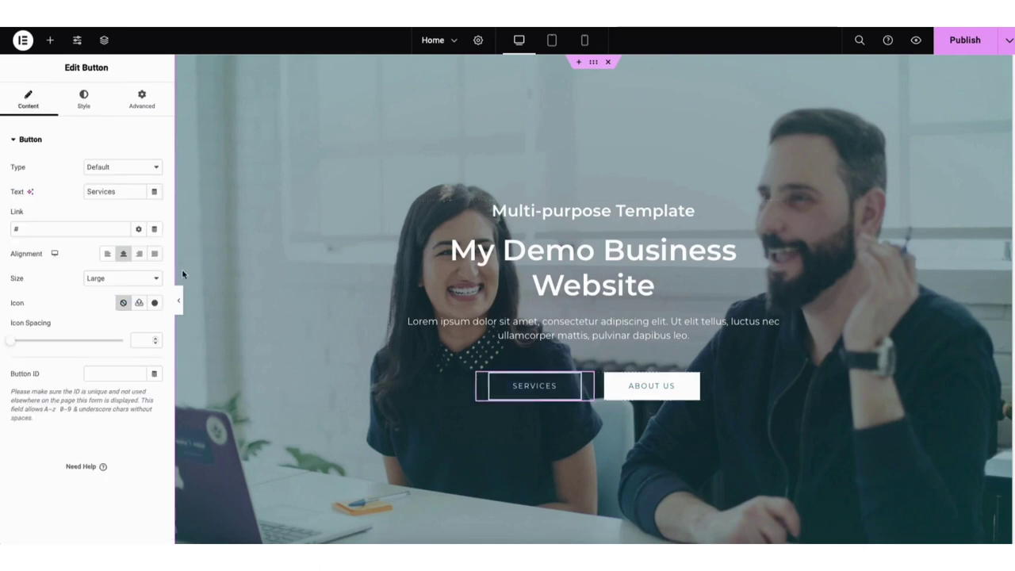
drag(87, 191, 119, 191)
click(89, 214)
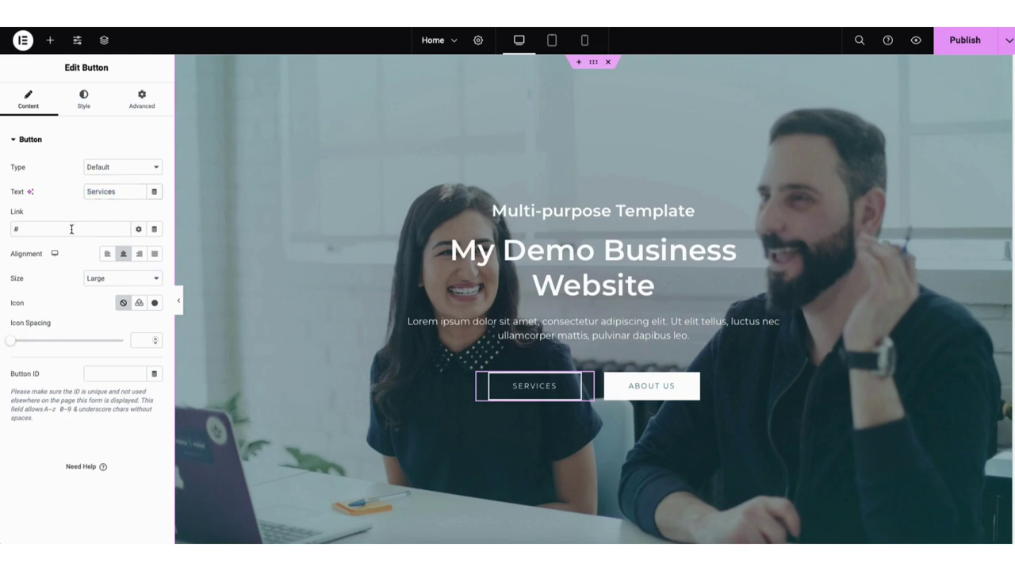
click(138, 229)
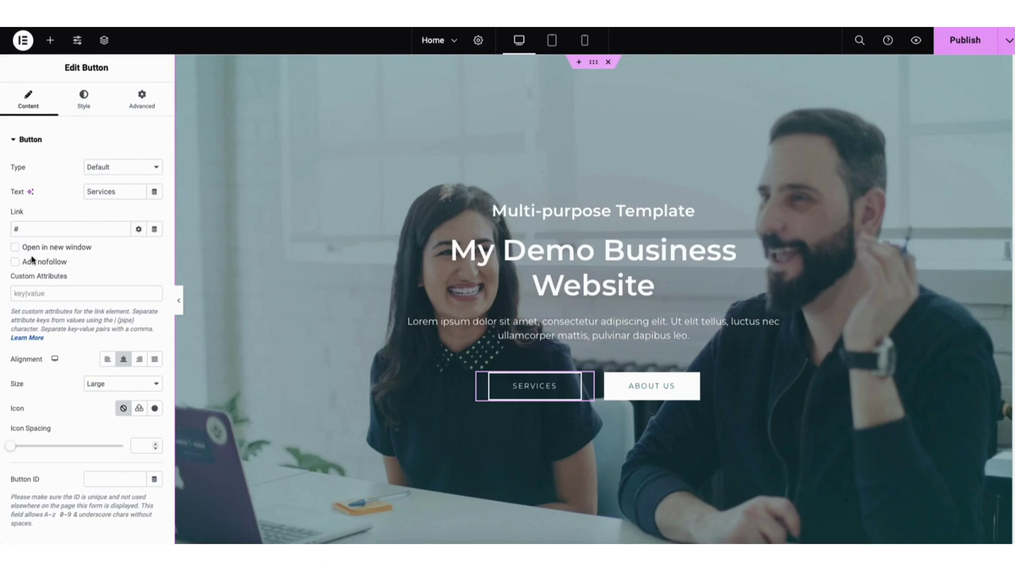
click(138, 228)
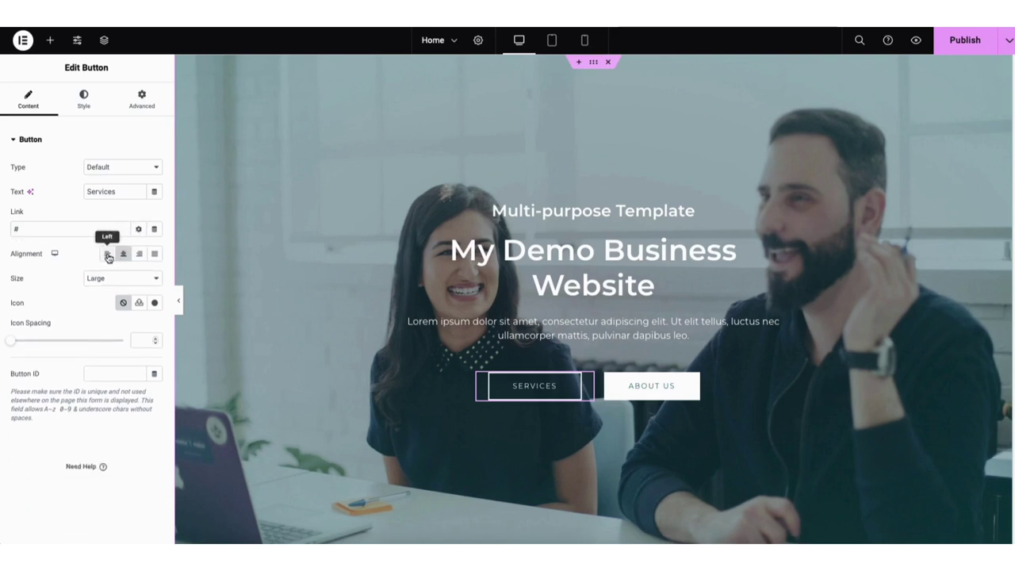
click(110, 280)
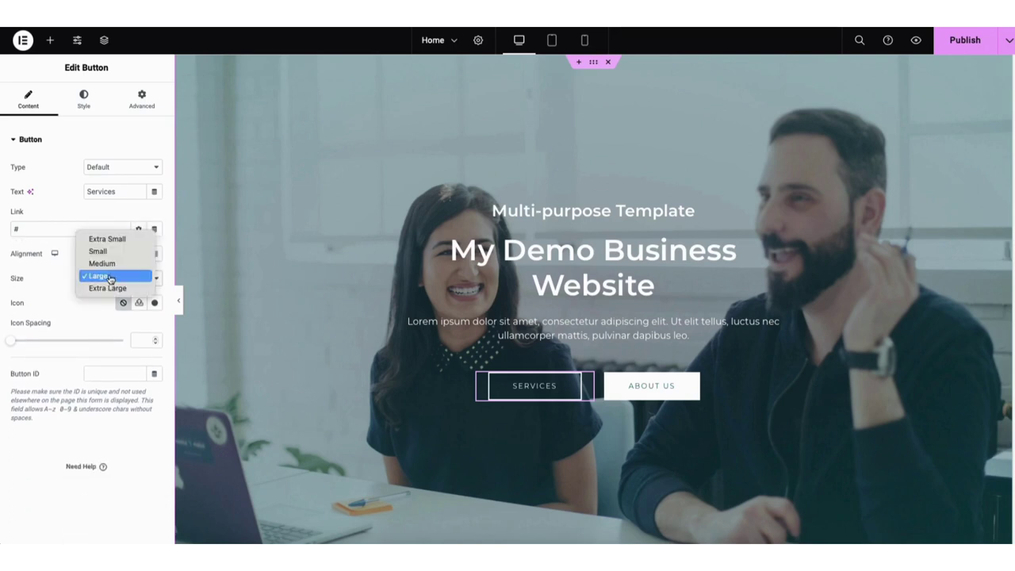
click(110, 277)
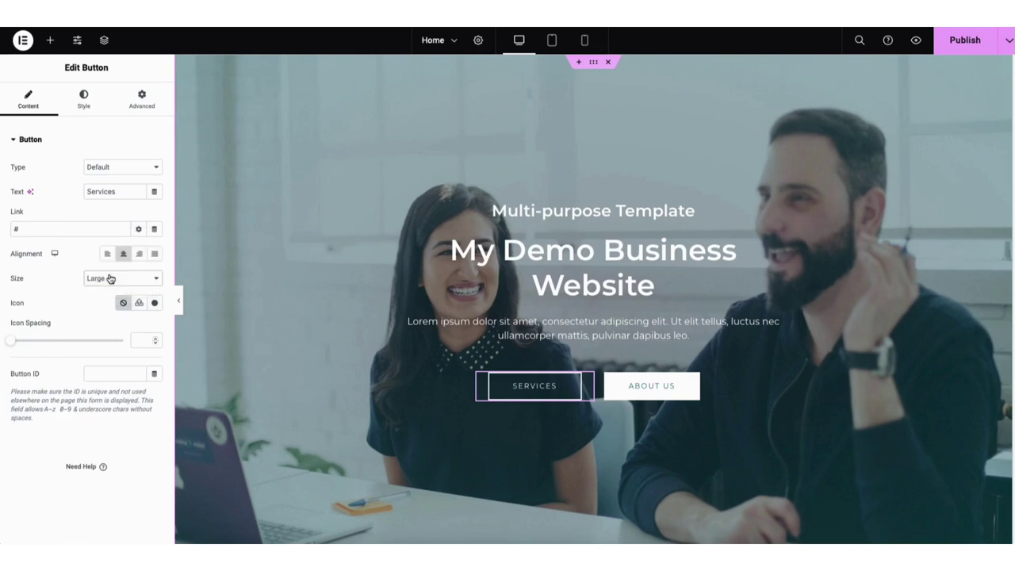
Browse the icon library for the Services button without inserting an icon, and review the button's normal and hover style settings.
click(154, 303)
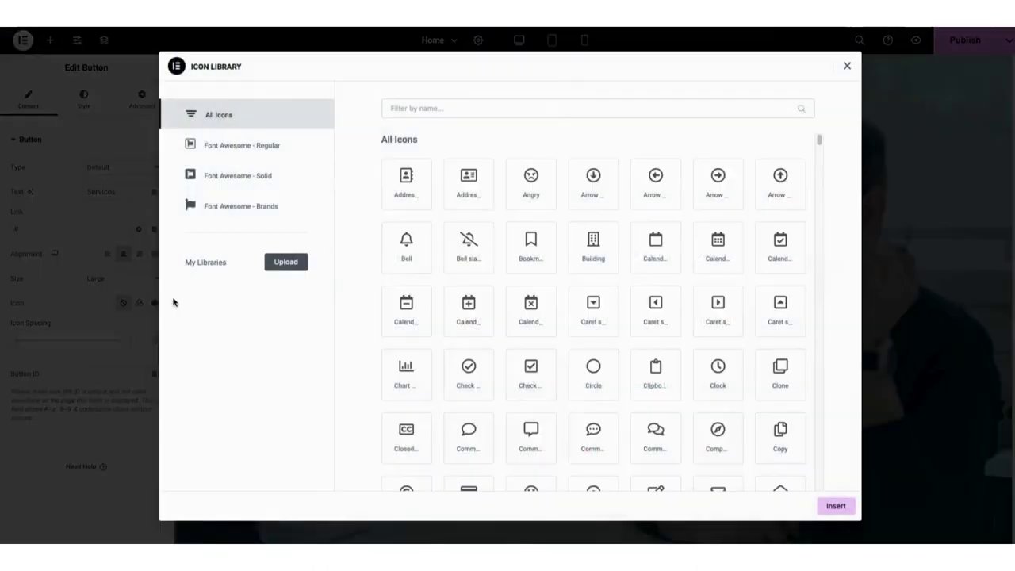
drag(820, 138, 819, 161)
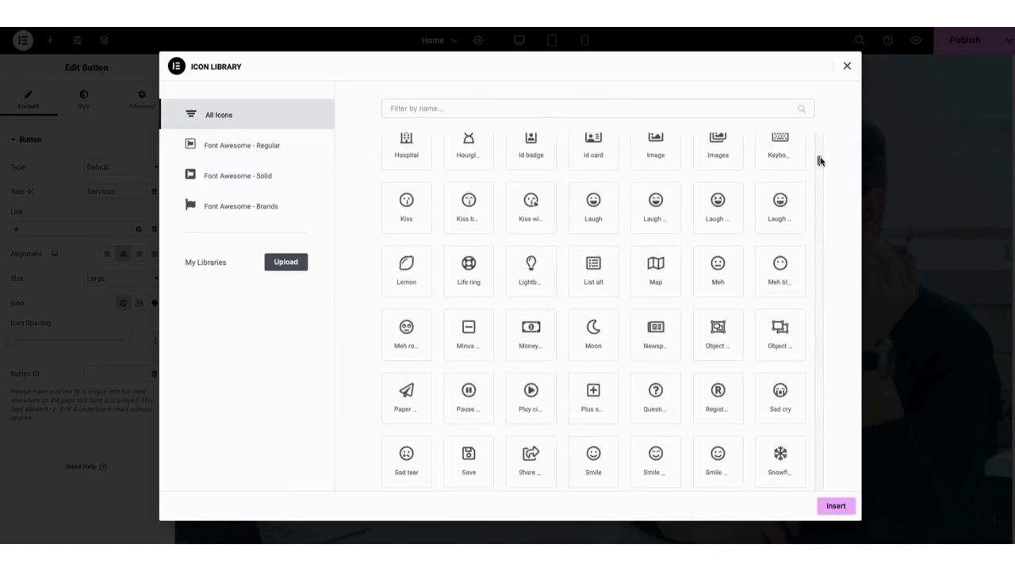
click(846, 68)
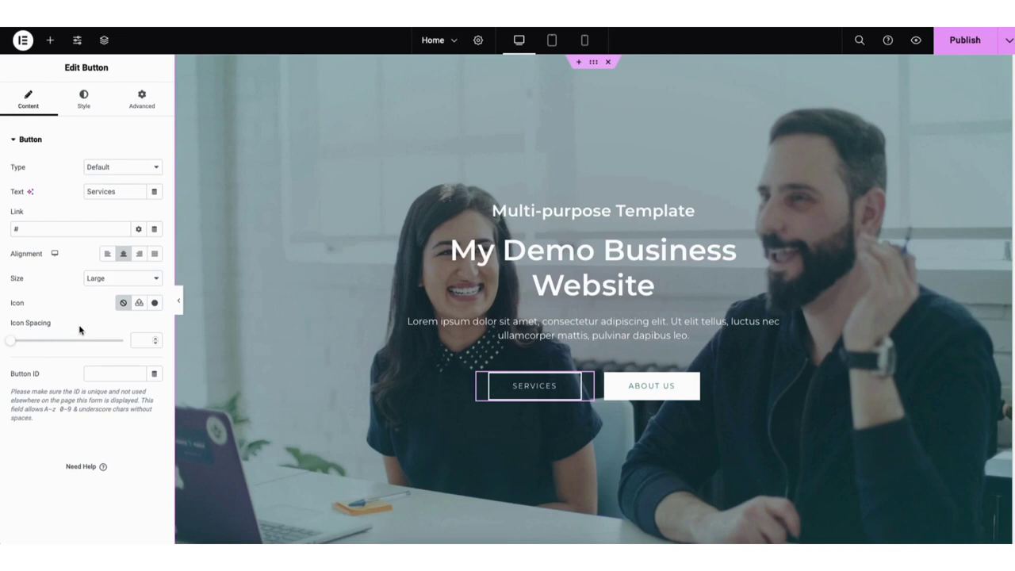
click(84, 101)
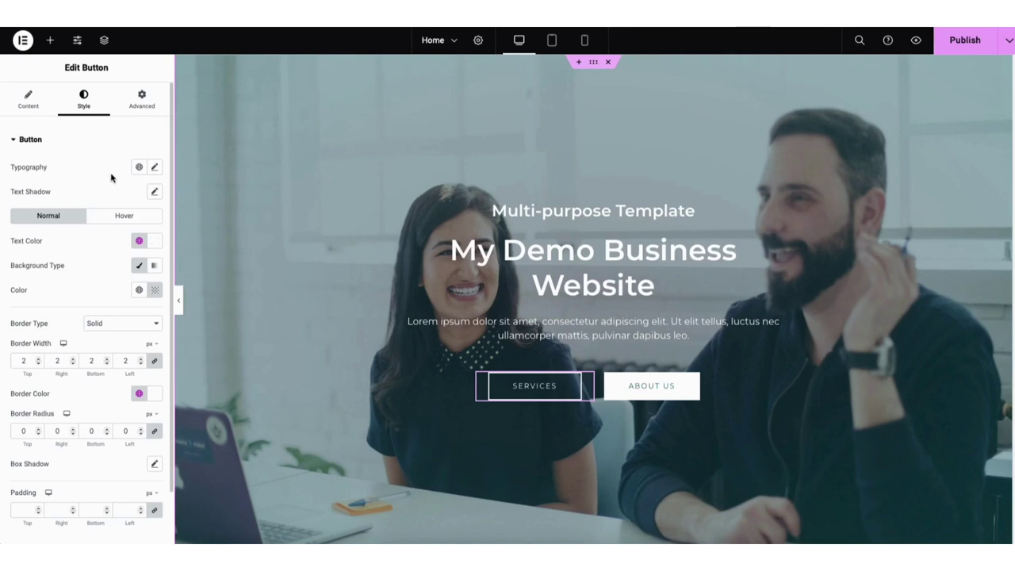
click(120, 218)
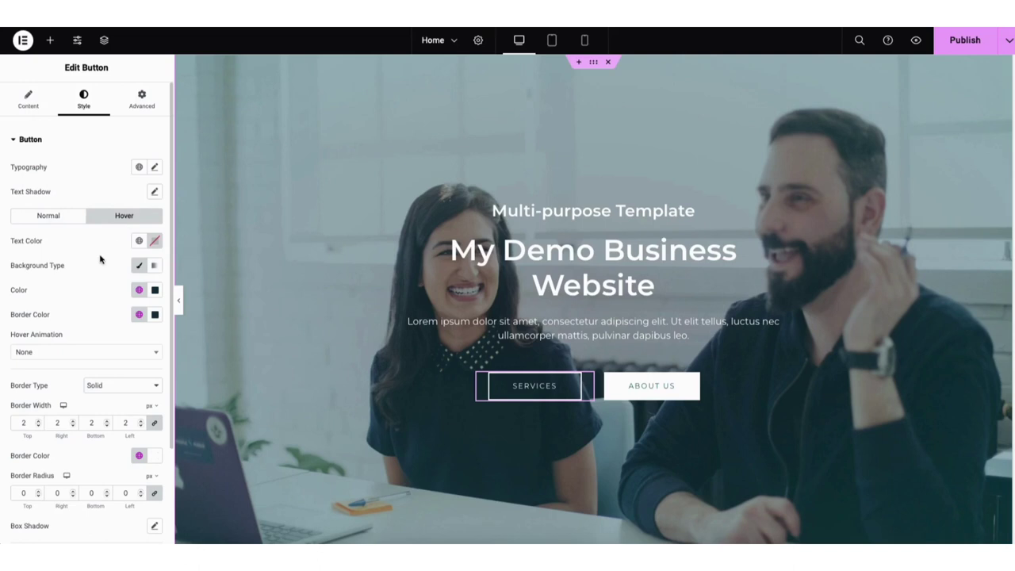
Delete the About Us button from the hero section.
right_click(621, 389)
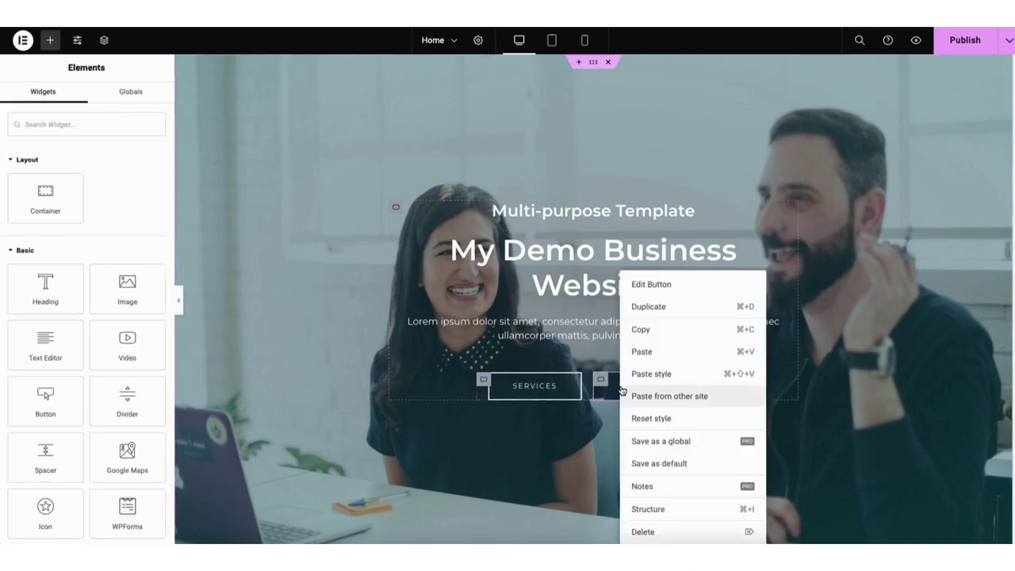
click(644, 531)
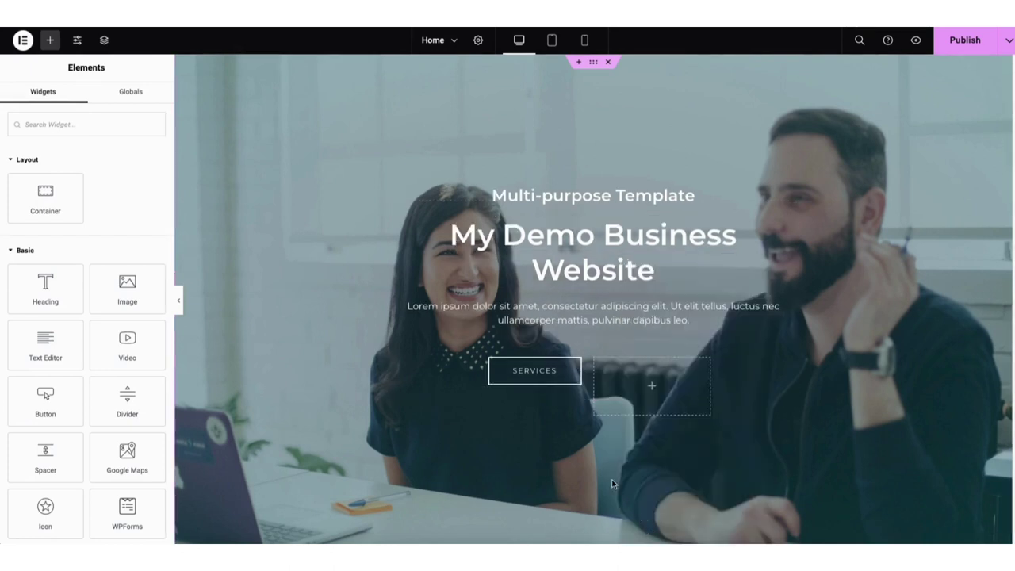
Move the hero Services button directly below the paragraph and delete the empty containers left beneath it.
click(504, 382)
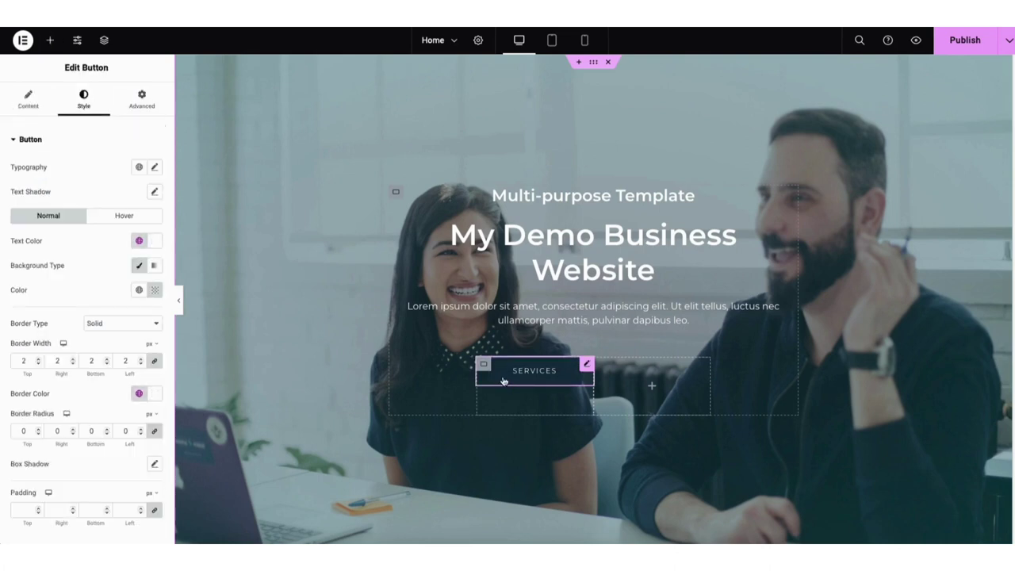
drag(500, 374, 594, 346)
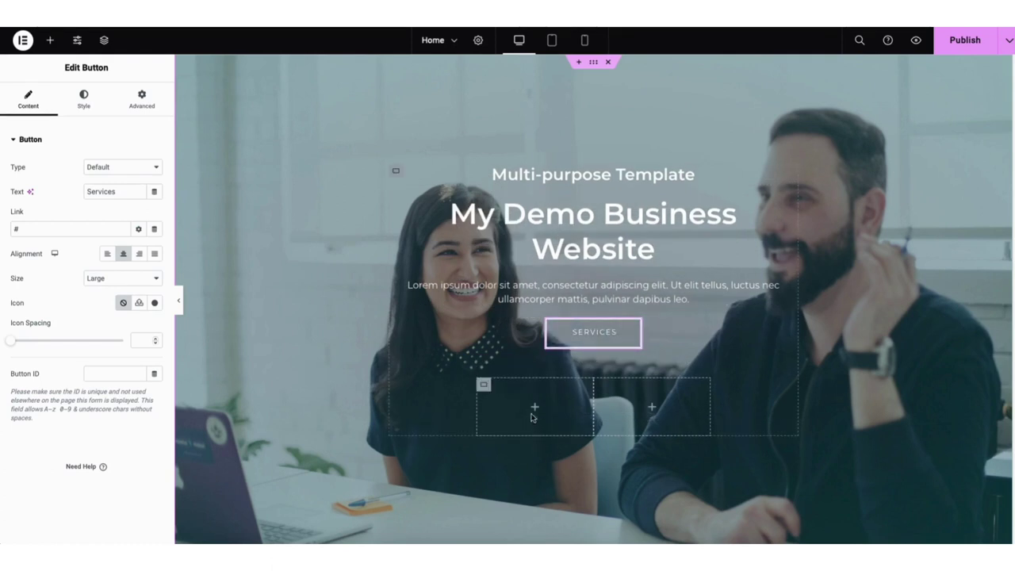
right_click(483, 386)
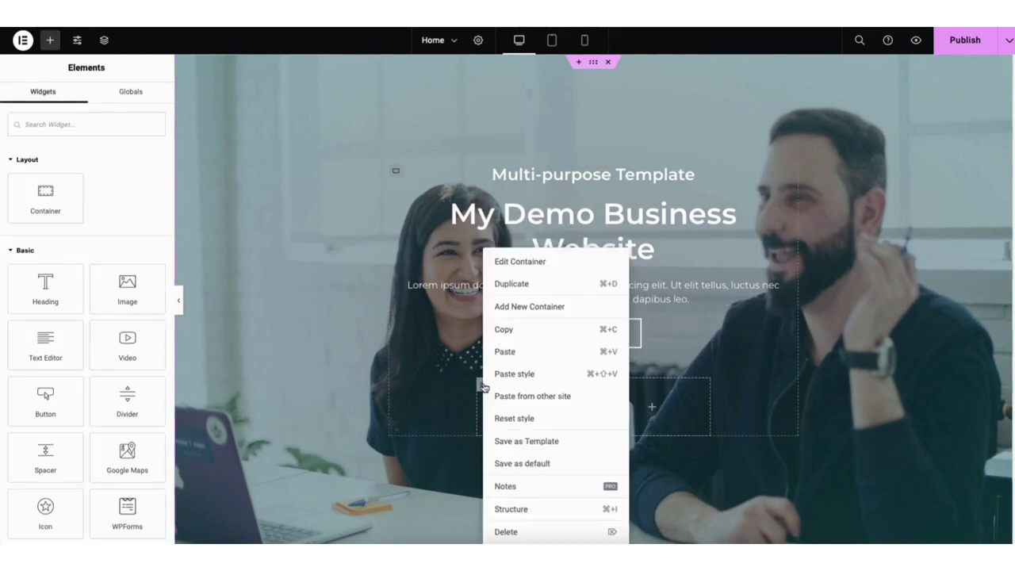
click(514, 532)
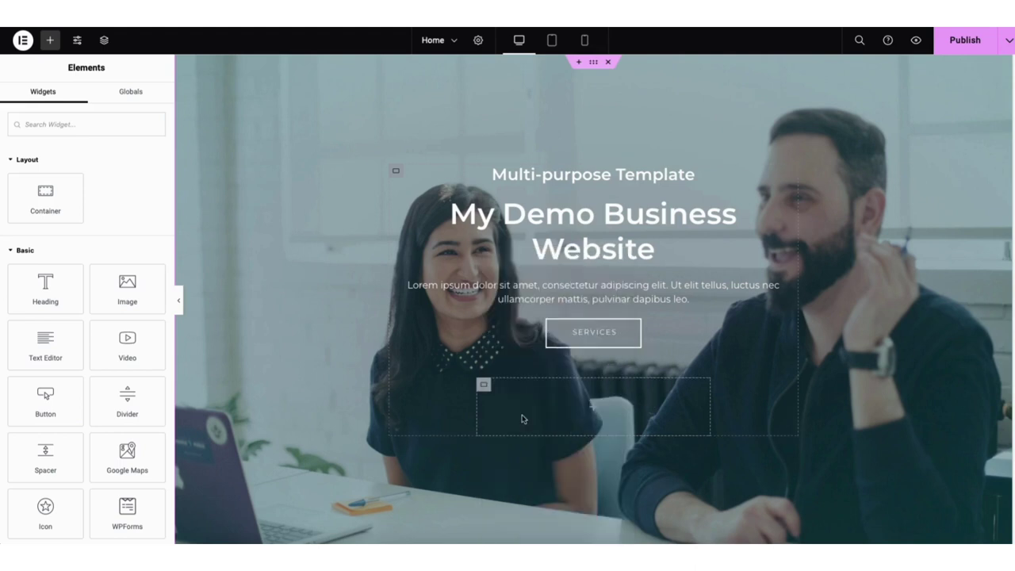
right_click(484, 386)
click(514, 532)
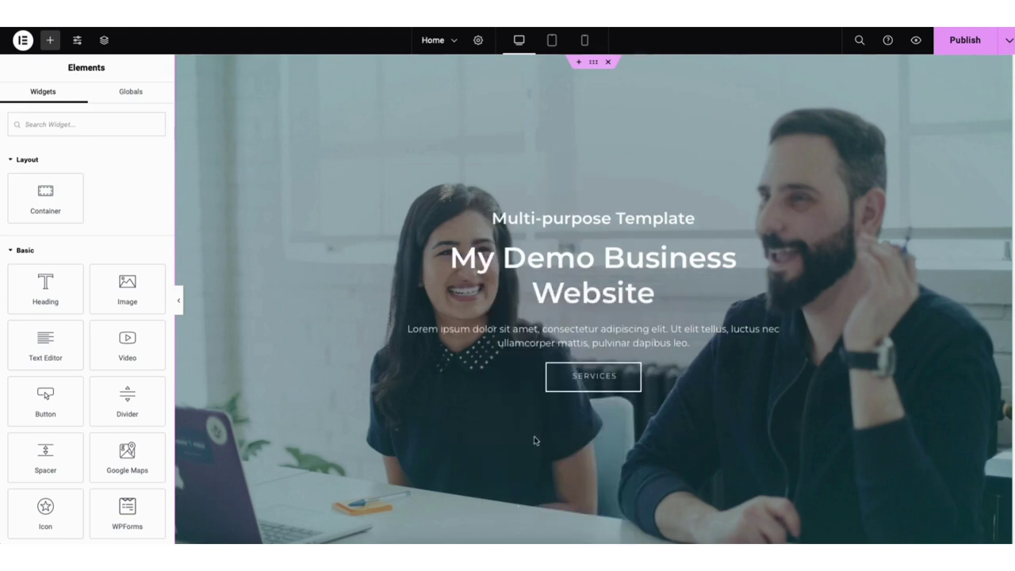
click(593, 377)
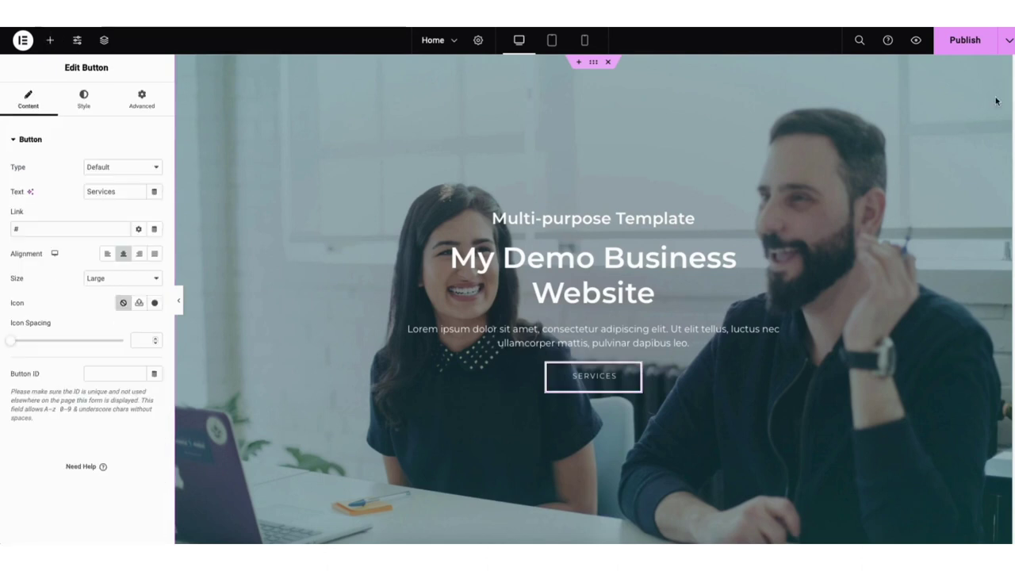
Add a Heading widget below the Our History button in the Amazing Things for You section.
scroll(593, 299, down, 8)
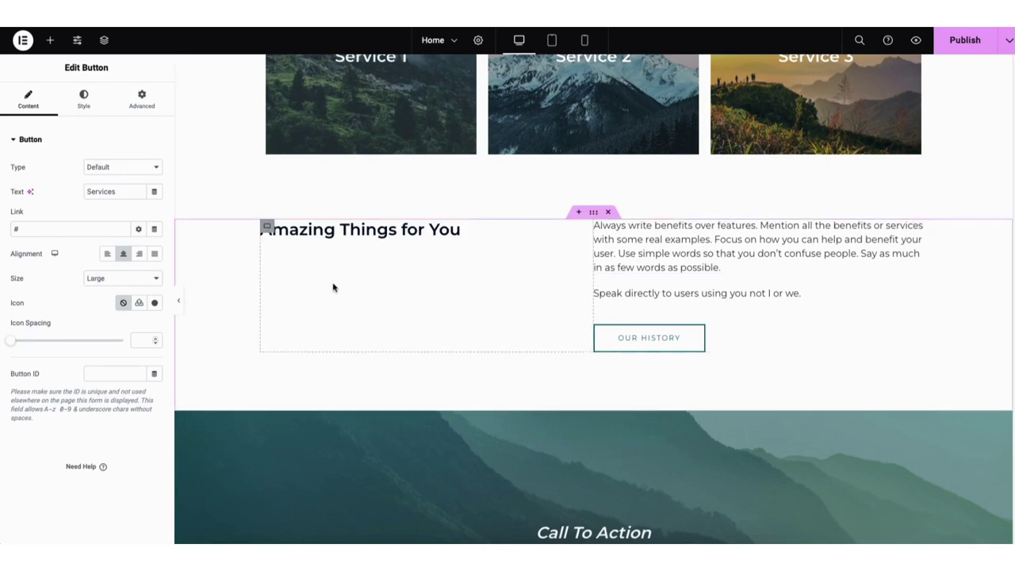
click(50, 40)
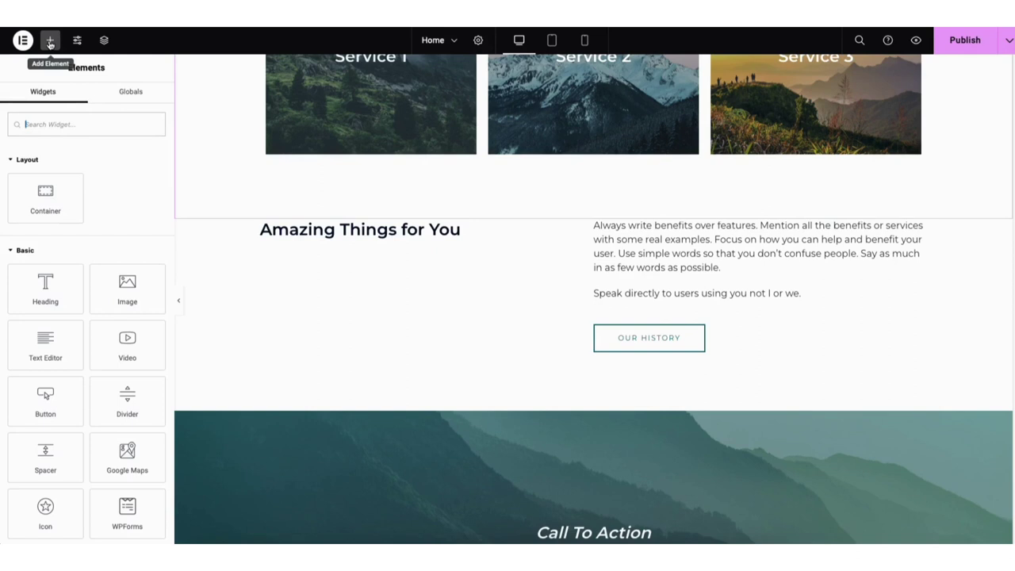
drag(45, 283, 634, 365)
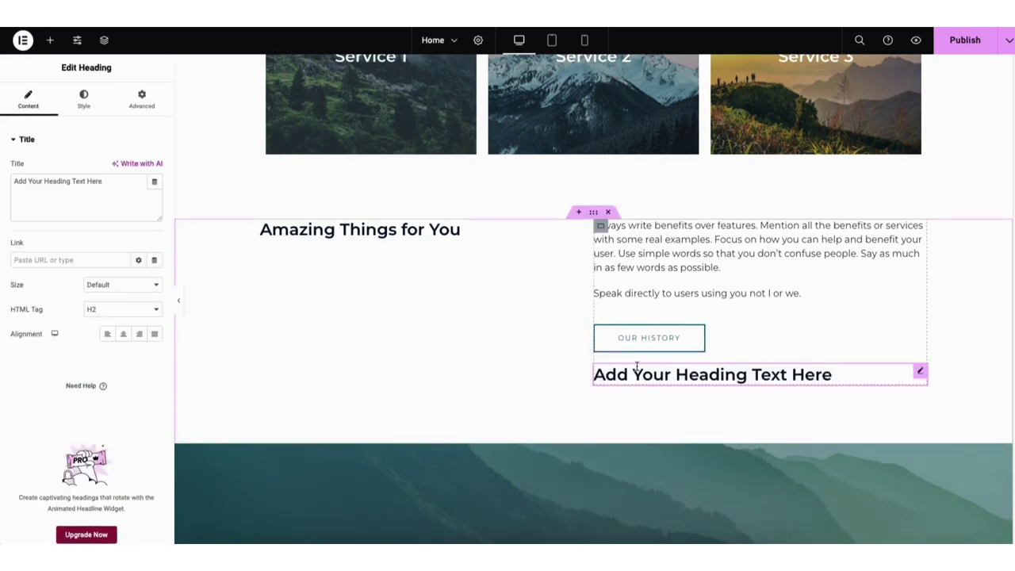
right_click(632, 374)
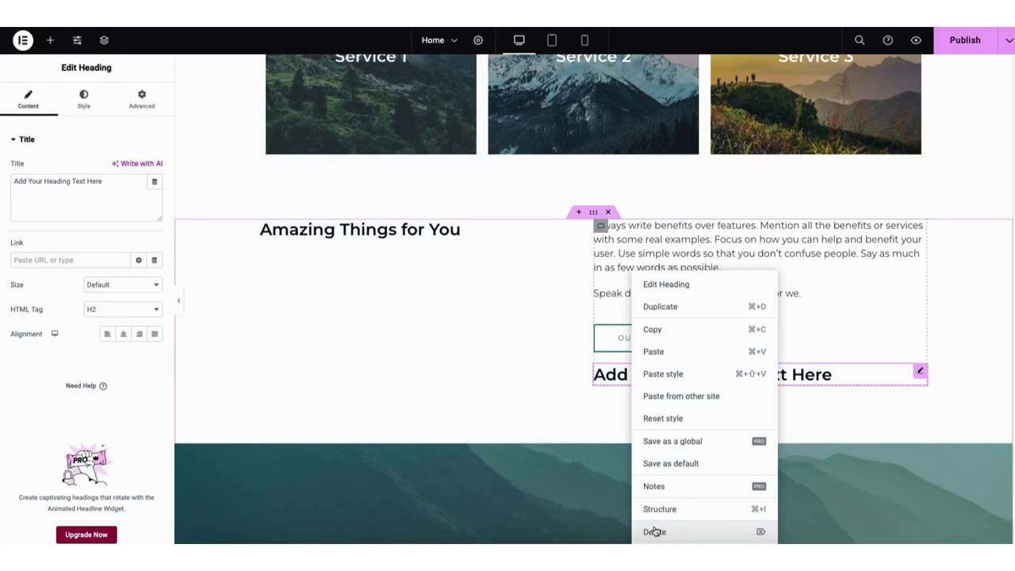
click(616, 405)
right_click(612, 374)
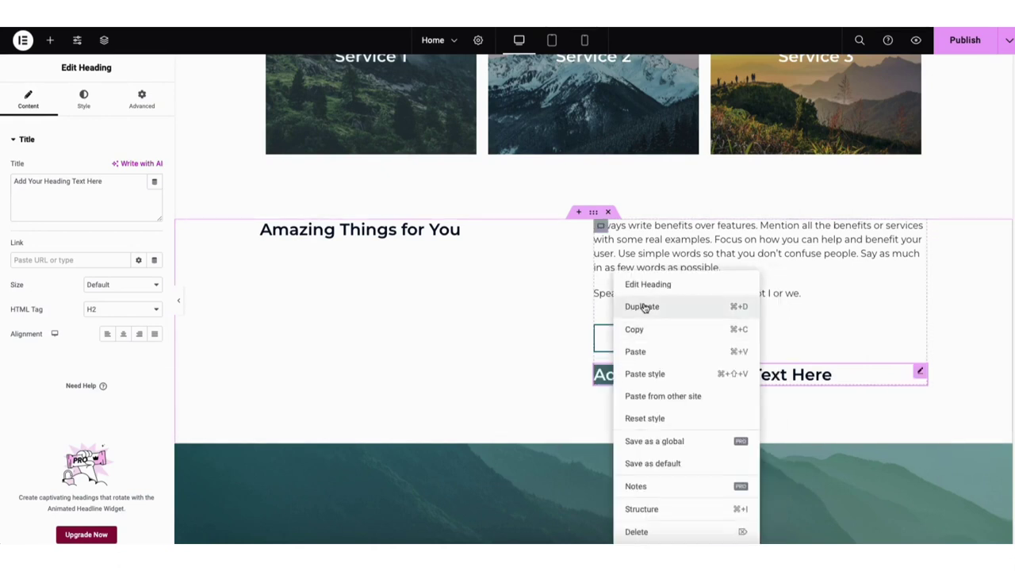
click(602, 414)
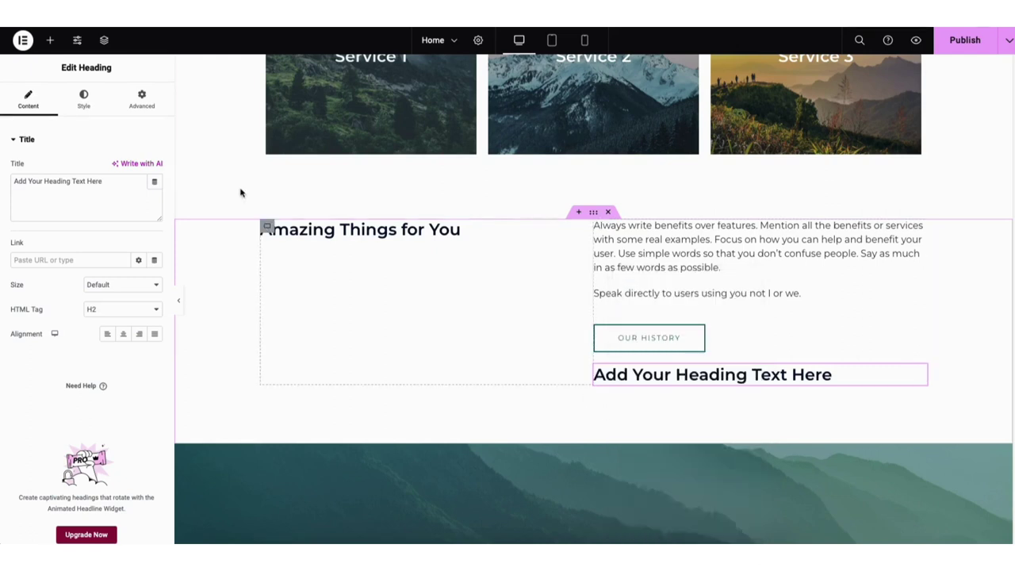
Add a Text Editor widget below the new placeholder heading in the Amazing Things for You section.
click(50, 42)
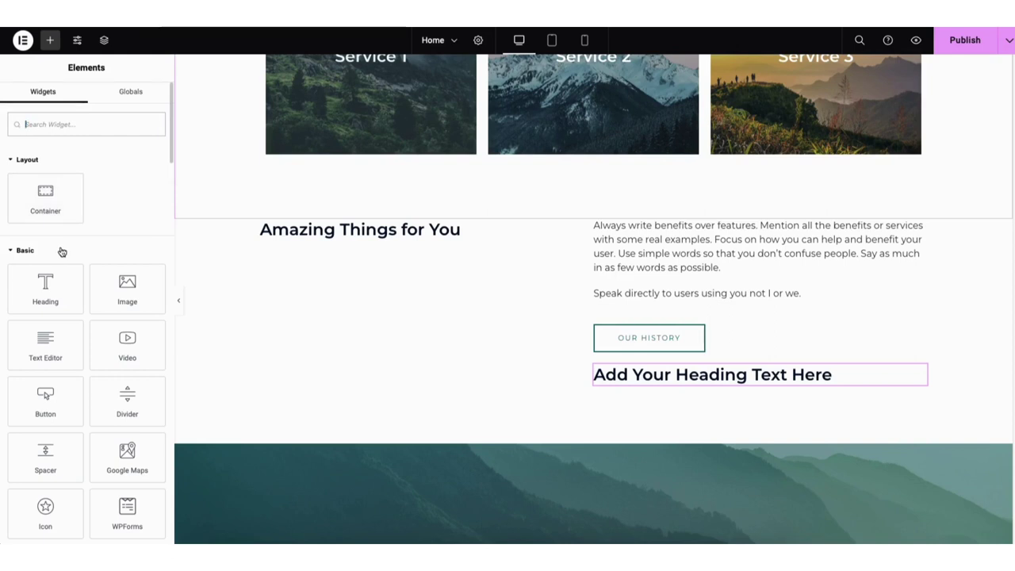
click(918, 373)
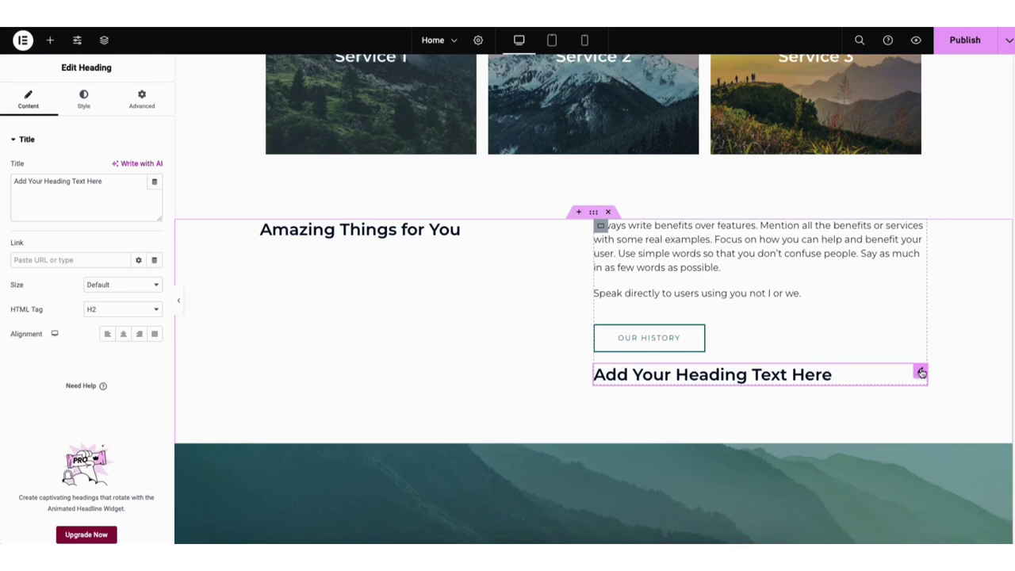
drag(922, 374, 223, 306)
drag(39, 340, 676, 376)
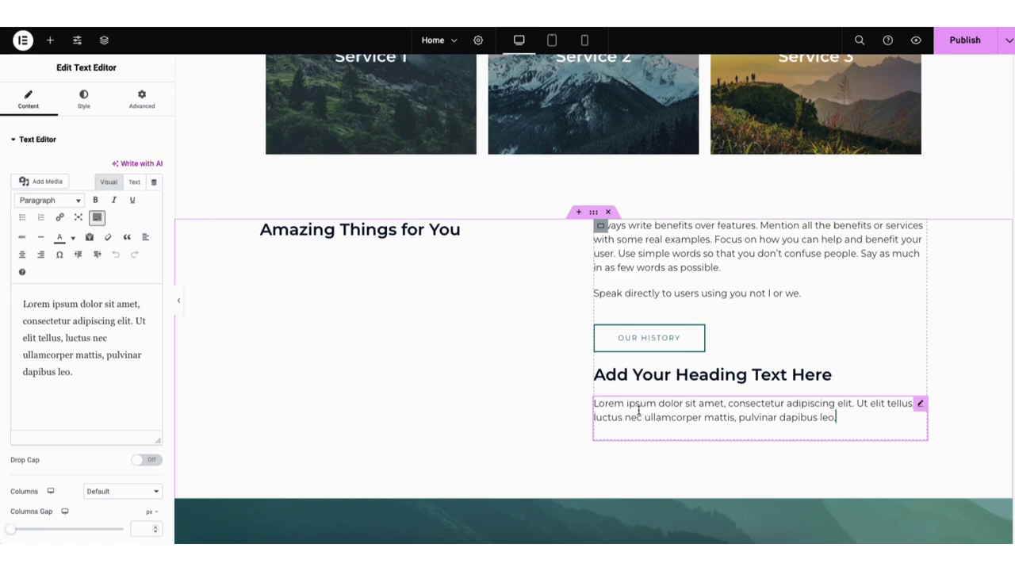
Examine the new text block's link settings and its text color, undo and redo options without inserting a link.
click(59, 219)
click(227, 327)
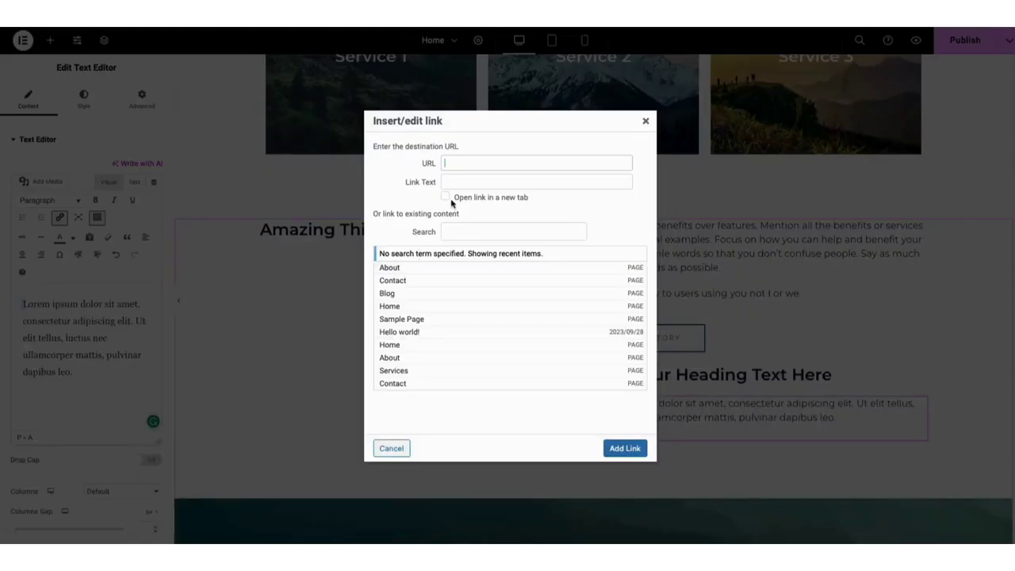
click(646, 120)
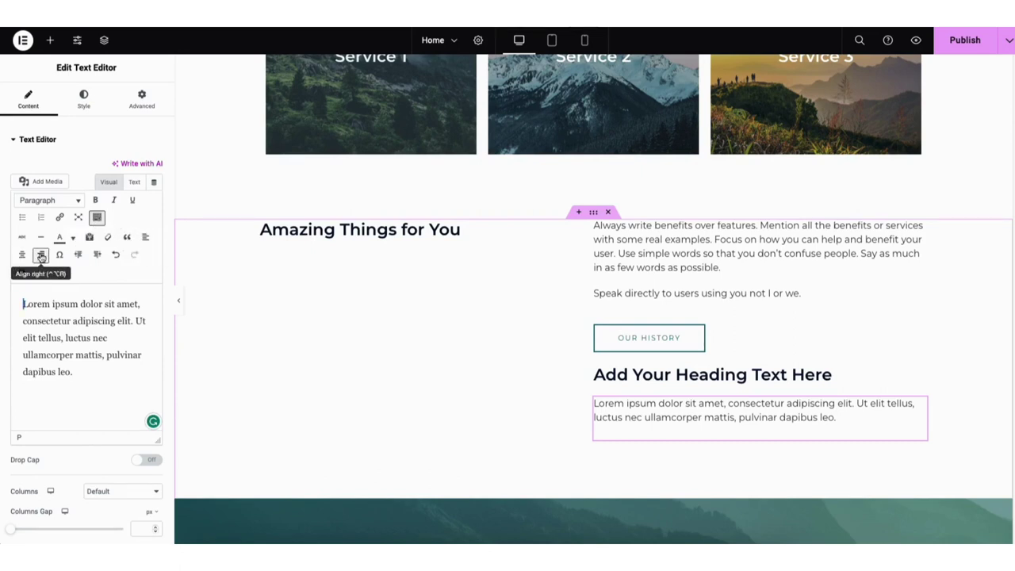
click(71, 240)
click(72, 241)
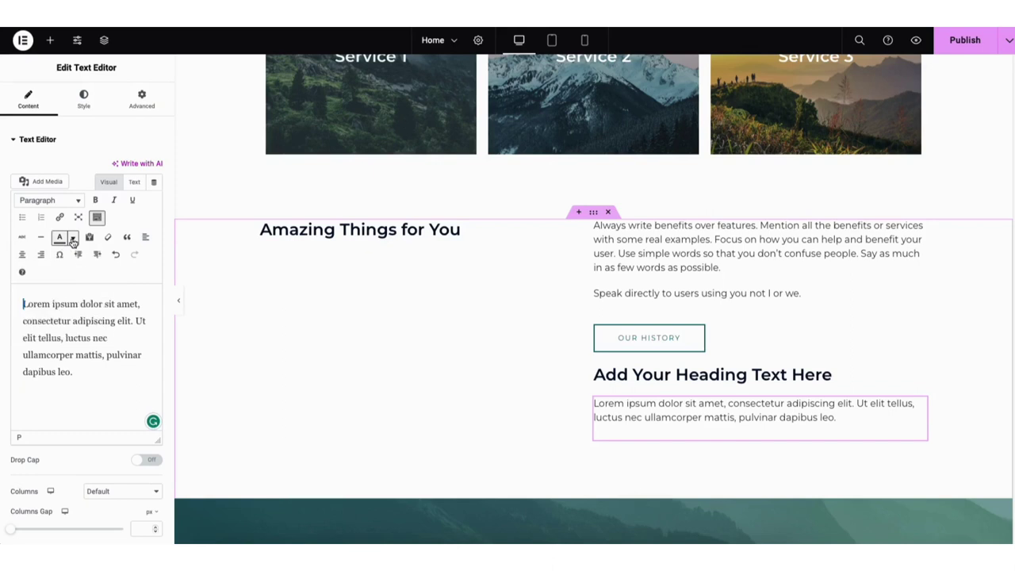
click(115, 254)
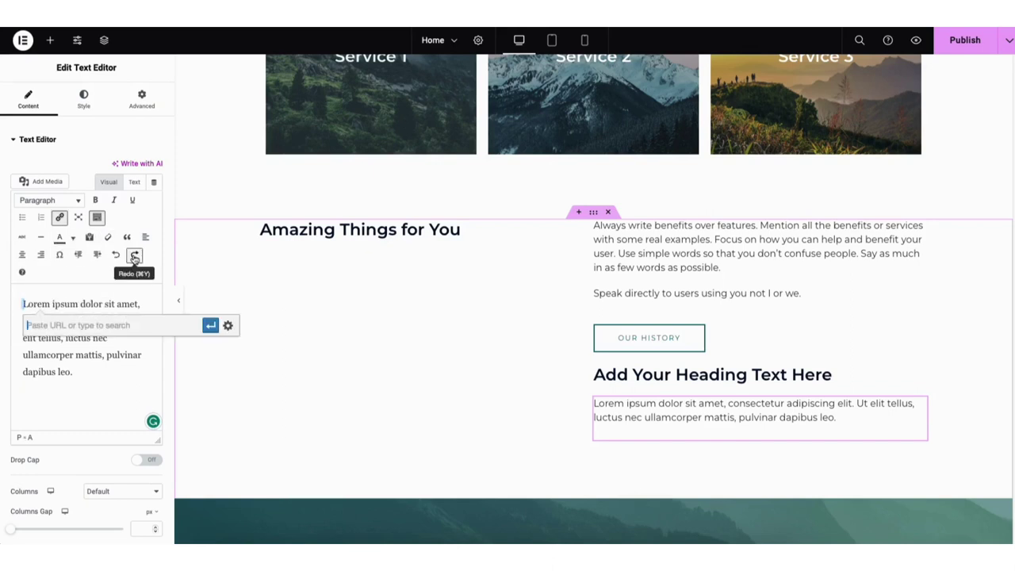
click(133, 256)
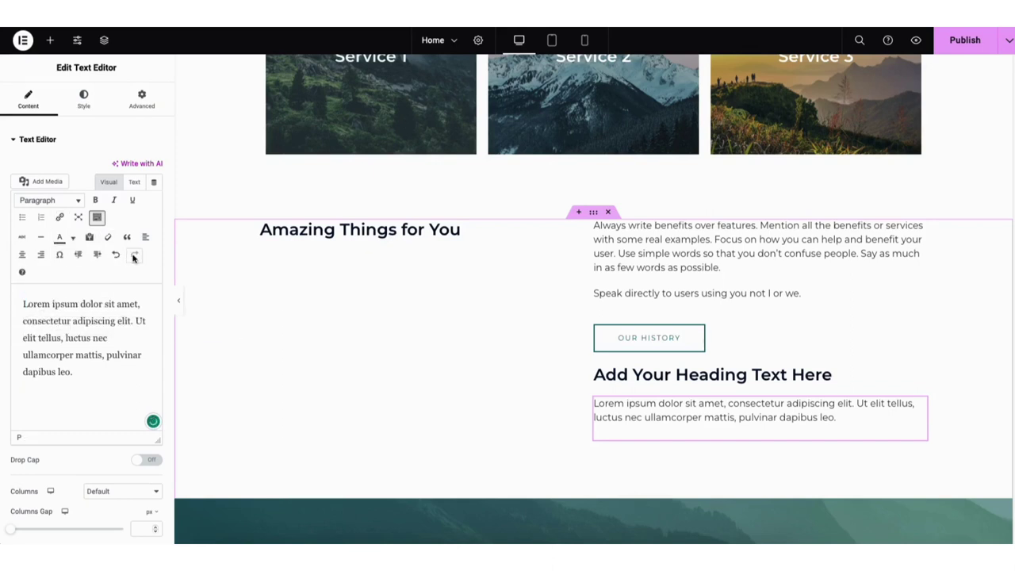
Review the new text block's style and typography settings and browse the font families without choosing one.
click(83, 100)
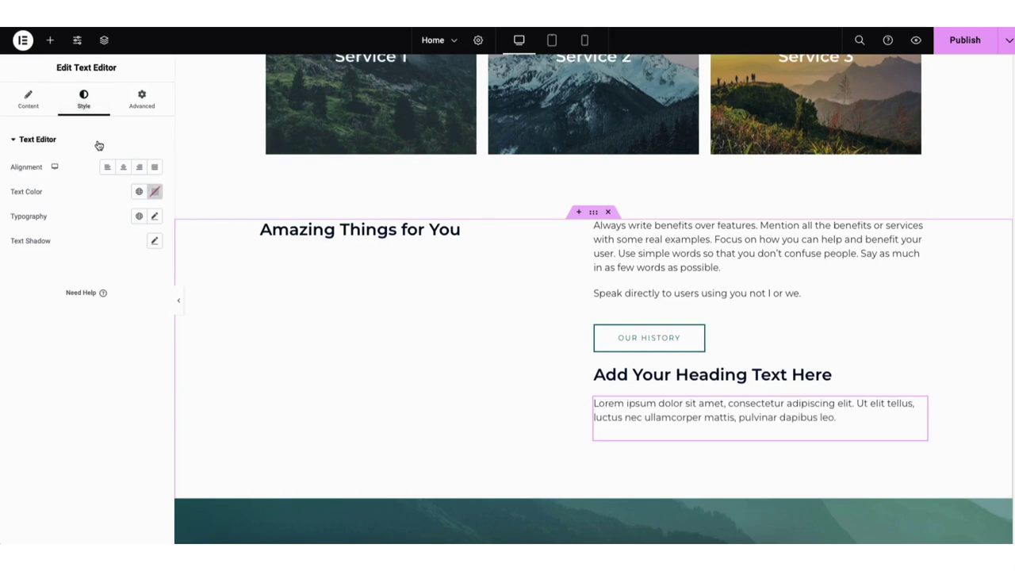
click(155, 218)
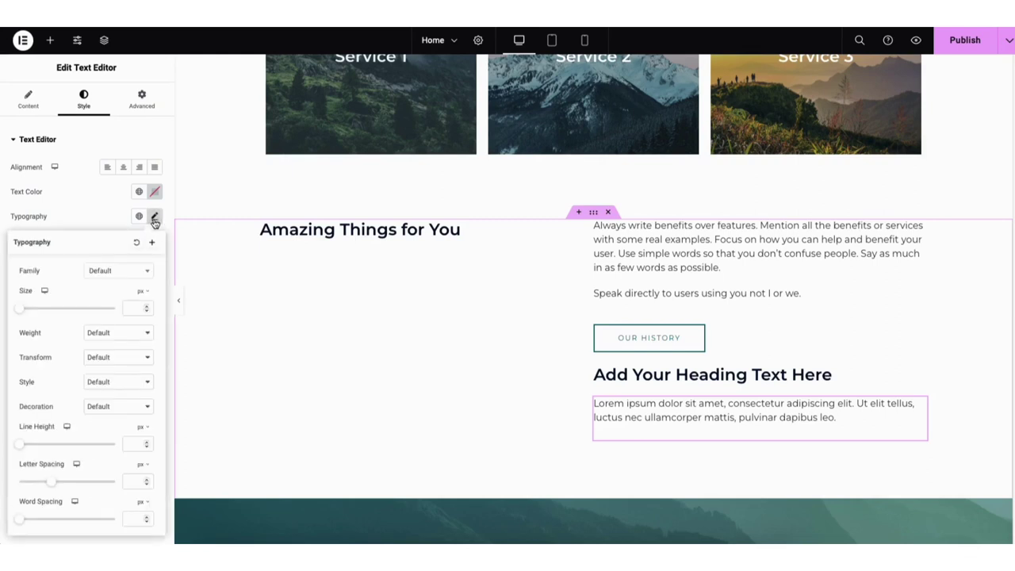
click(149, 273)
drag(149, 303, 150, 319)
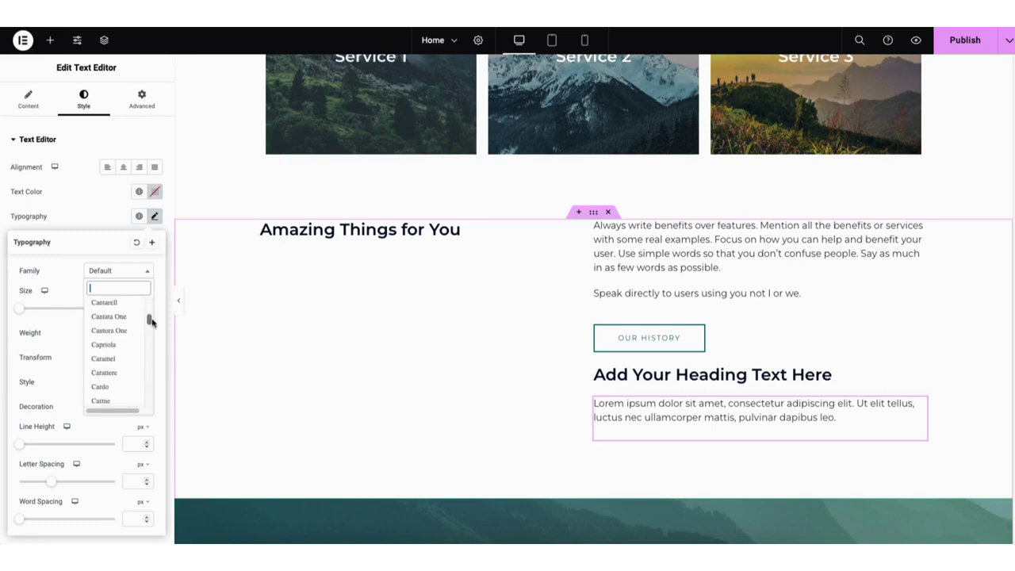
key(Escape)
Replace the Service 1 container's background image with pexels-fauxels-3184312-scaled.jpg from the media library.
scroll(543, 246, up, 3)
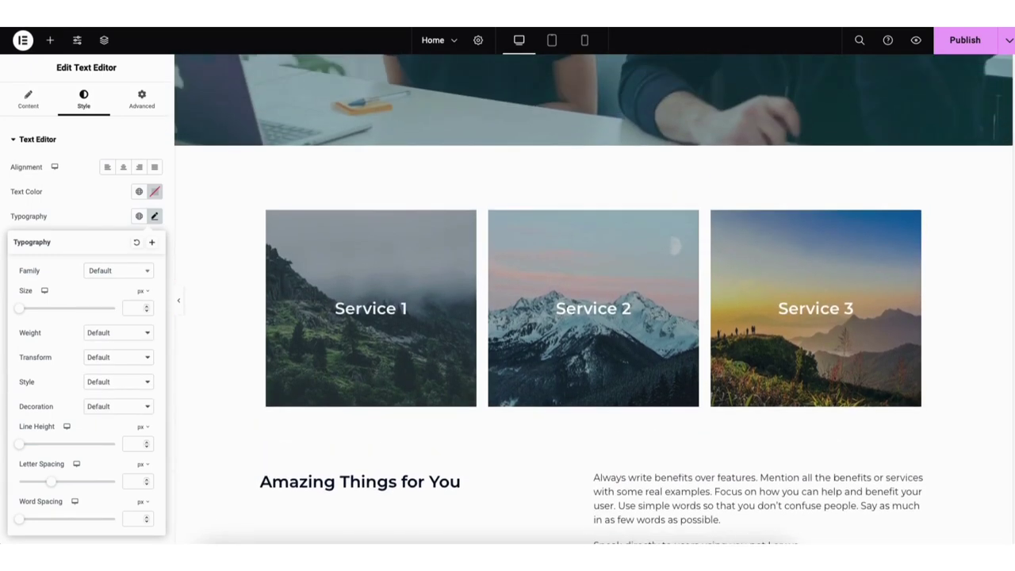
click(300, 244)
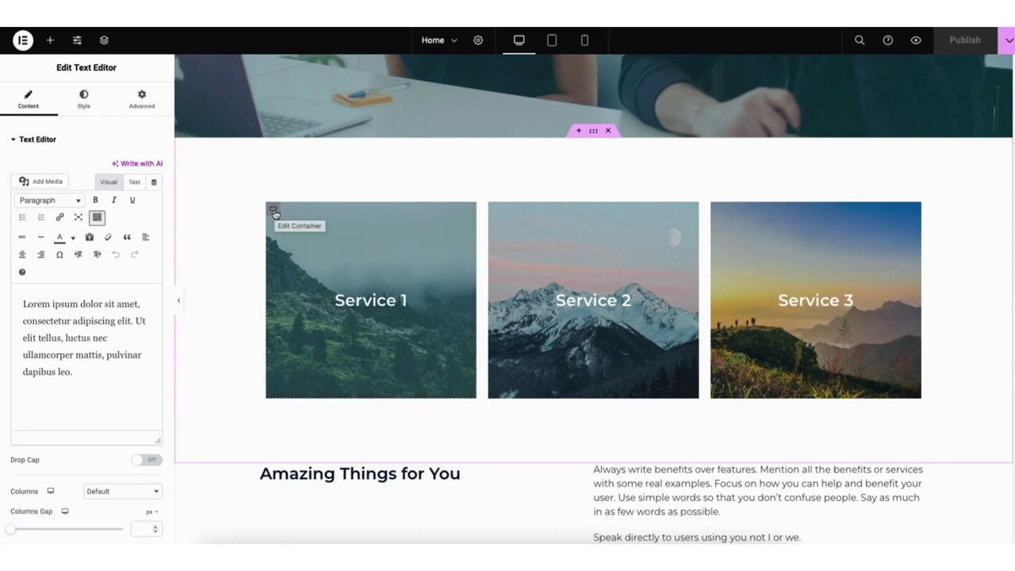
click(275, 214)
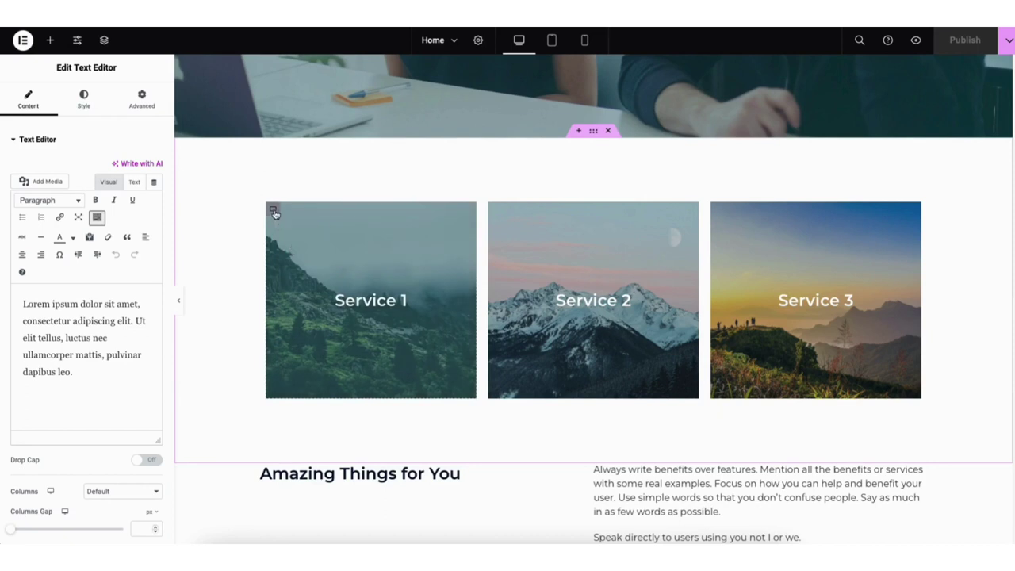
click(83, 101)
mouse_move(88, 288)
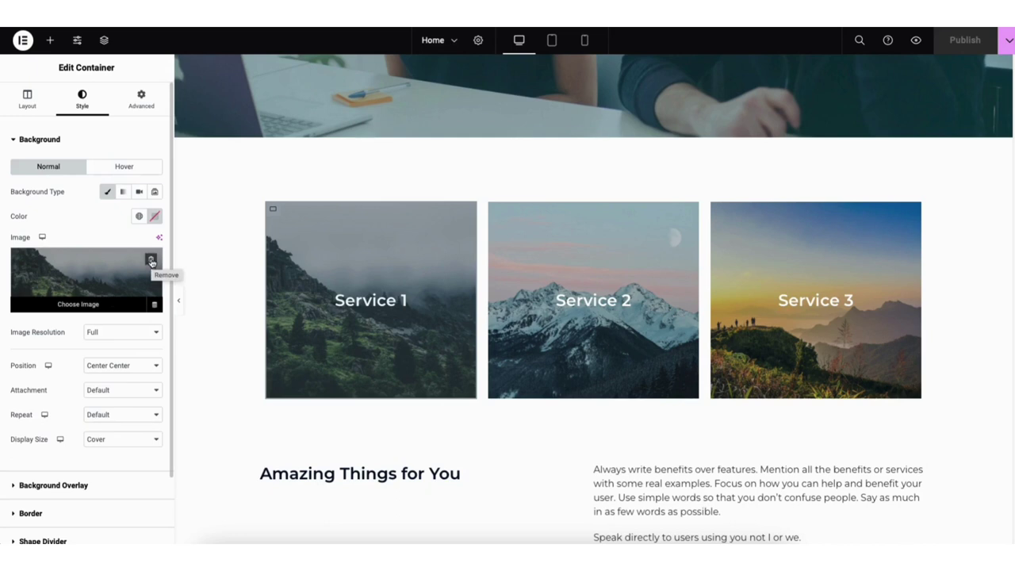
click(96, 304)
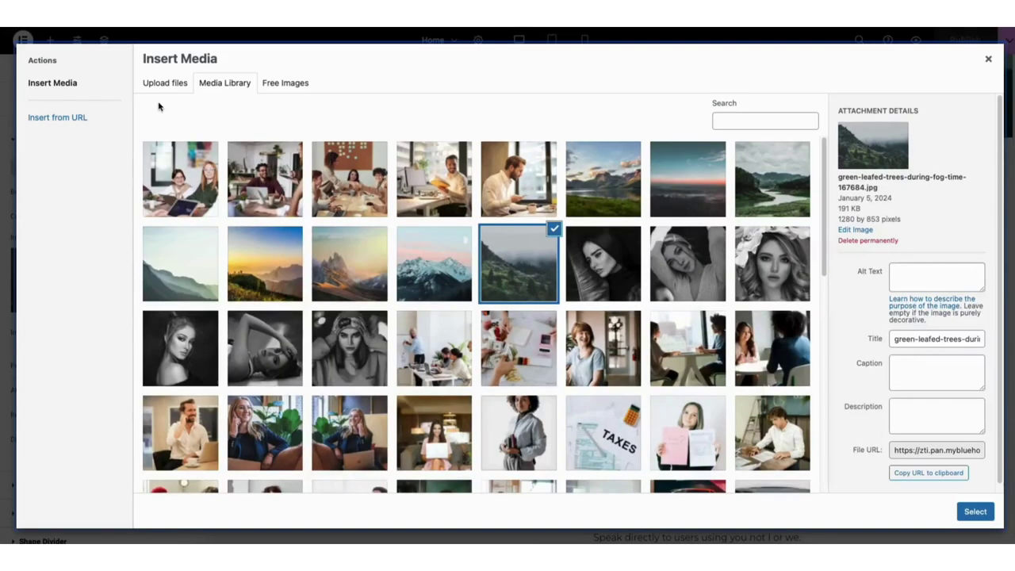
click(161, 83)
click(225, 83)
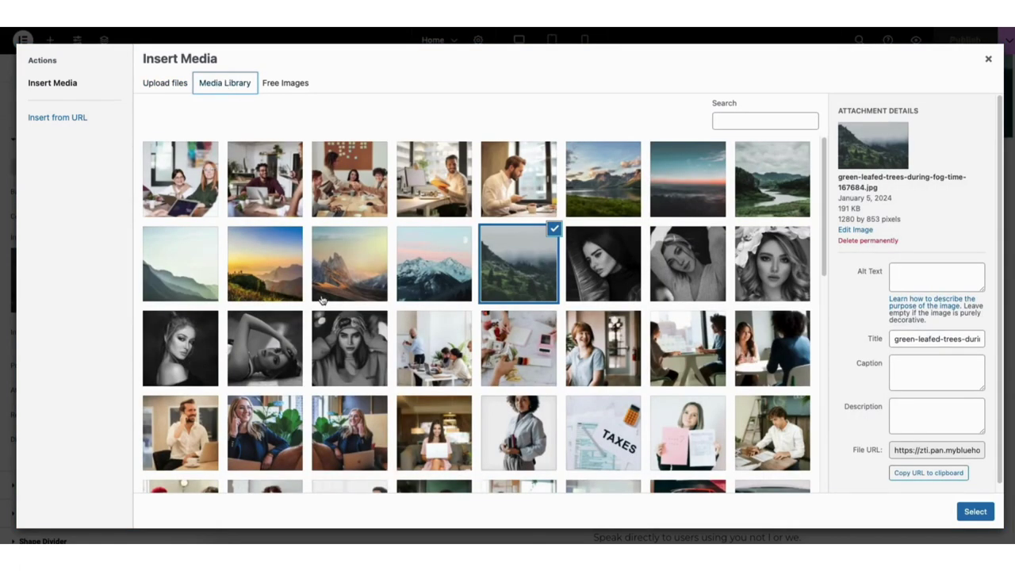
click(267, 192)
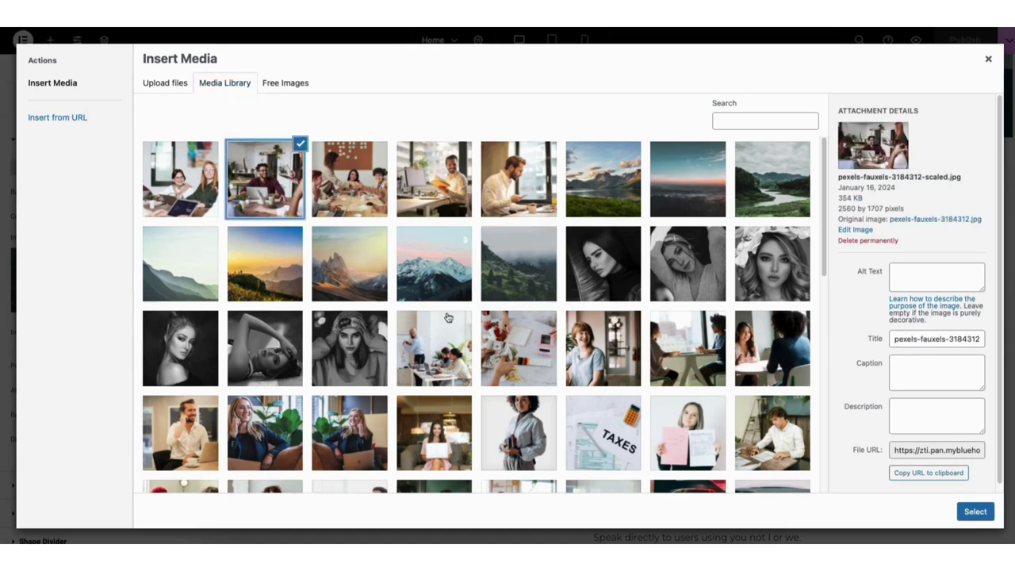
click(974, 512)
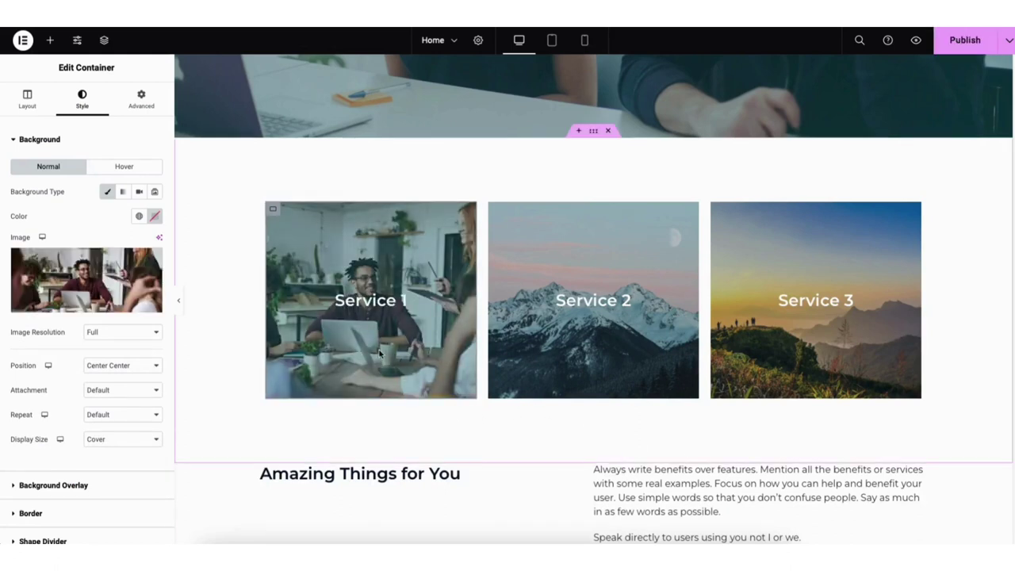
Insert a two-column container above the Amazing Things for You section and add a Heading widget to its first column.
scroll(987, 241, down, 3)
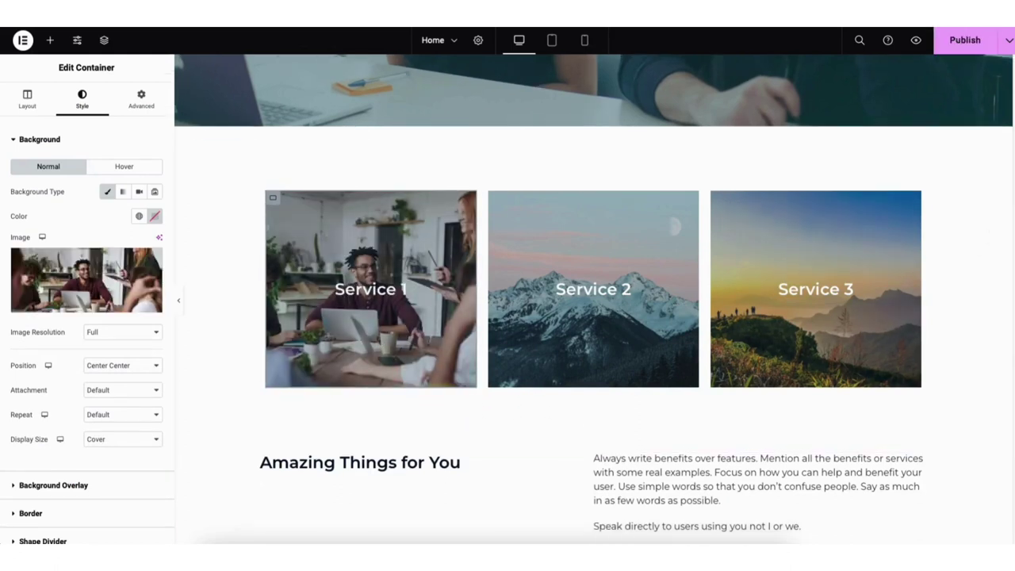
scroll(638, 203, down, 3)
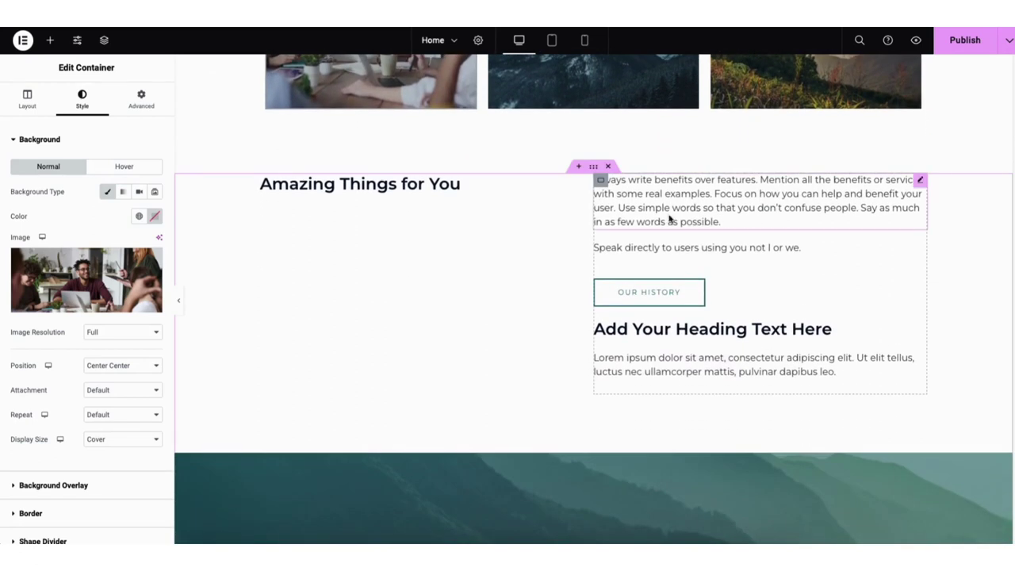
click(578, 165)
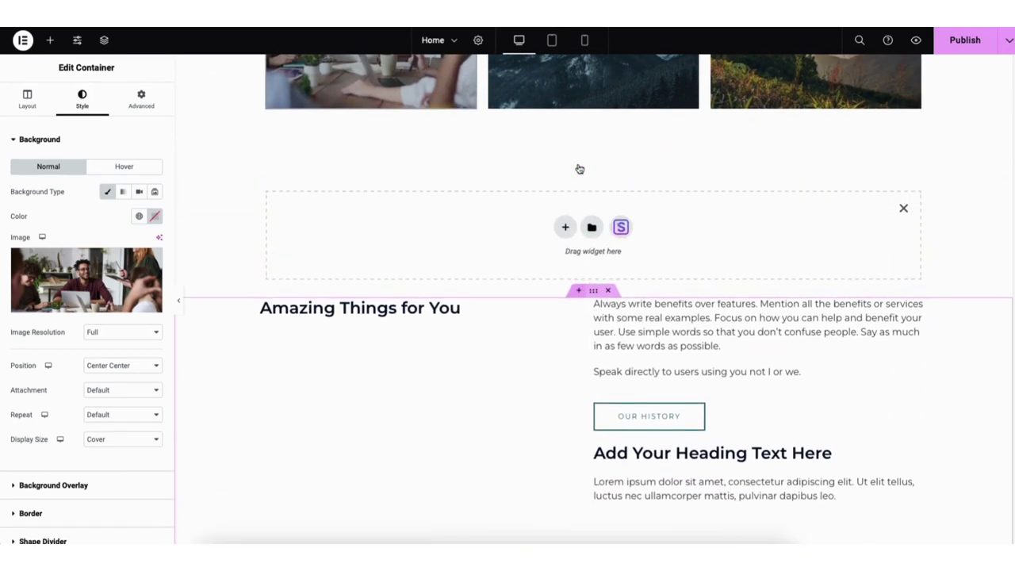
click(565, 229)
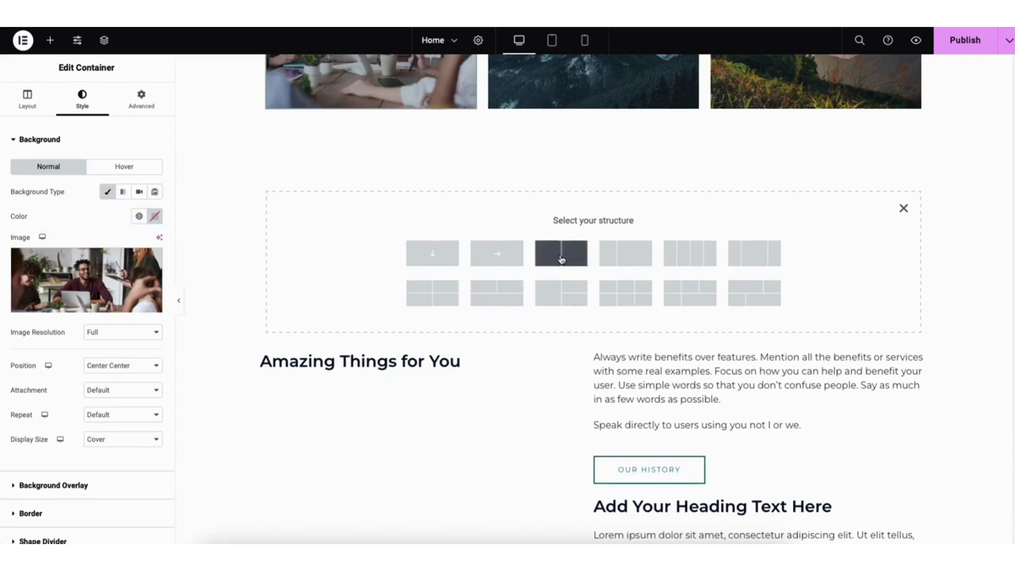
click(561, 254)
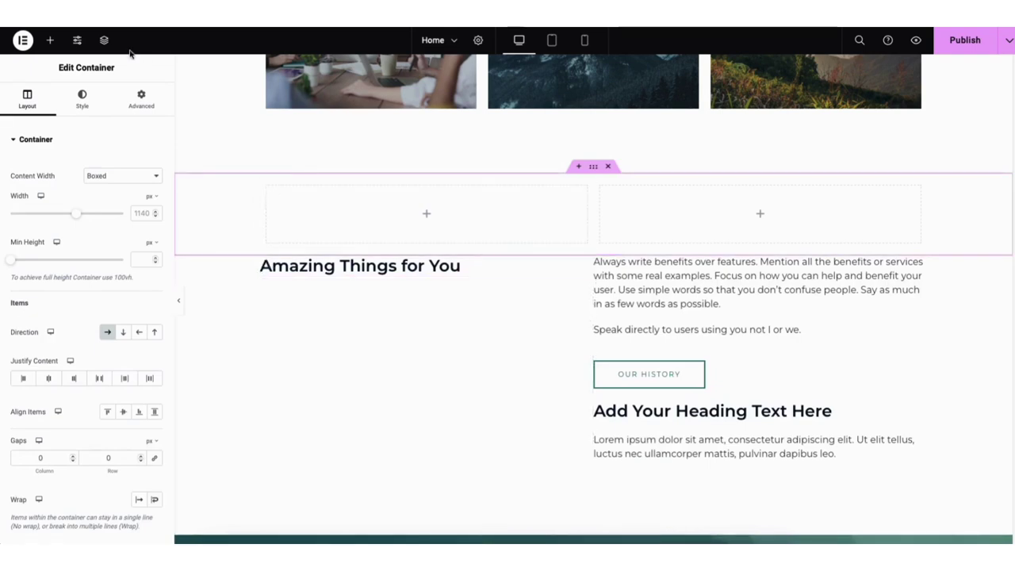
click(50, 40)
drag(41, 292, 420, 220)
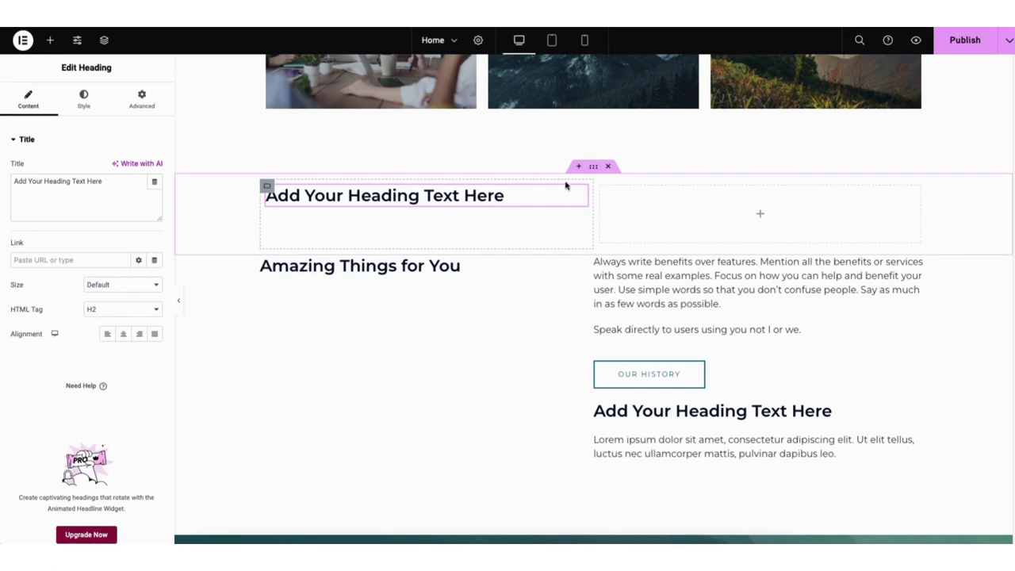
Delete the new two-column container with its heading and try to reposition the Amazing Things for You section.
click(593, 167)
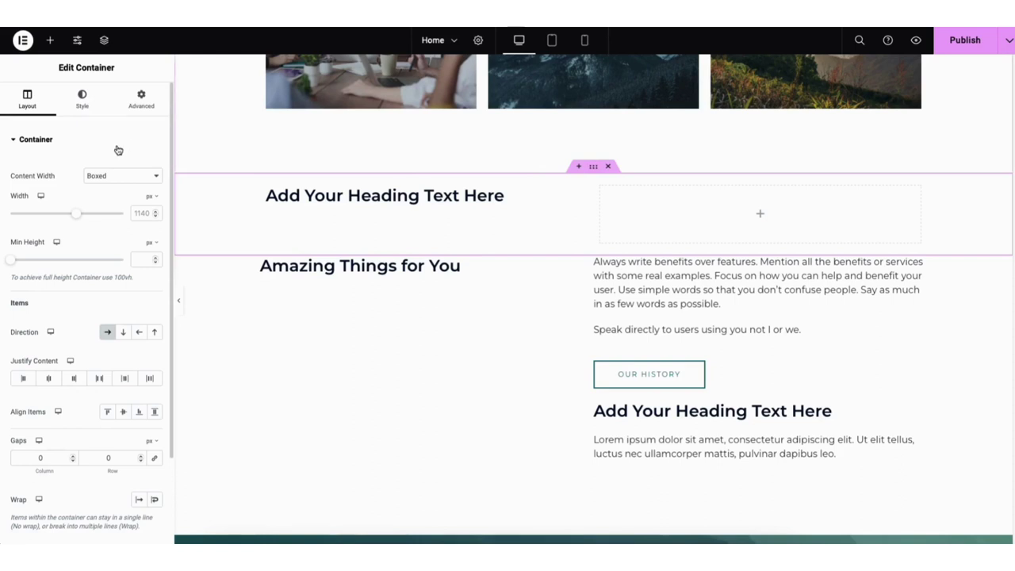
click(608, 167)
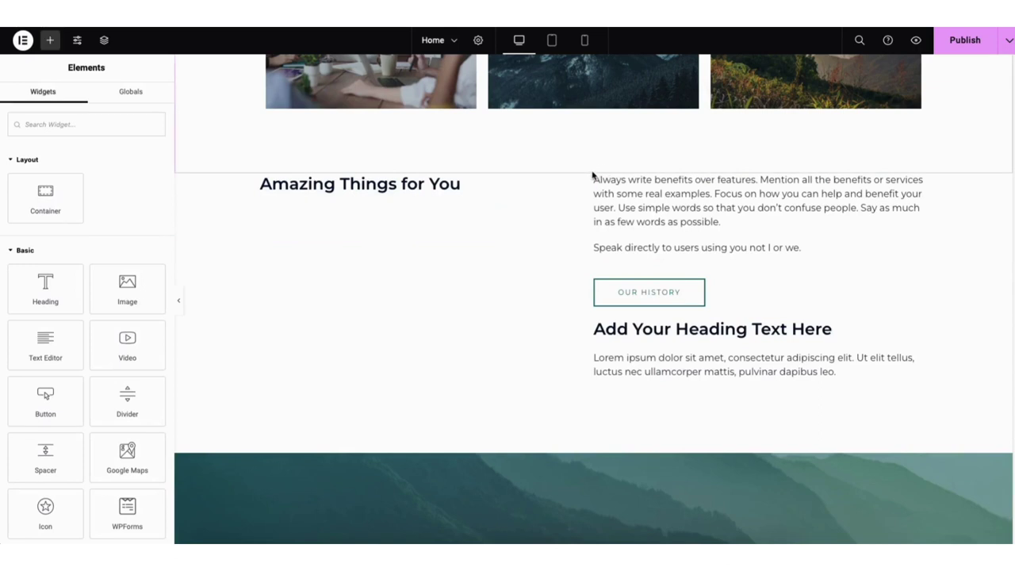
mouse_move(554, 193)
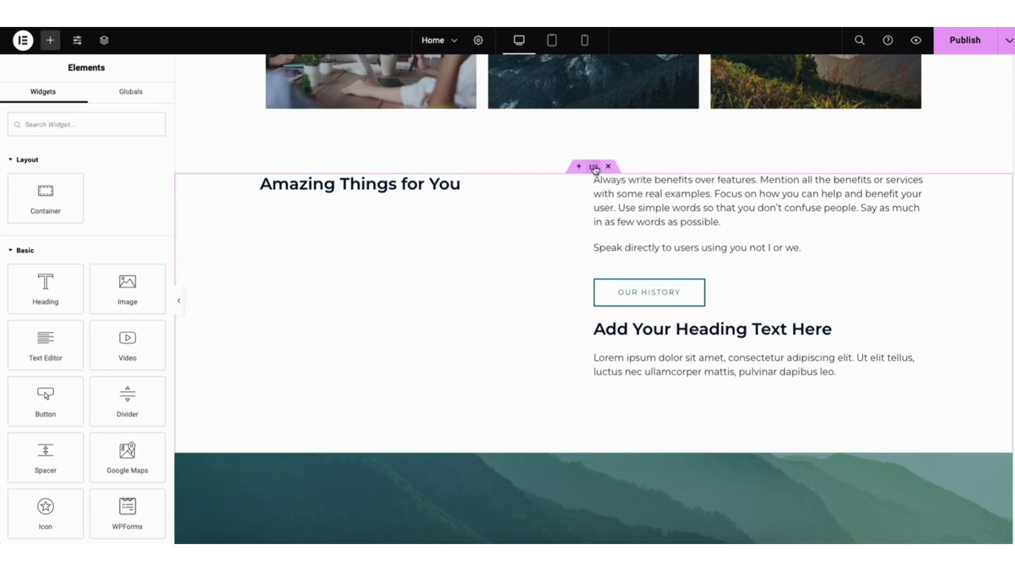
drag(594, 169, 554, 181)
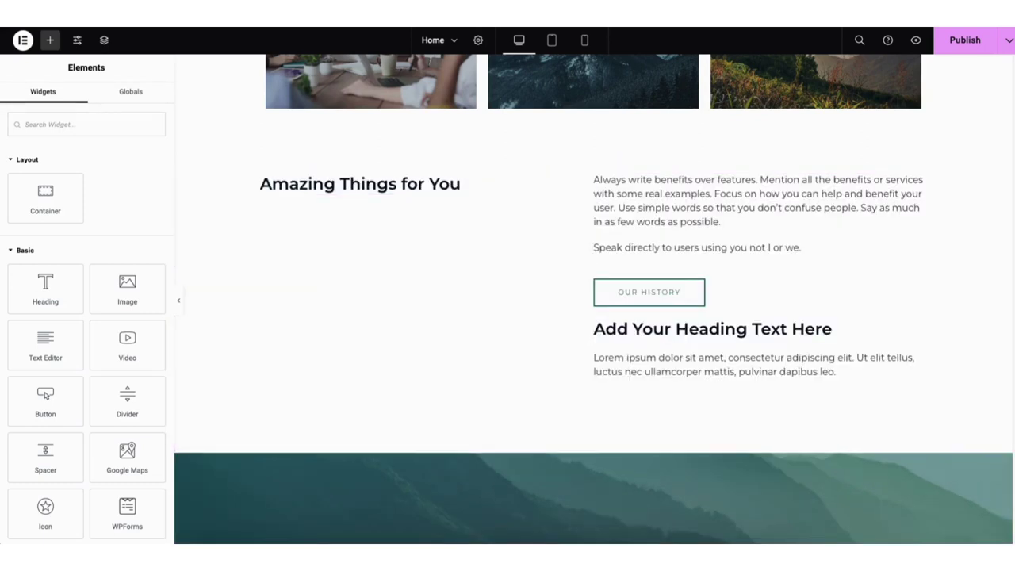
Open the Starter Templates block library for the empty area at the end of the Home page.
scroll(1011, 322, down, 10)
scroll(998, 405, down, 3)
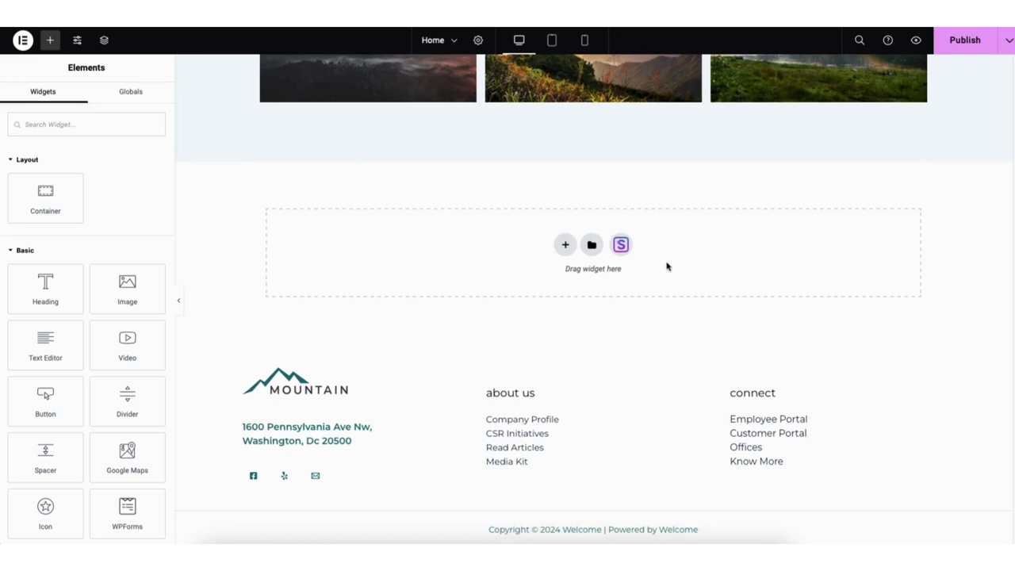
click(620, 246)
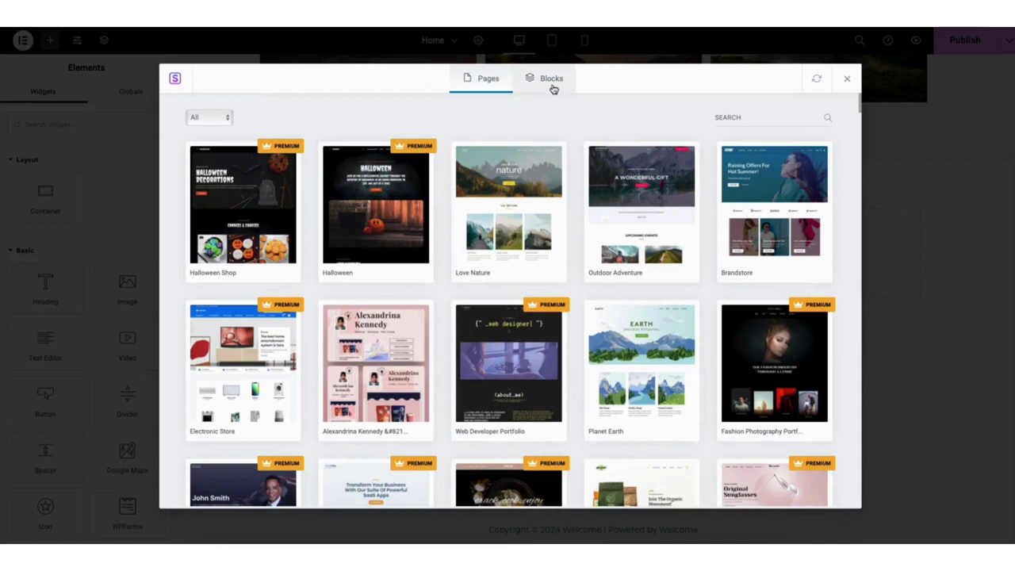
click(550, 81)
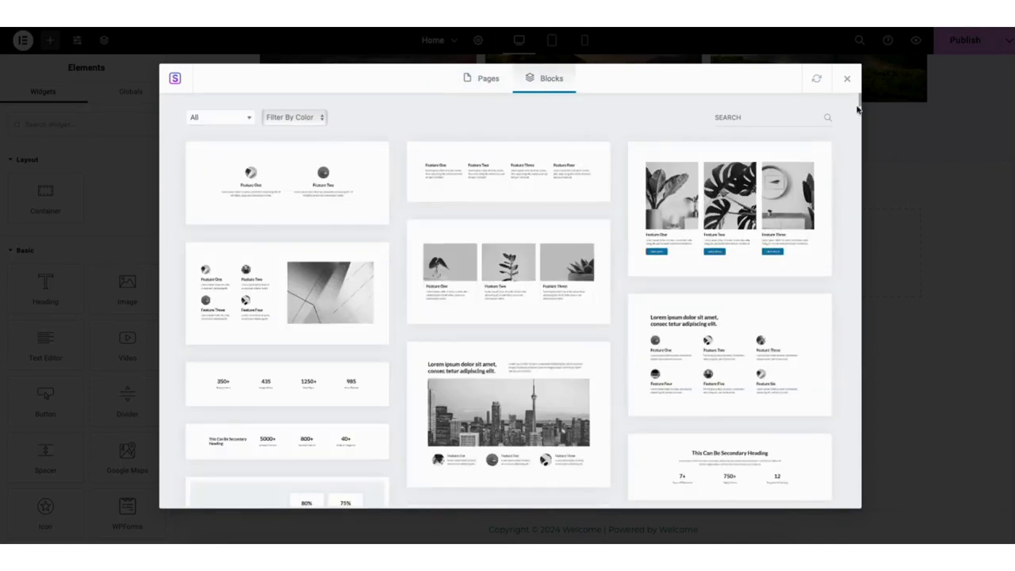
Browse the available blocks and import the three-card block with plant images titled Feature One, Feature Two and Feature Three.
drag(860, 99, 859, 170)
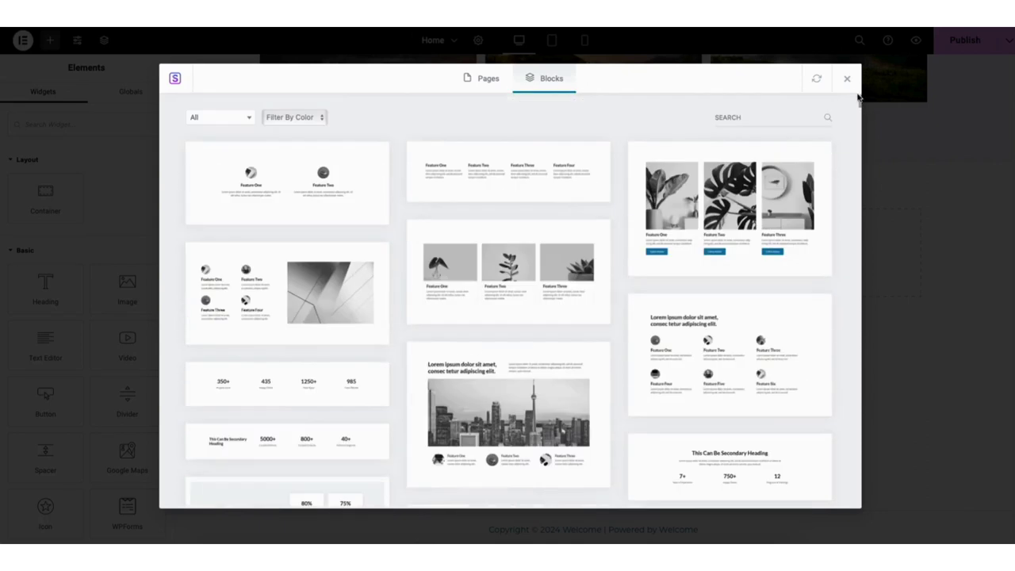
click(229, 119)
mouse_move(252, 164)
mouse_down()
mouse_move(251, 213)
mouse_move(251, 150)
mouse_up()
click(403, 125)
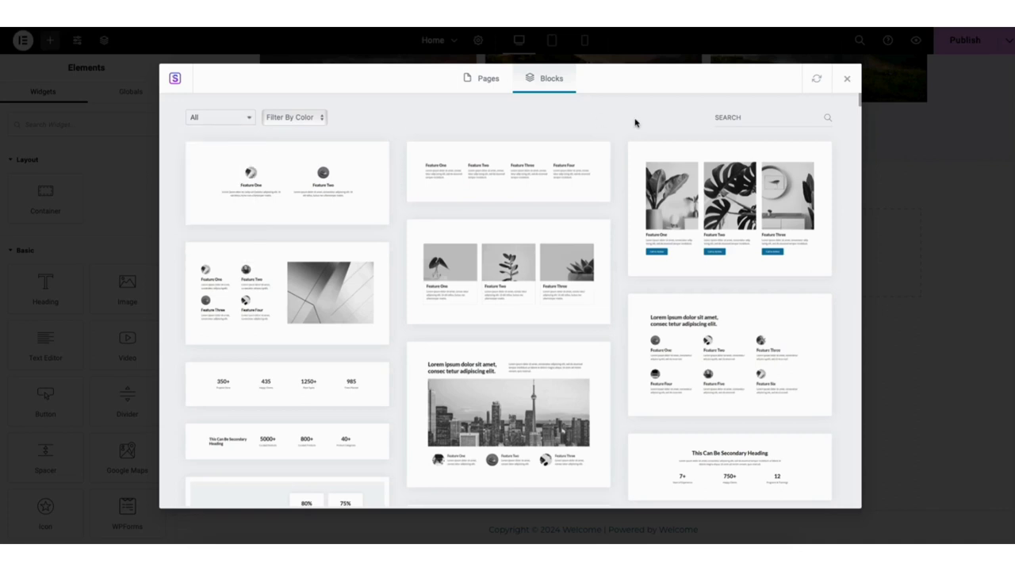
click(729, 118)
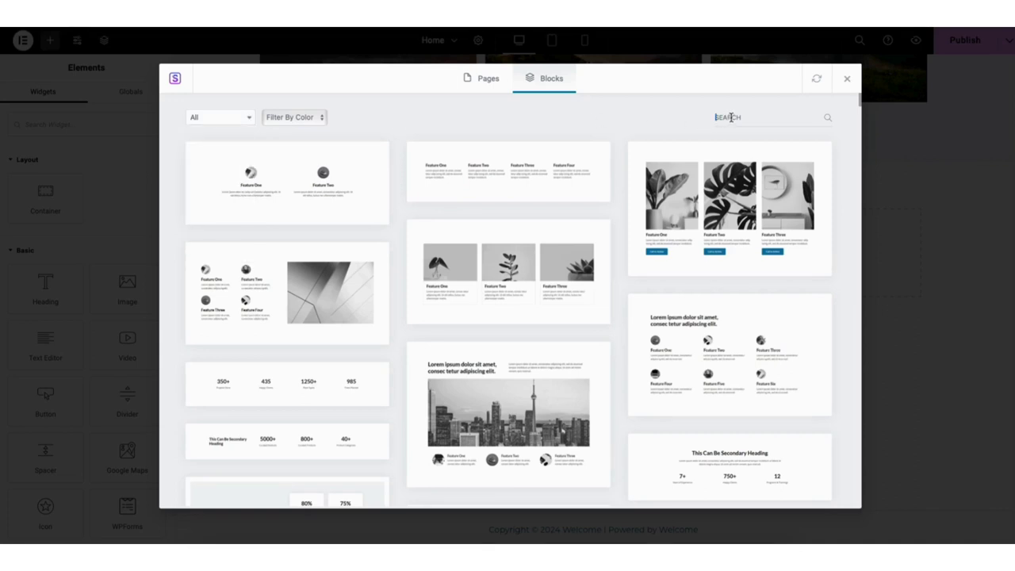
click(467, 274)
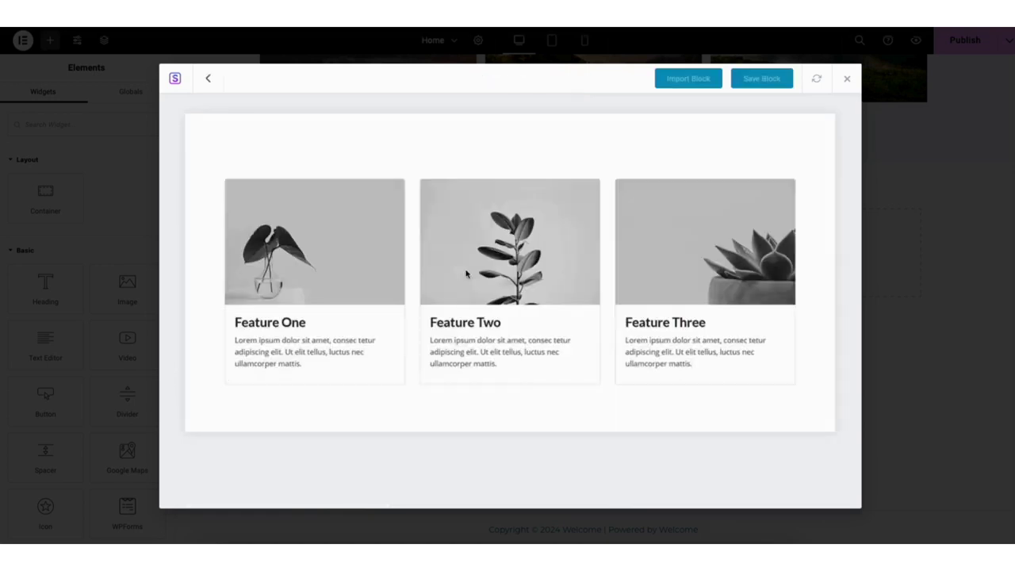
click(680, 80)
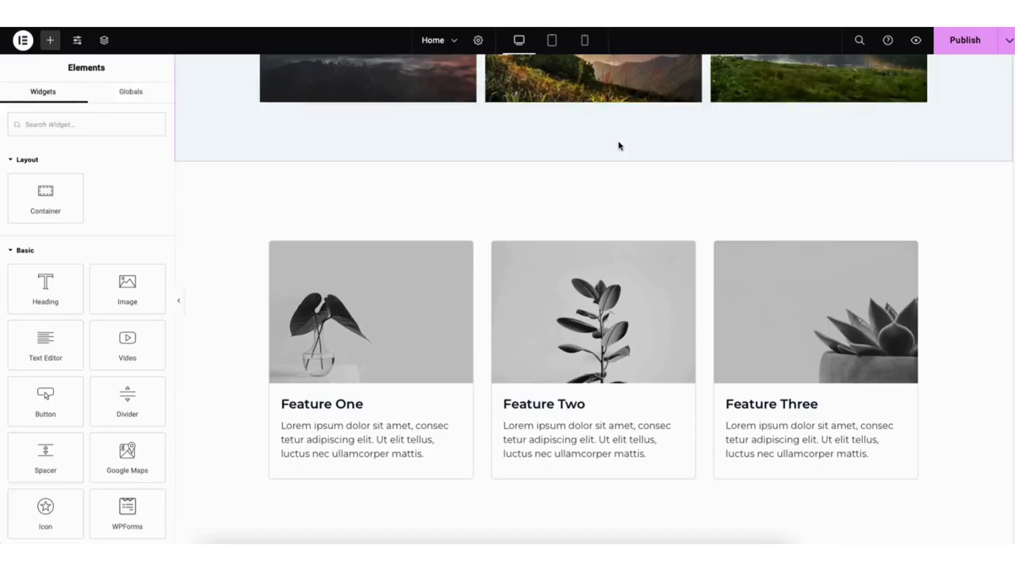
Set the imported features section's classic background to the off-white color #FCFCFC.
right_click(251, 206)
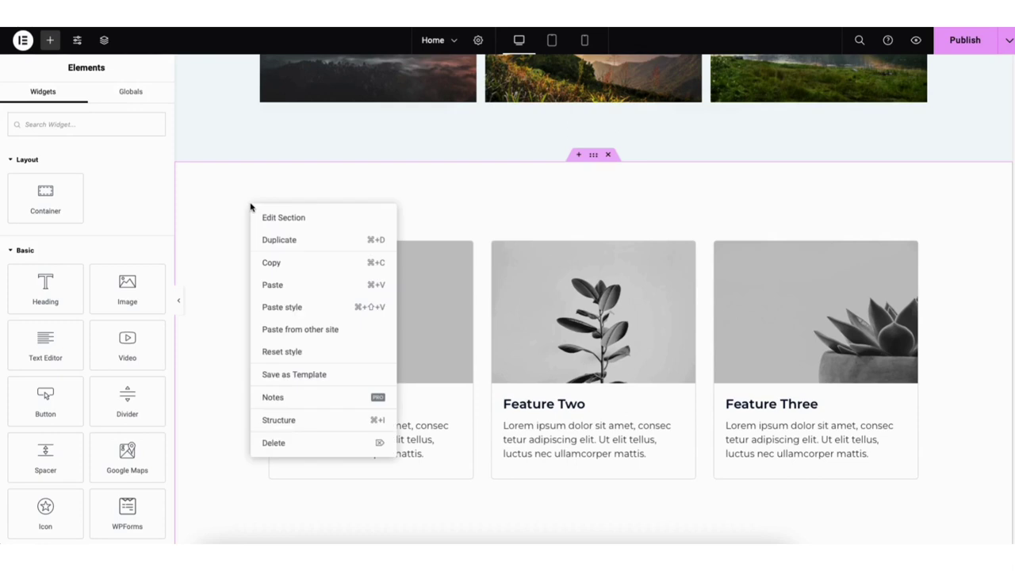
click(293, 218)
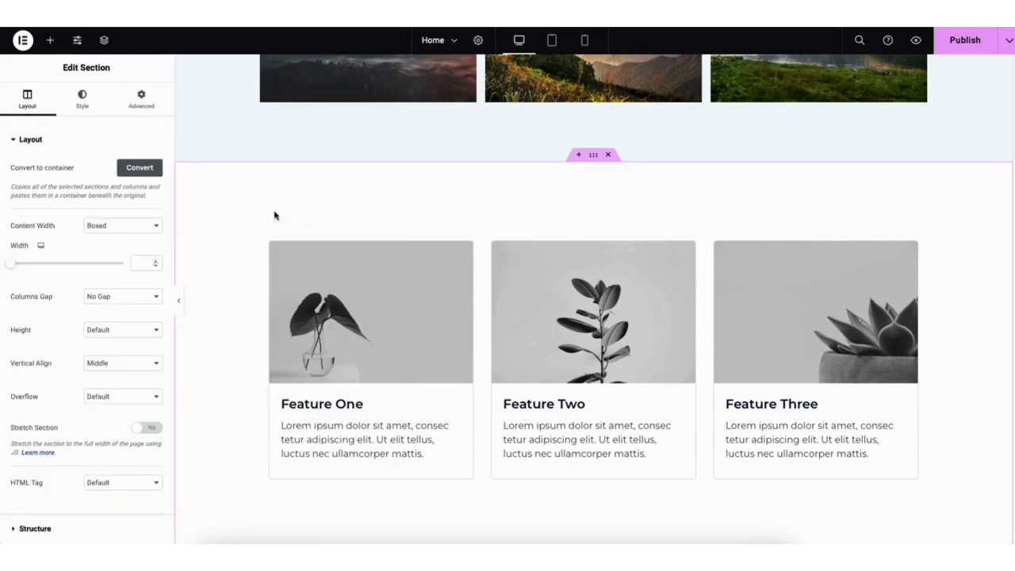
click(82, 100)
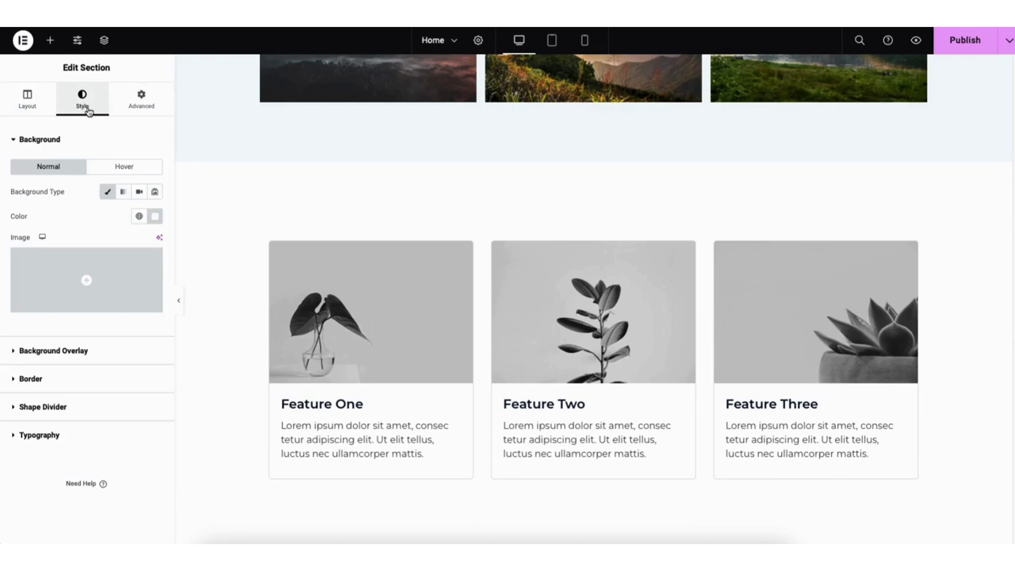
click(109, 194)
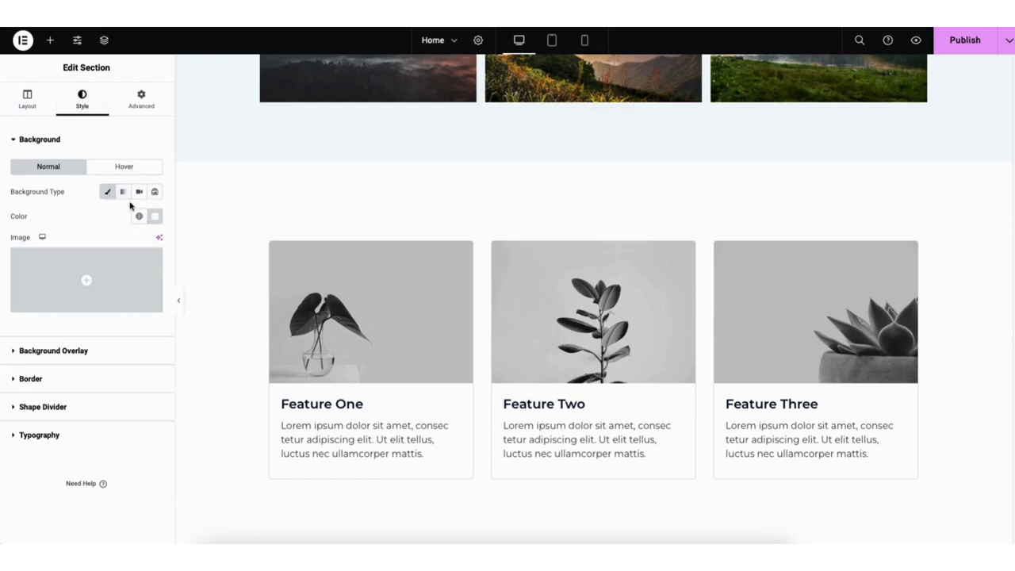
click(155, 216)
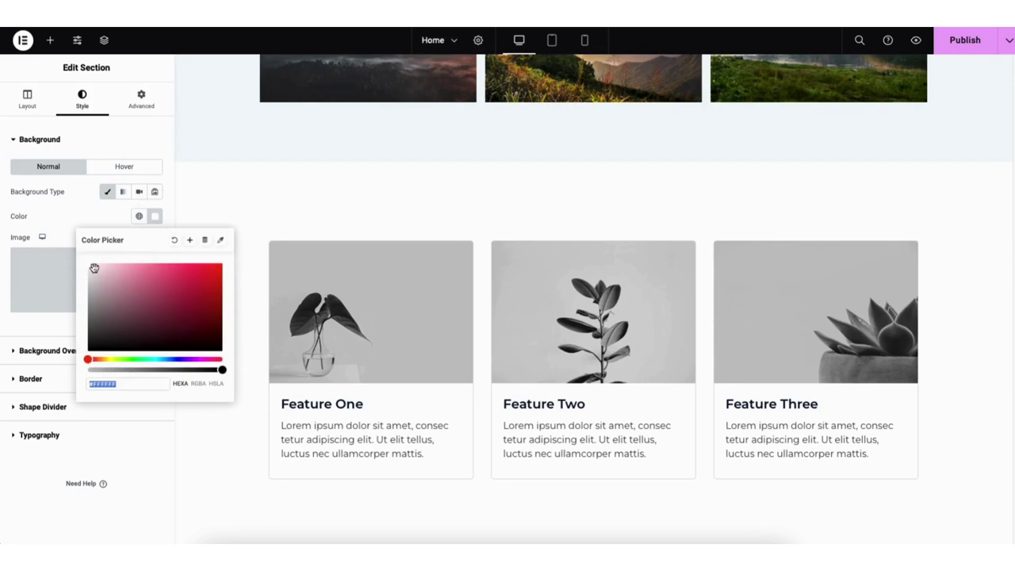
drag(100, 284, 69, 283)
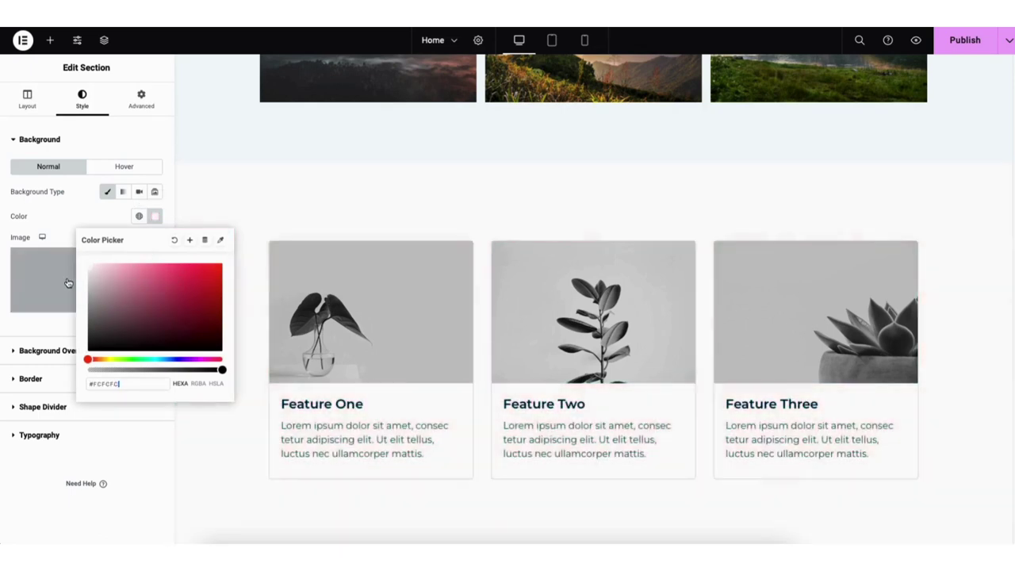
click(48, 326)
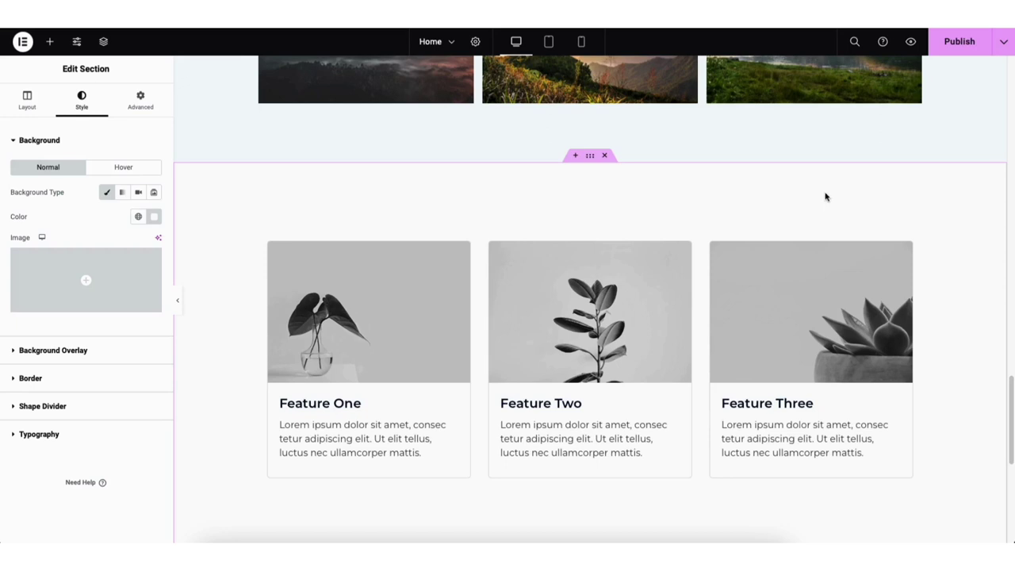
Save the Home page as a draft and preview the site, viewing the Contact page's message form.
click(1004, 46)
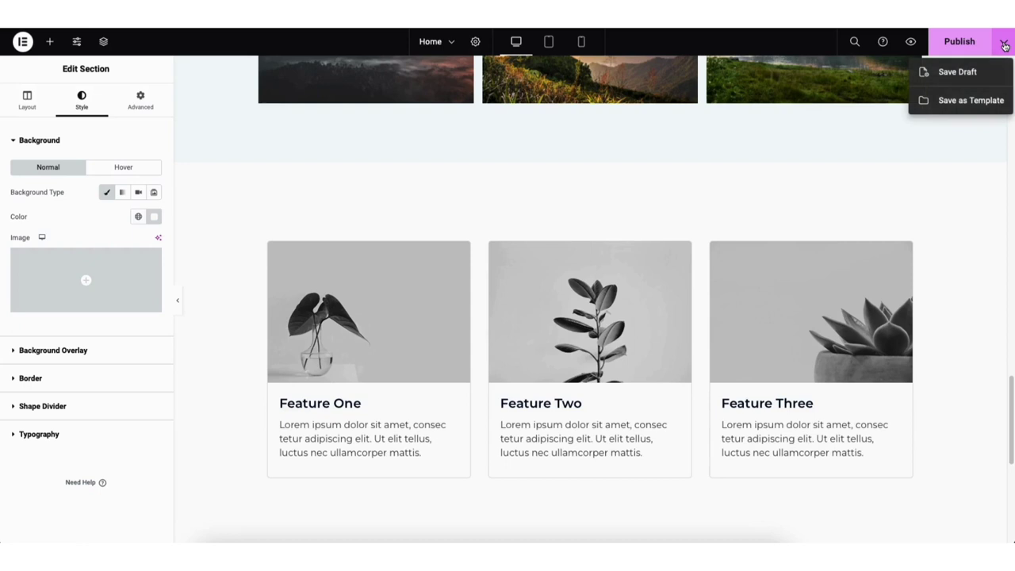
click(958, 72)
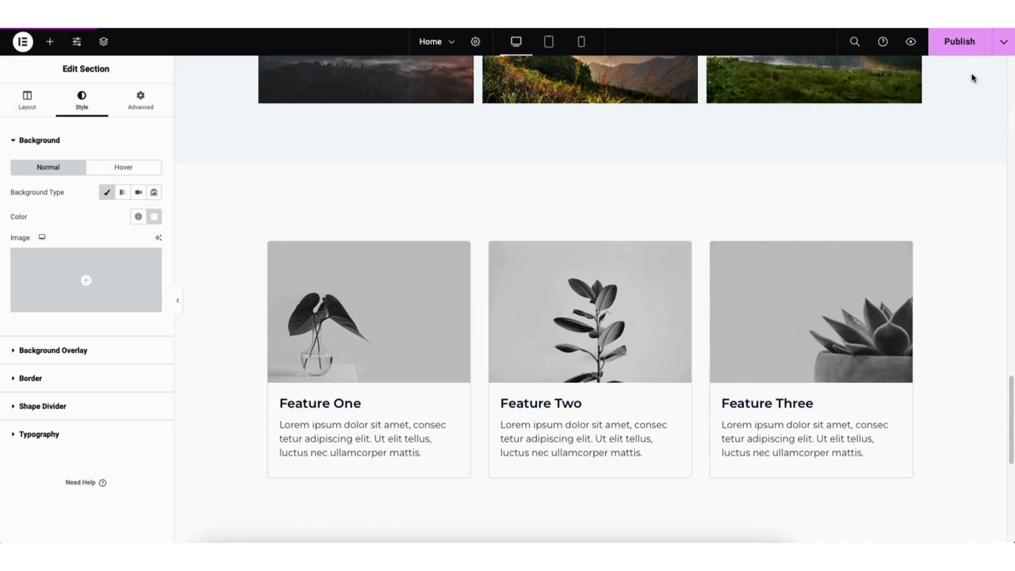
click(910, 43)
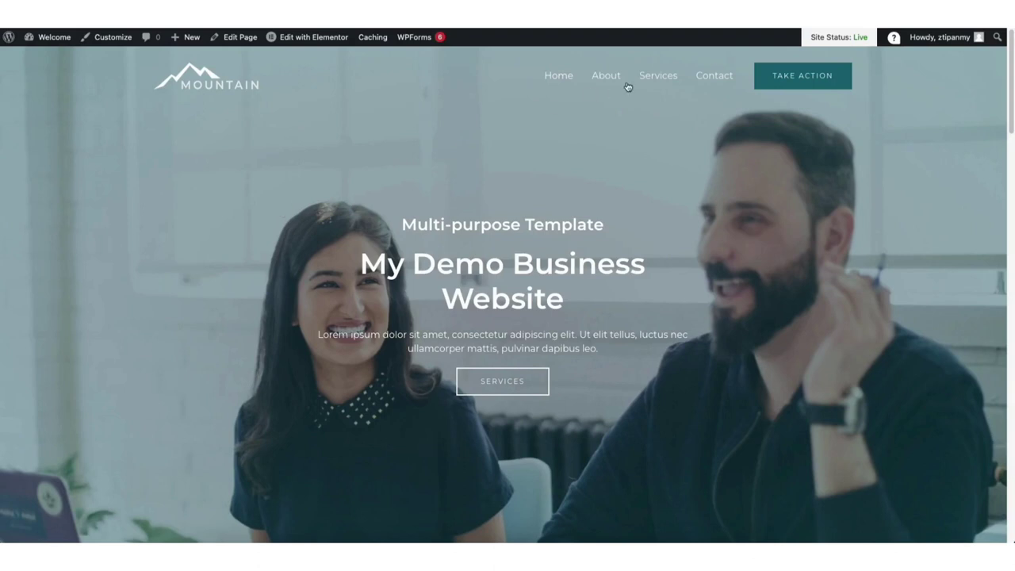
click(713, 77)
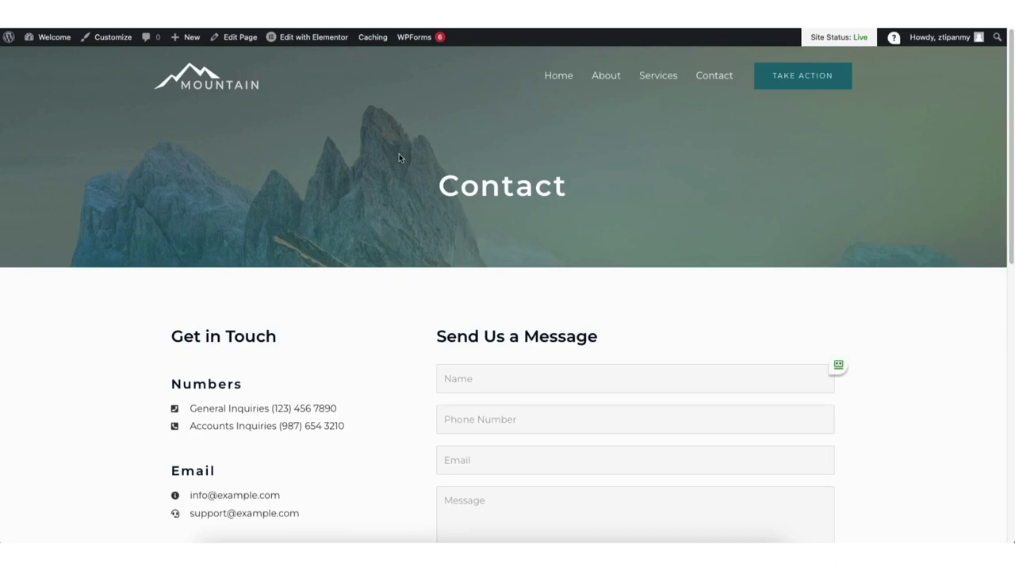
scroll(507, 317, down, 3)
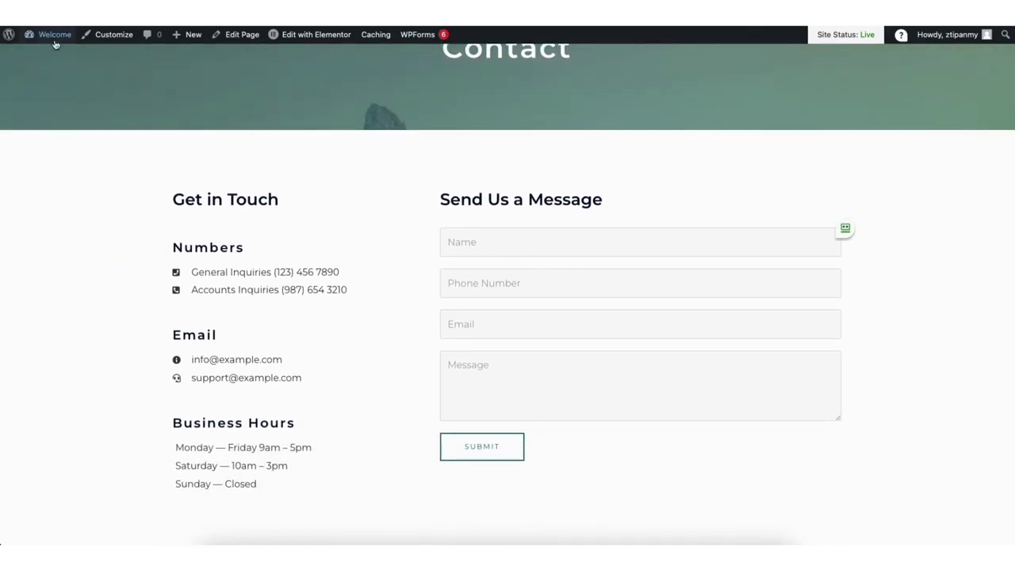
Go to the WordPress dashboard and open the existing Contact Form for editing in WPForms.
mouse_move(53, 39)
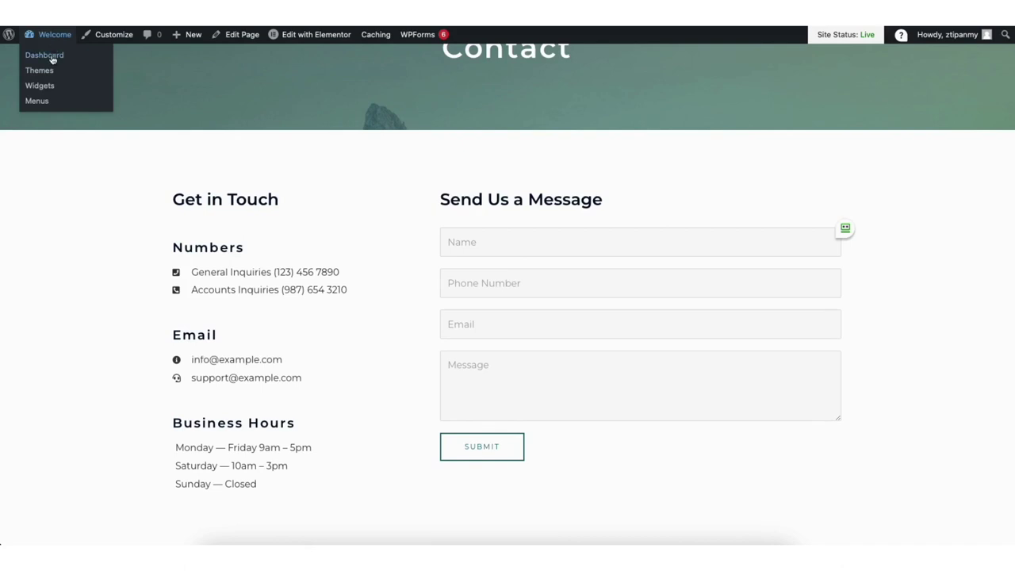
click(44, 55)
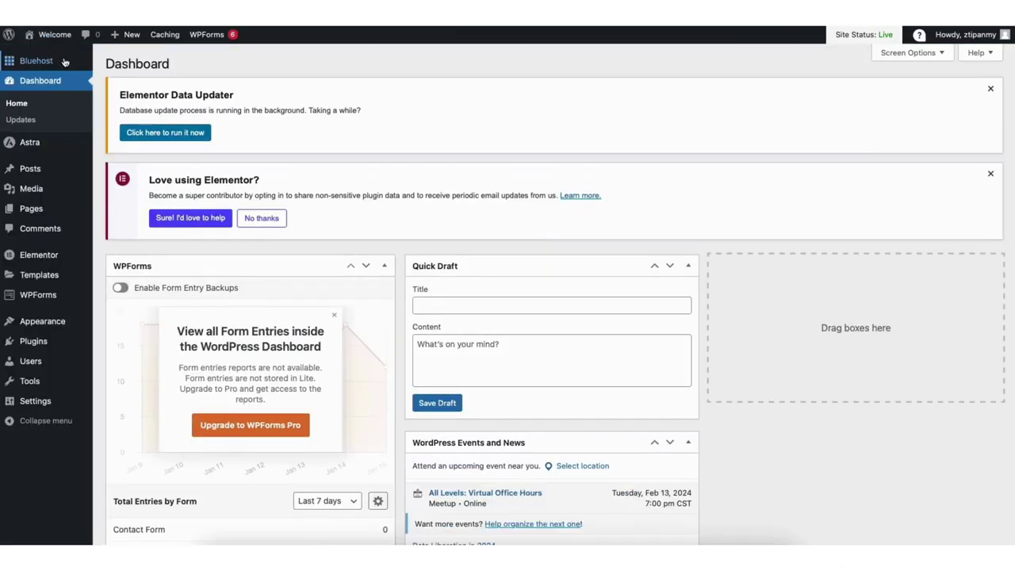
mouse_move(35, 300)
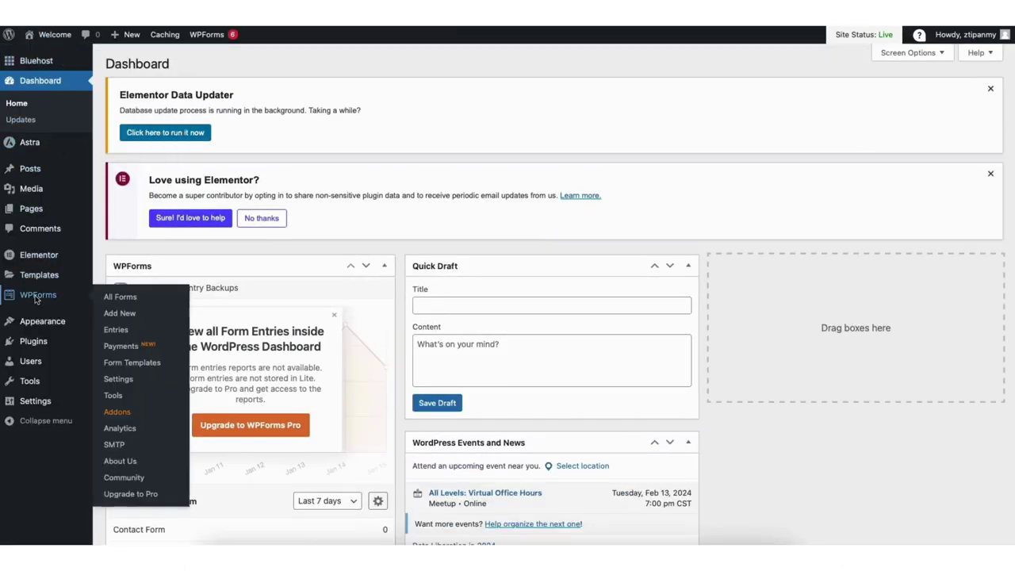
click(37, 298)
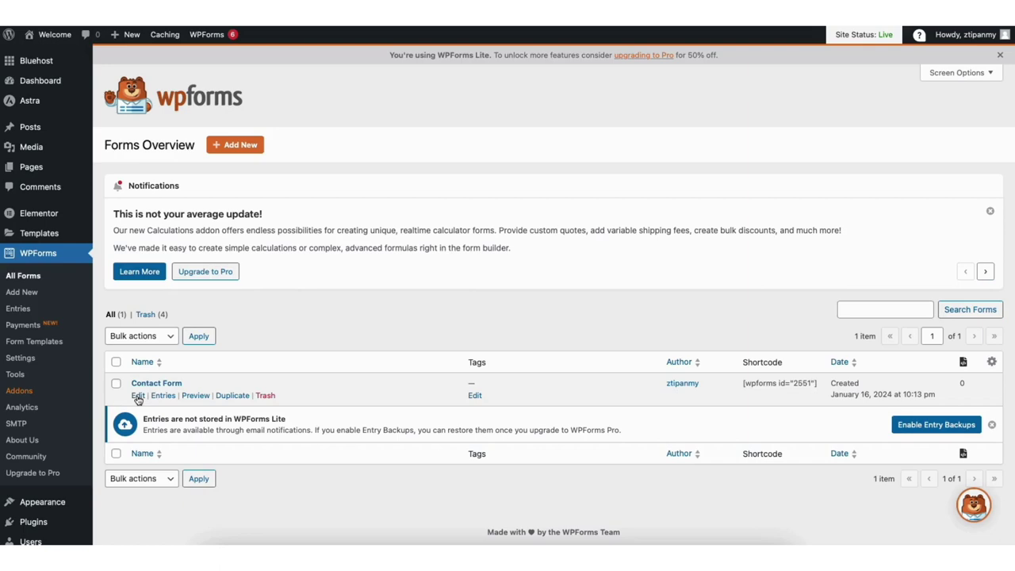
click(138, 396)
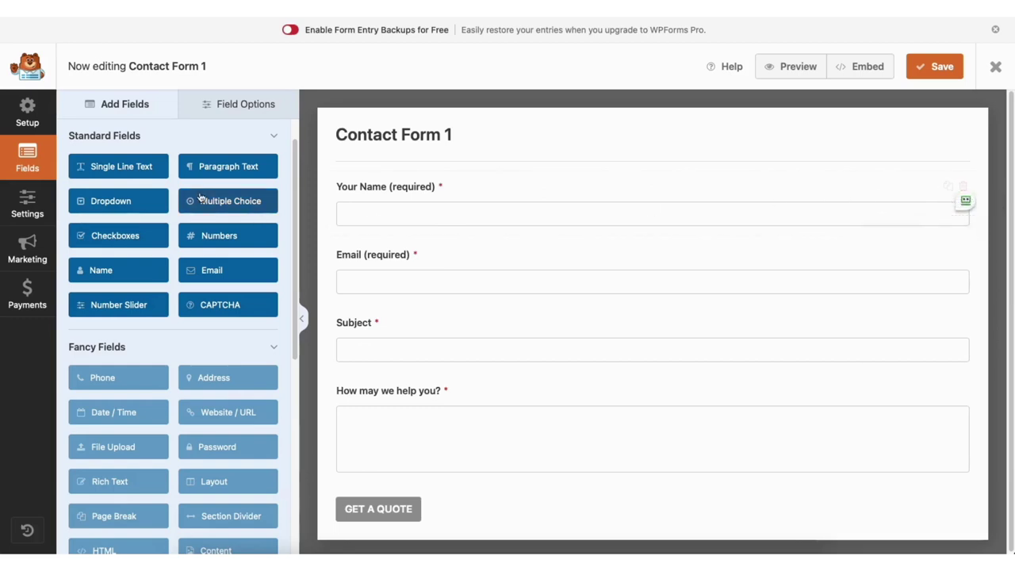
Add a Single Line Text field between the Your Name and Email fields of the contact form.
mouse_move(374, 186)
mouse_down()
mouse_move(378, 256)
mouse_move(377, 190)
mouse_up()
drag(131, 168, 394, 244)
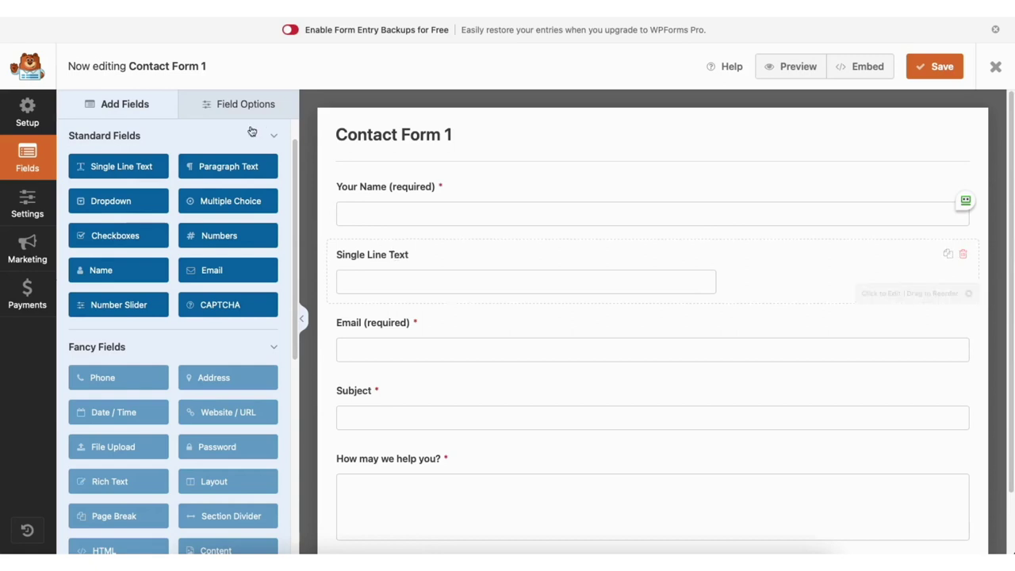
Review the Your Name field's general and advanced options, including its label, required state and field size.
click(237, 104)
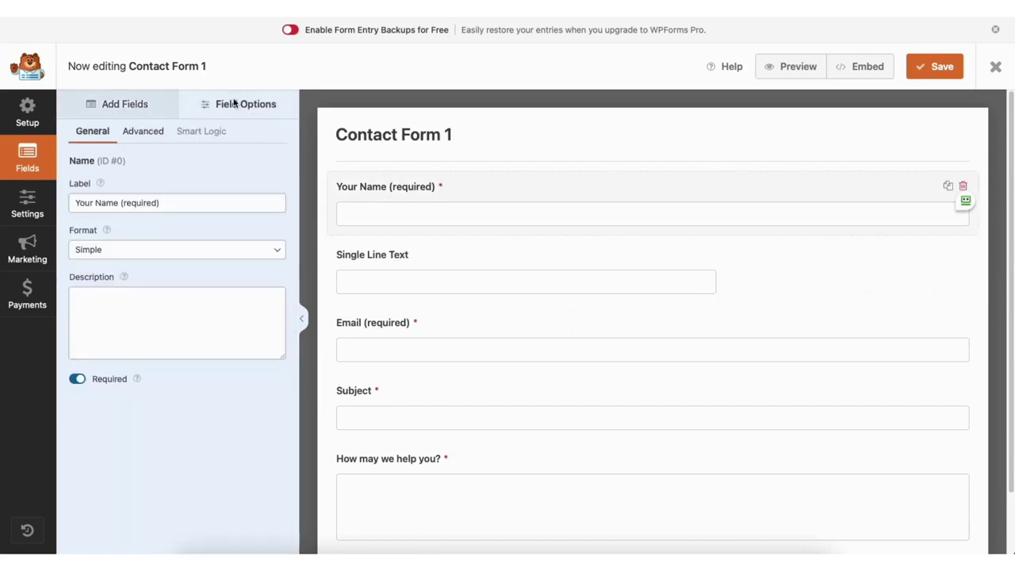
click(156, 203)
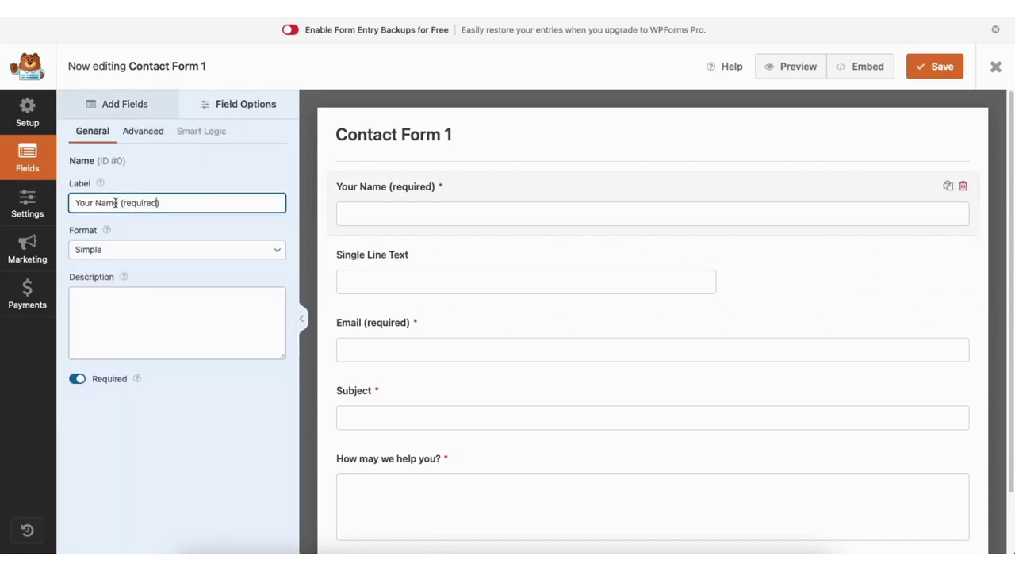
click(77, 380)
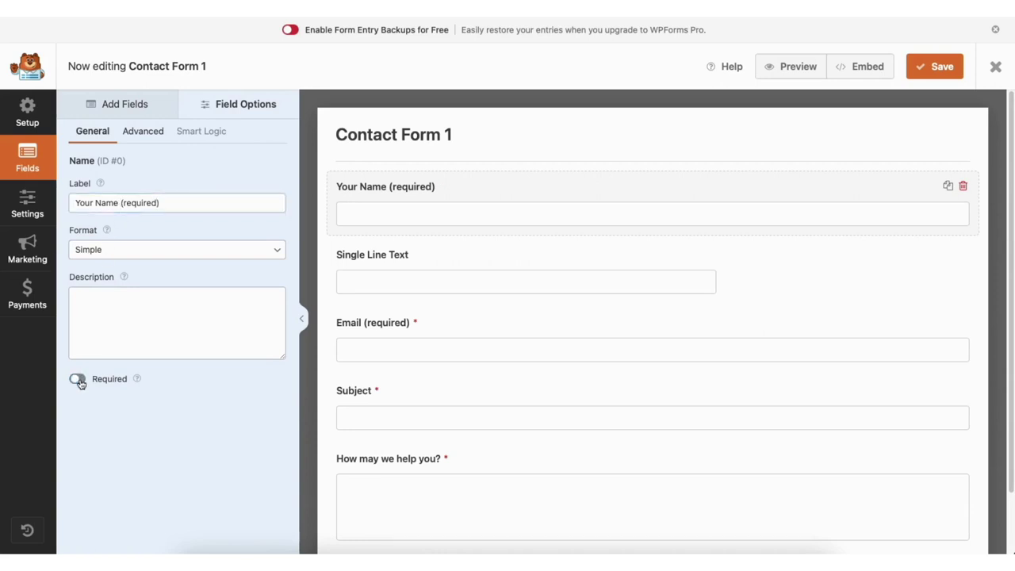
click(78, 381)
click(157, 135)
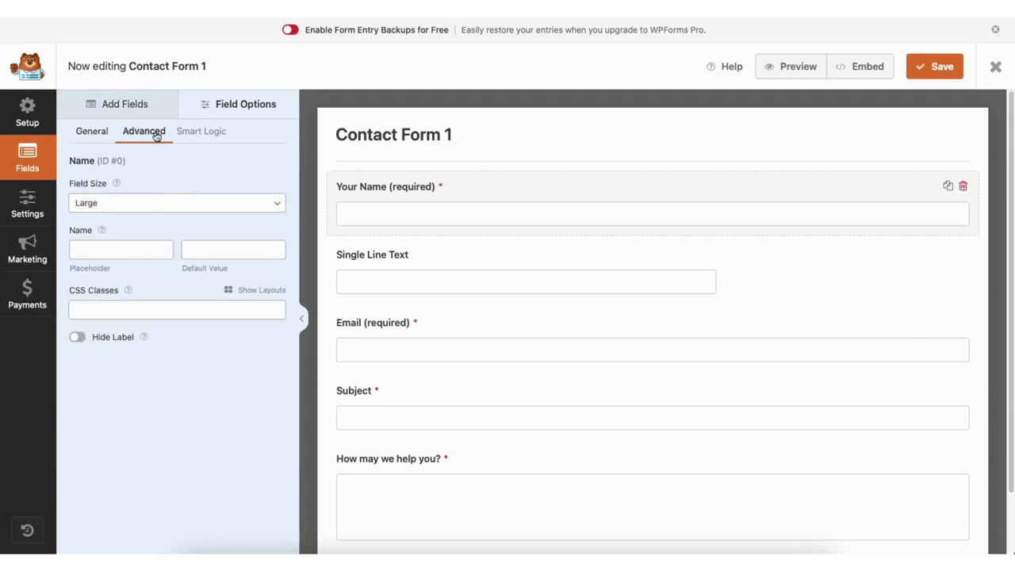
click(141, 204)
click(140, 199)
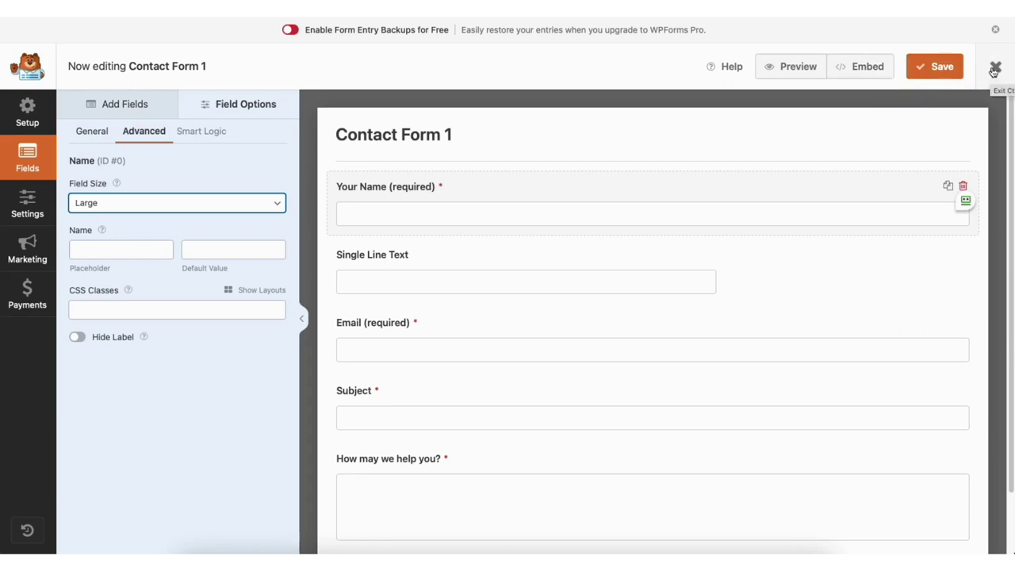
Review the form's general, spam protection, notification and confirmation settings.
click(30, 204)
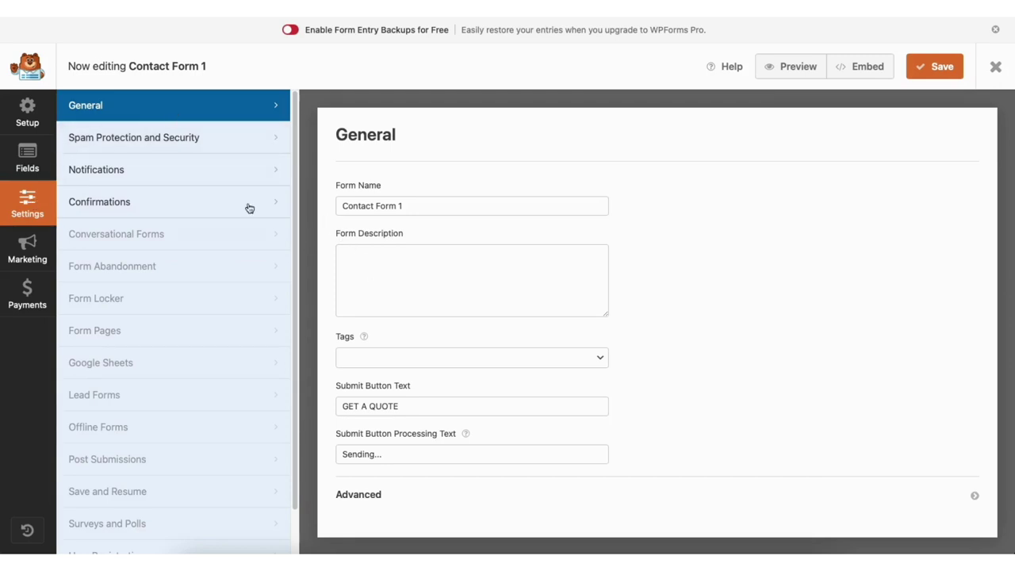
click(213, 141)
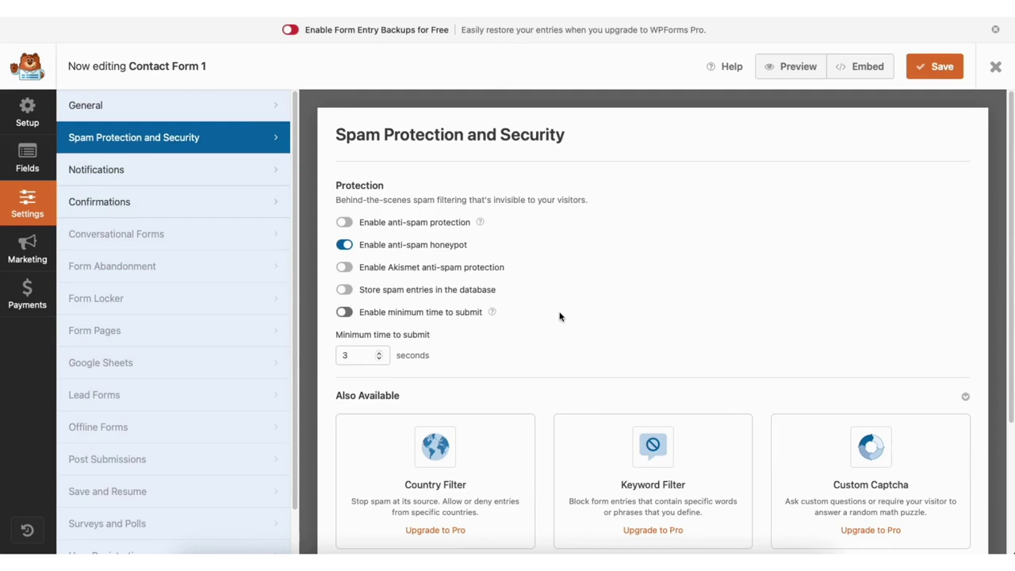
click(192, 173)
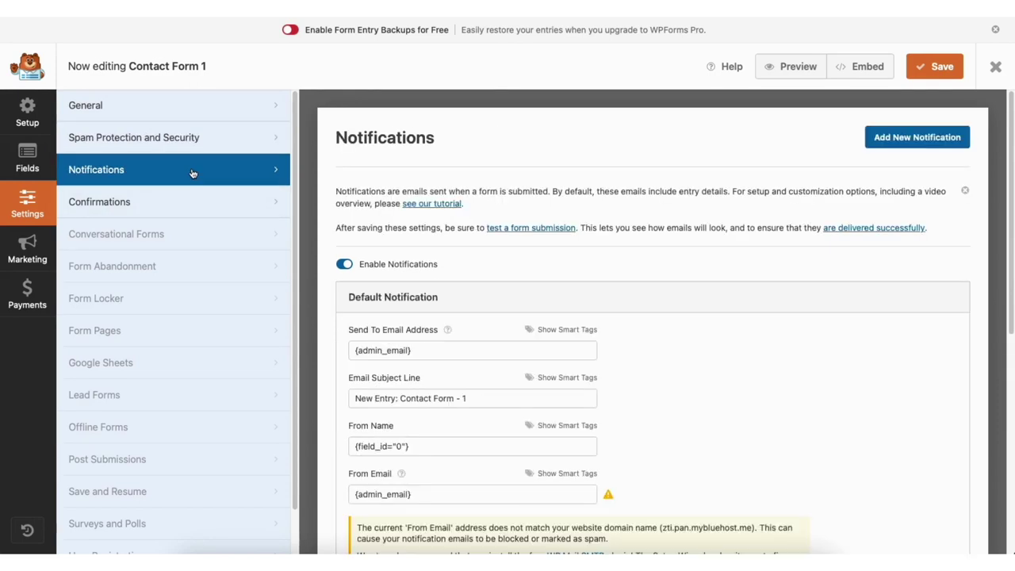
drag(1007, 176, 1005, 285)
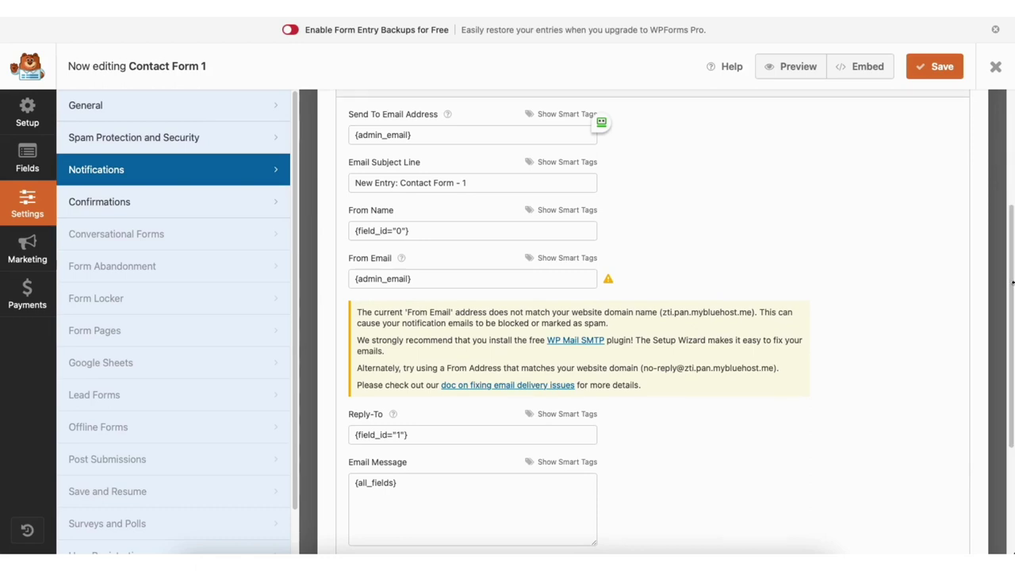
click(197, 202)
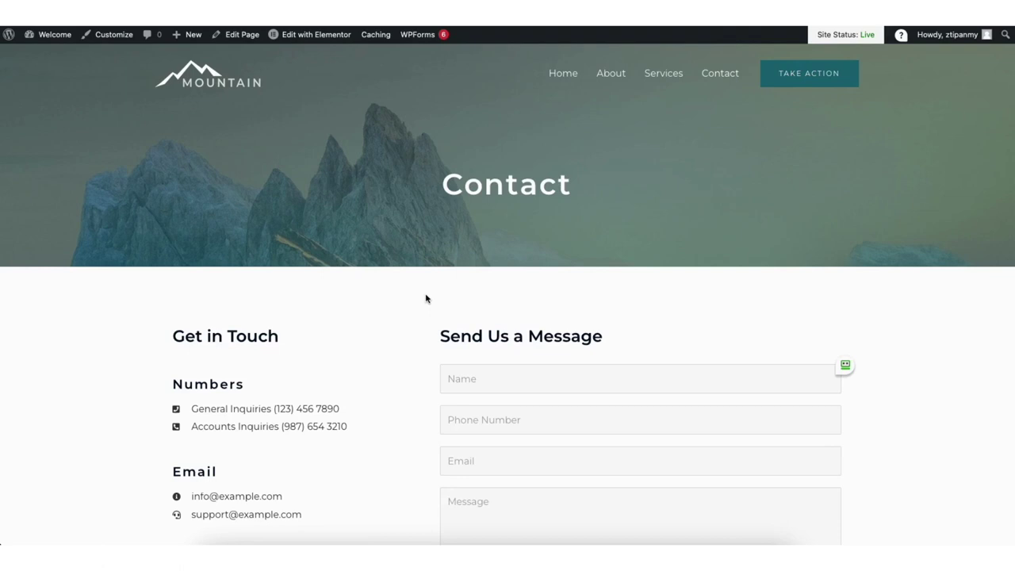
Open the Contact page in Elementor and open the Google Maps widget below the message form for editing.
mouse_move(317, 38)
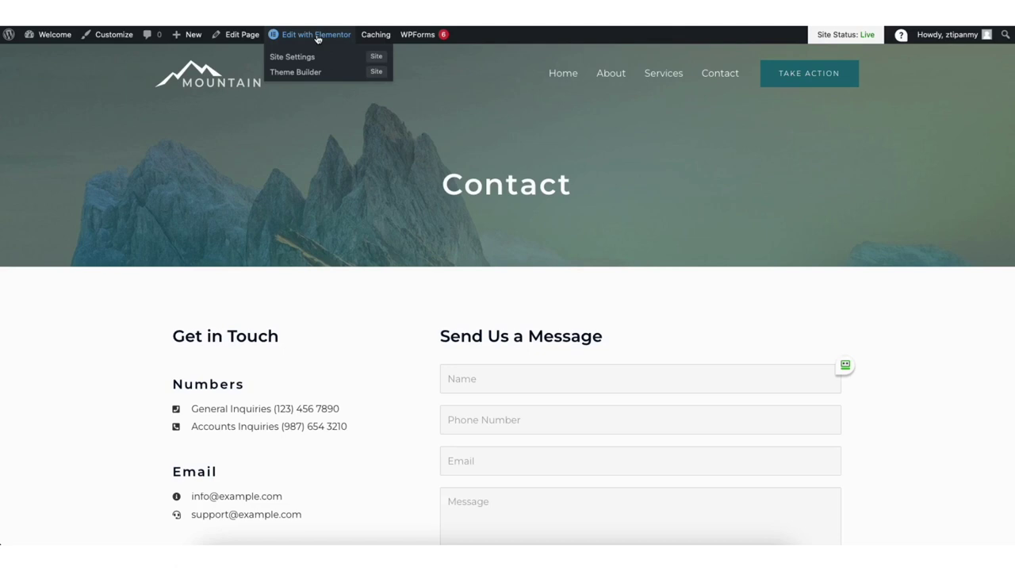
click(317, 35)
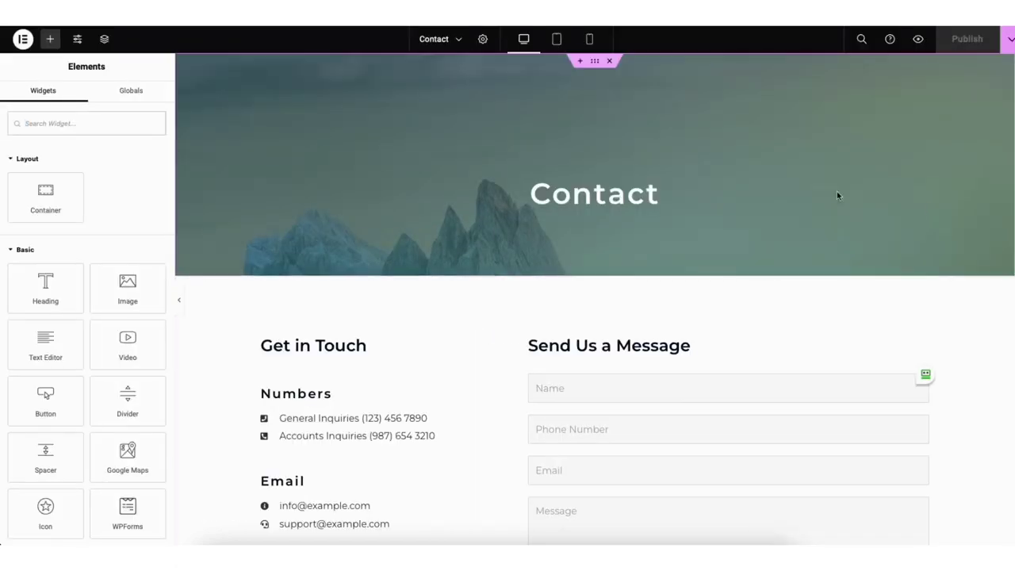
scroll(533, 274, down, 3)
scroll(1011, 269, down, 3)
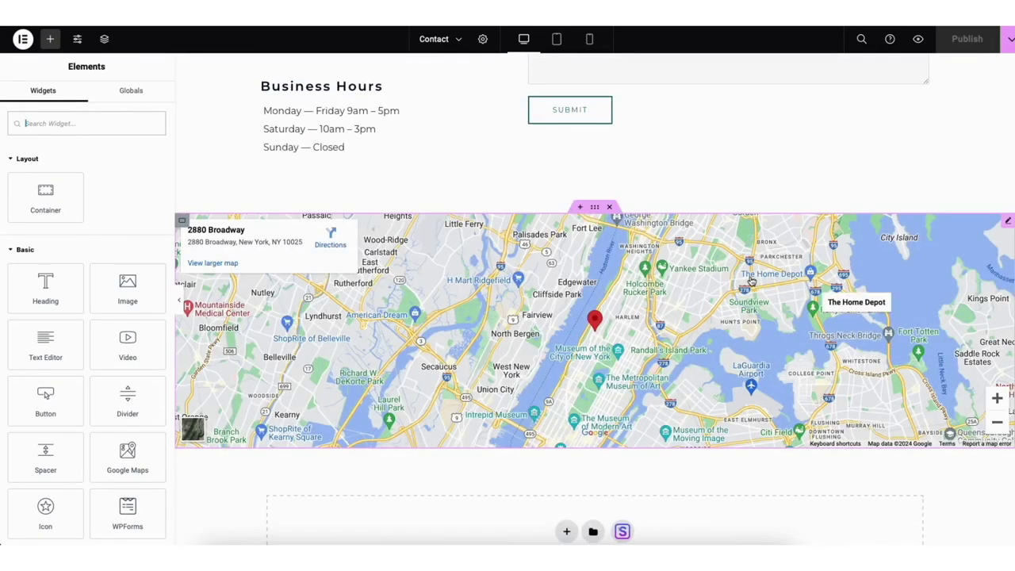
click(1007, 223)
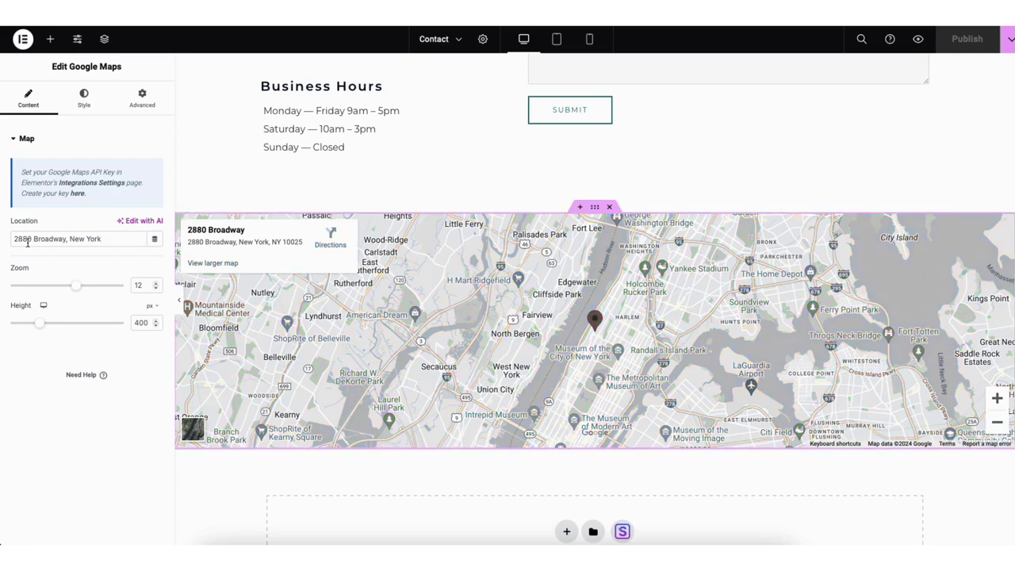
Set the map widget's zoom to 8 and its height to 422 px.
drag(13, 239, 109, 238)
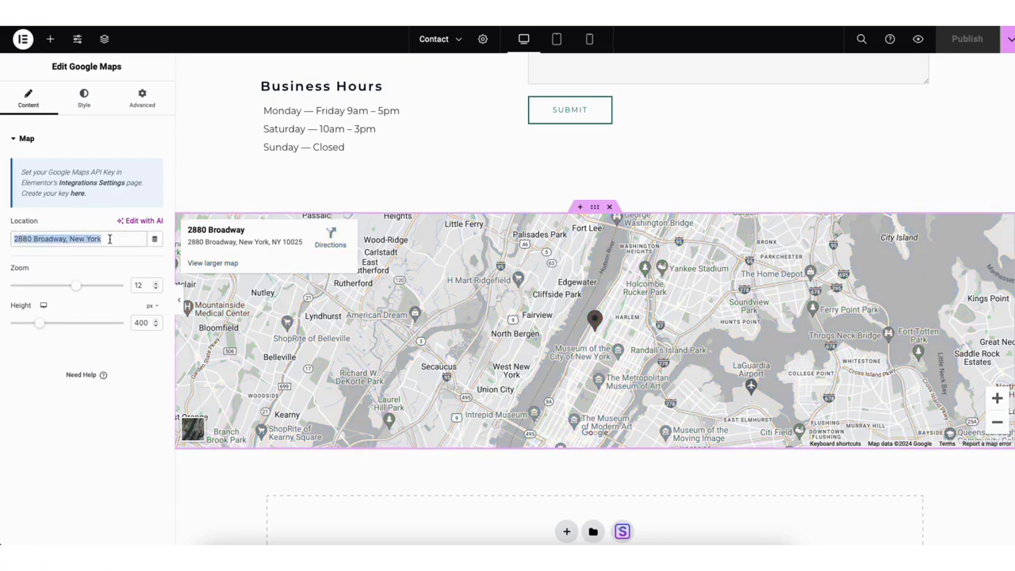
click(102, 260)
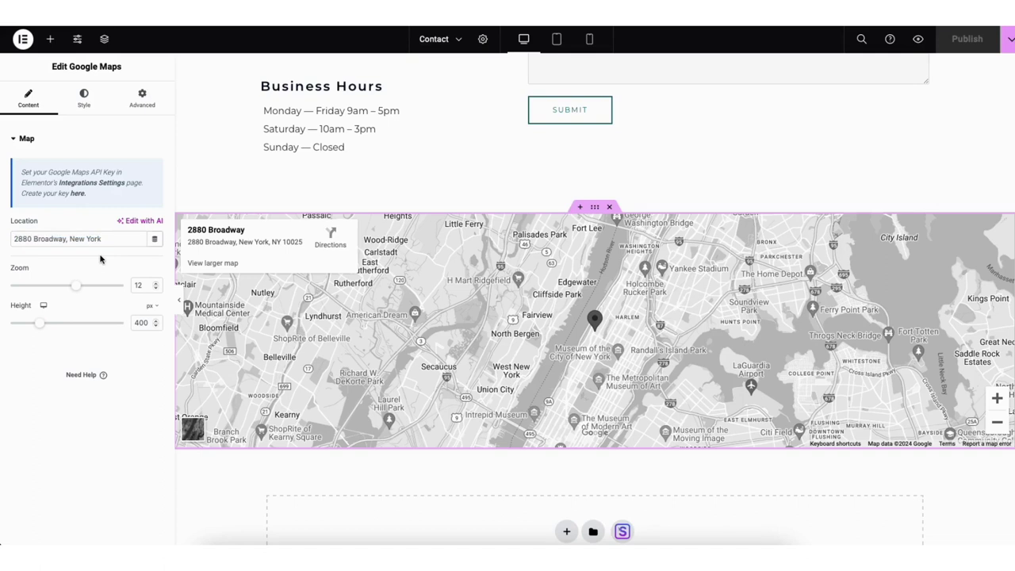
drag(73, 289, 54, 288)
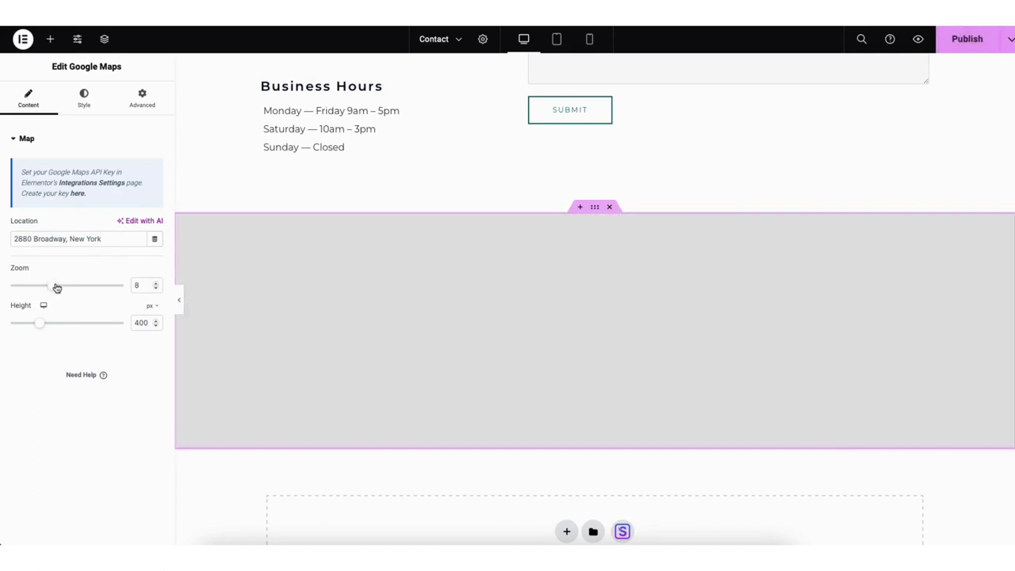
mouse_move(41, 324)
mouse_down()
mouse_move(57, 330)
mouse_move(42, 324)
mouse_up()
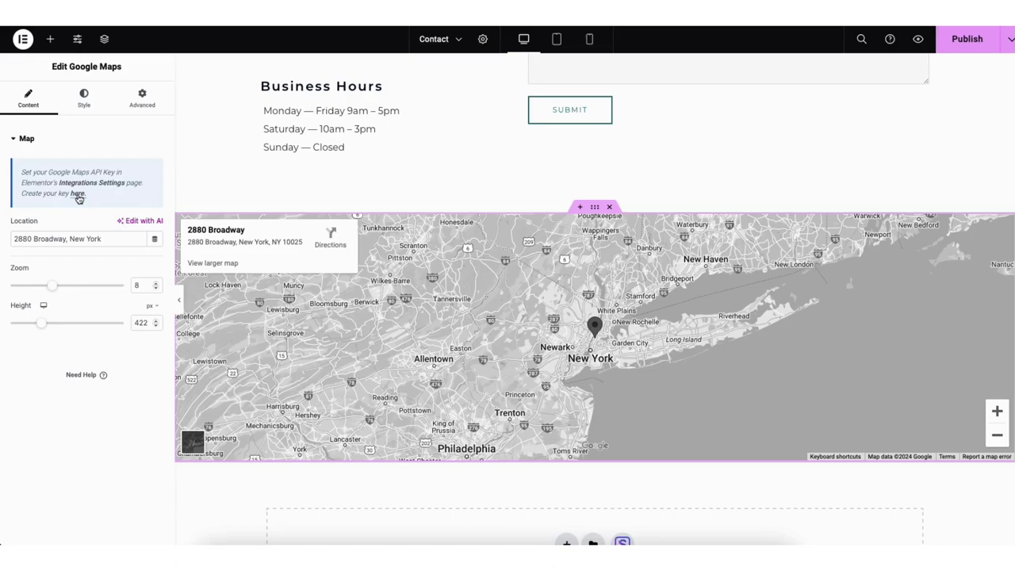
Follow the map's API key guide to set up a Google Cloud project named Demo1, and open Elementor's Integrations Settings.
click(77, 195)
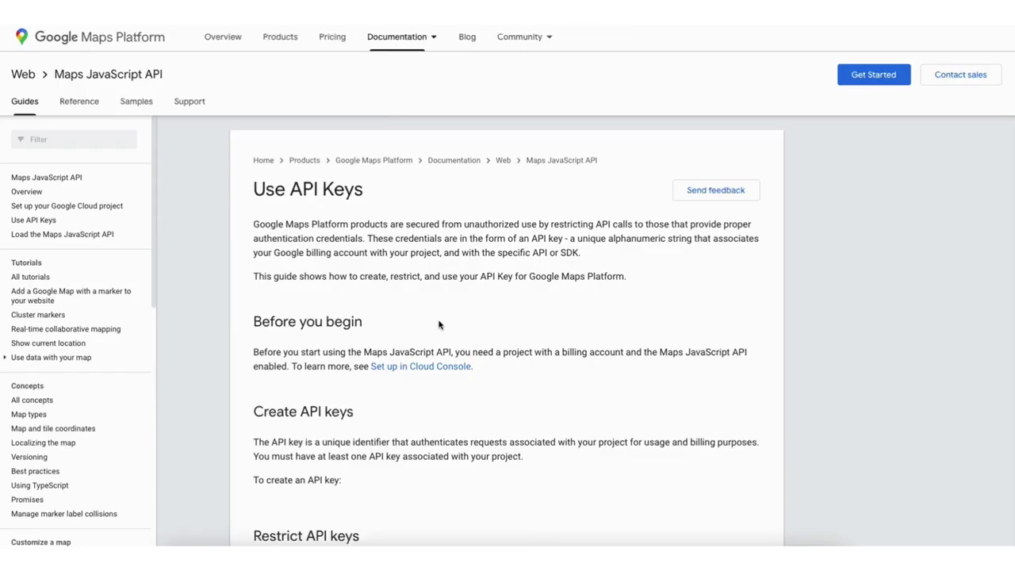
scroll(438, 324, down, 5)
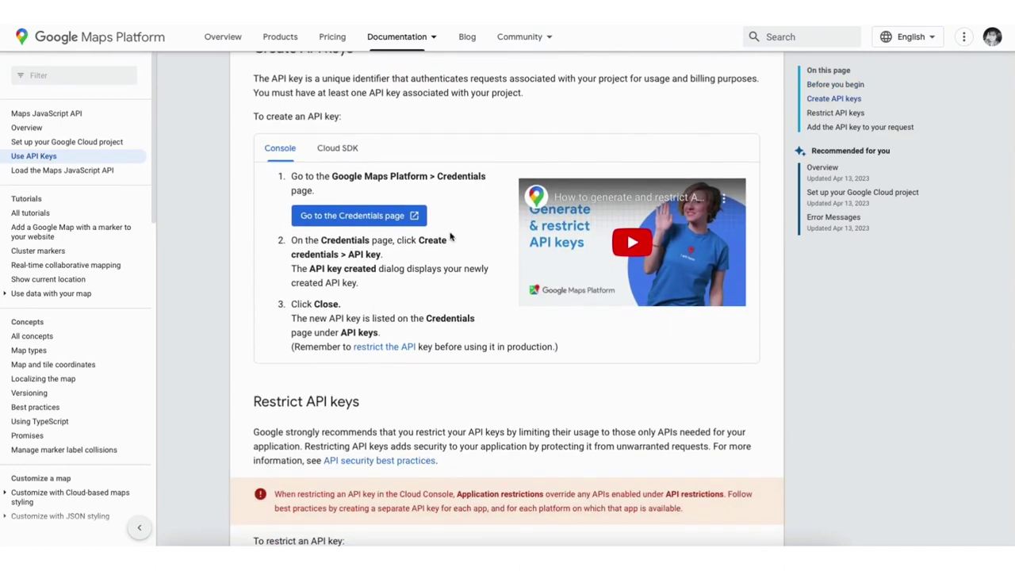
click(337, 217)
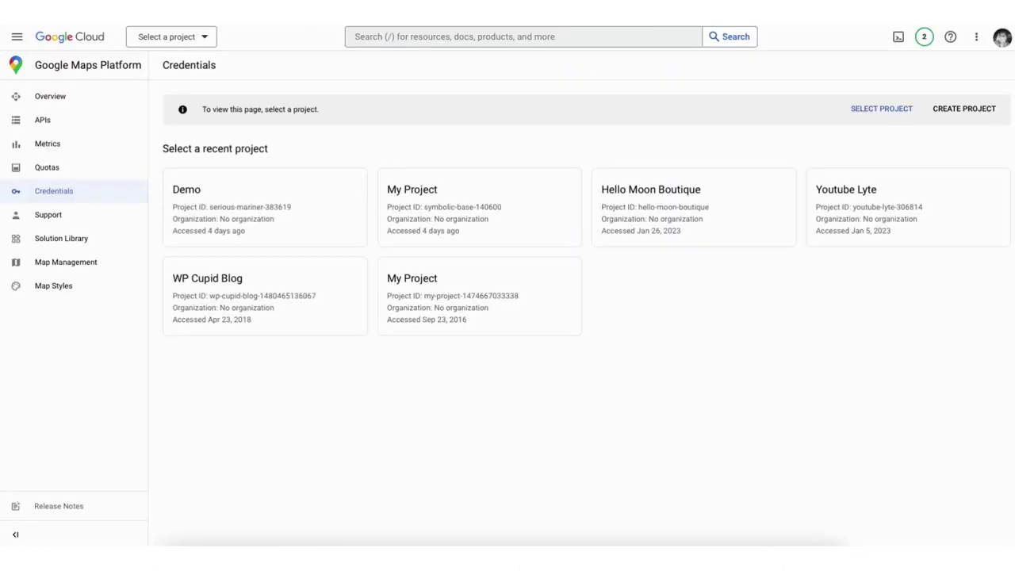
click(964, 109)
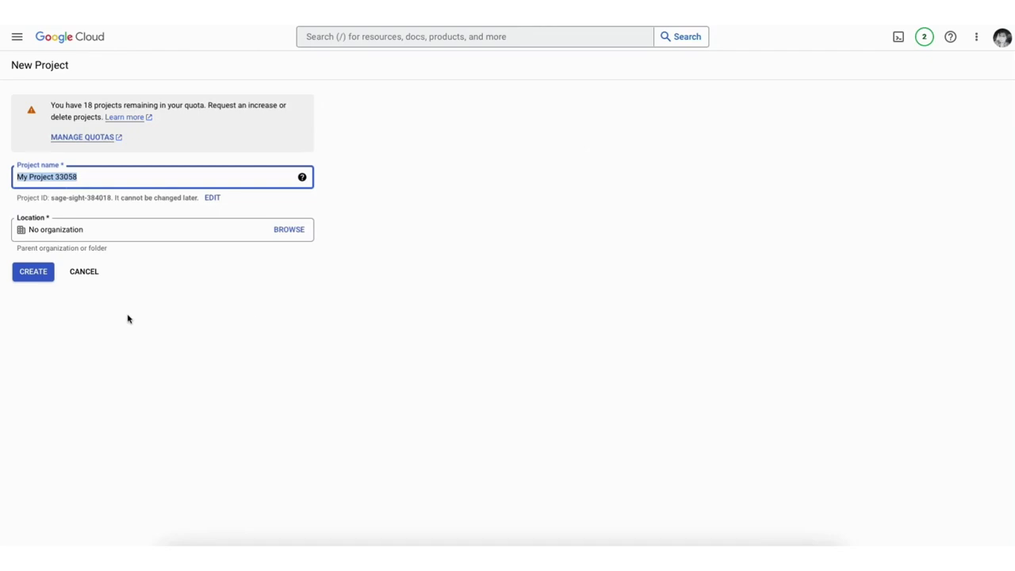
text(Demo1)
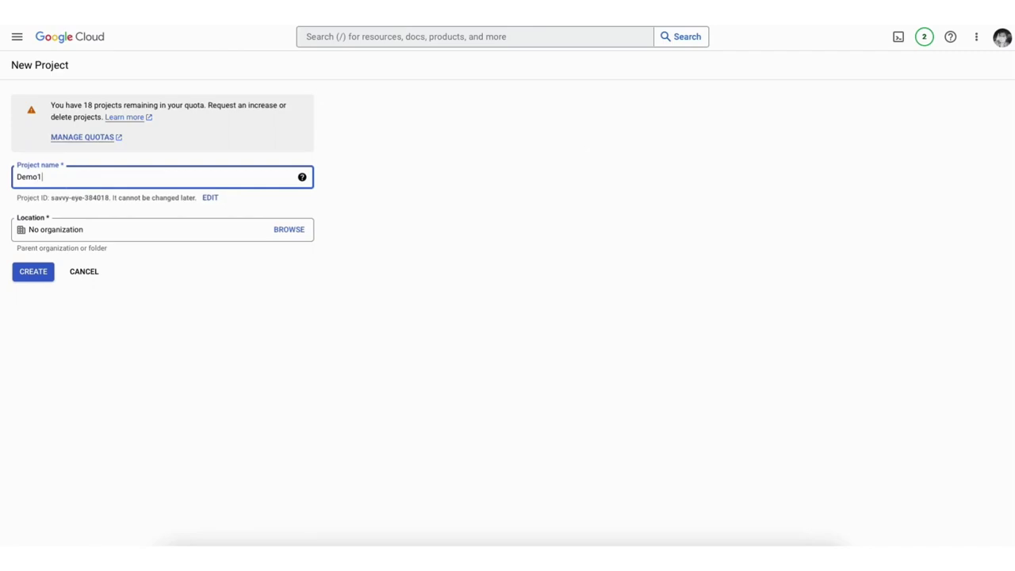
click(122, 230)
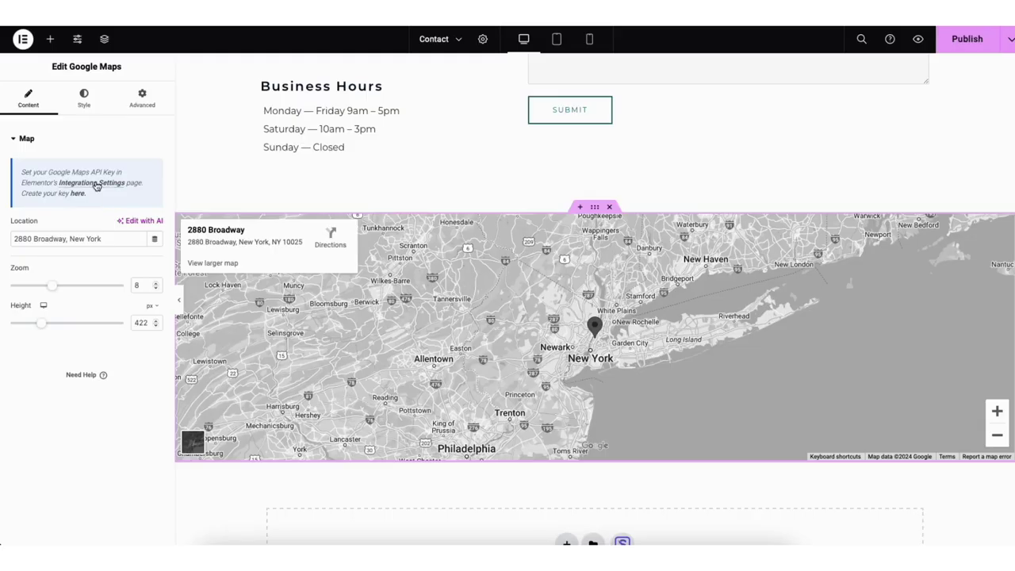
click(96, 185)
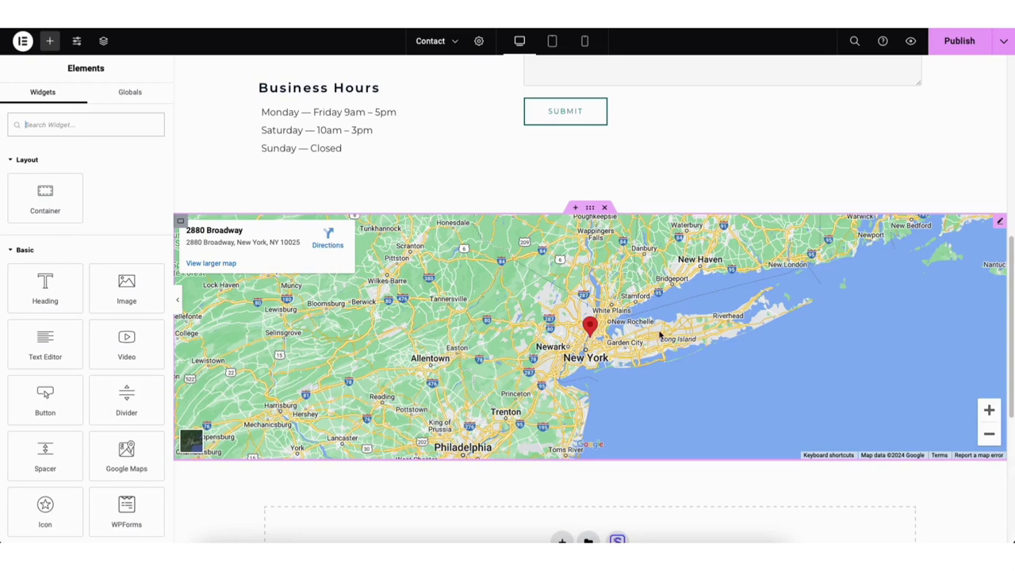
Return to the start of the Contact page and check the available options for publishing or saving it.
drag(1010, 336, 1011, 159)
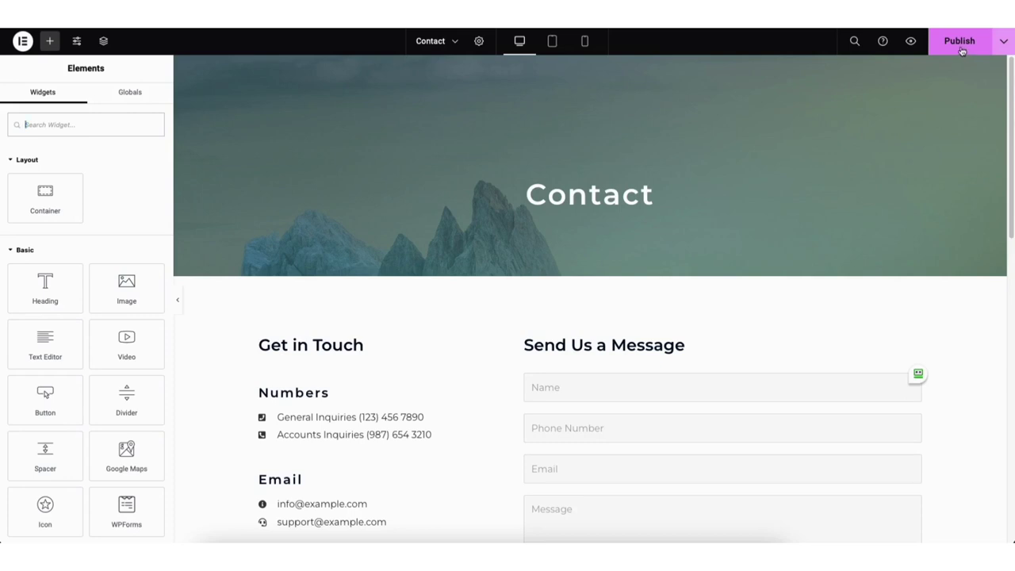
click(1003, 48)
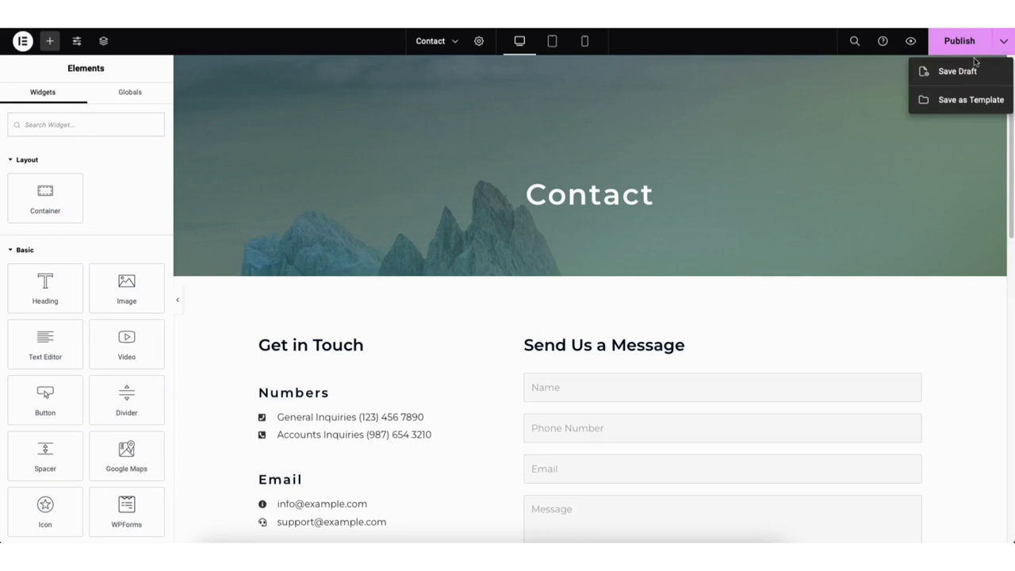
click(945, 123)
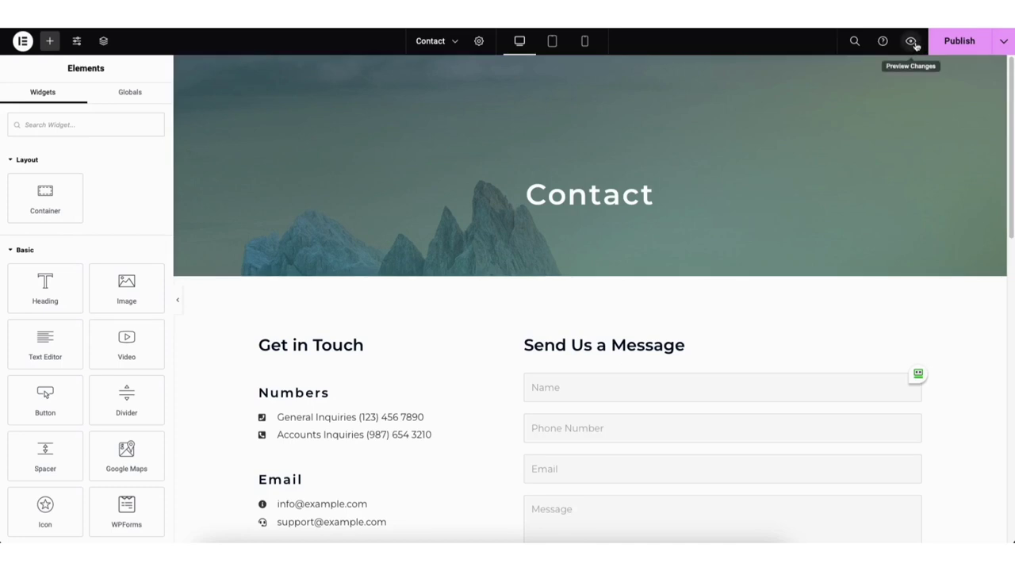
Preview the Contact page in the tablet and mobile portrait layouts and return to the desktop layout.
click(553, 44)
mouse_move(821, 87)
mouse_down()
mouse_move(822, 185)
mouse_move(819, 74)
mouse_up()
click(584, 40)
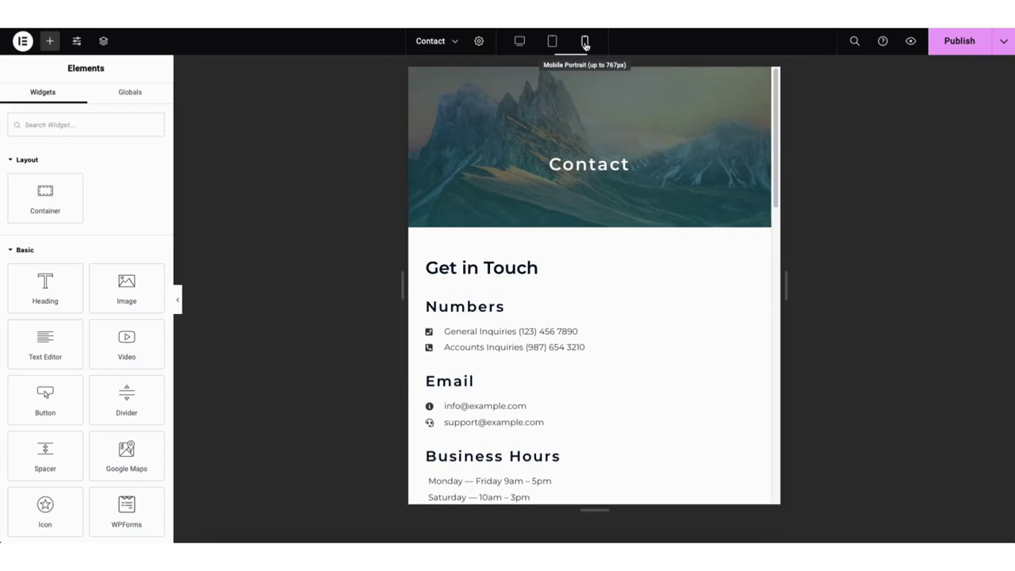
drag(695, 118, 696, 75)
click(519, 40)
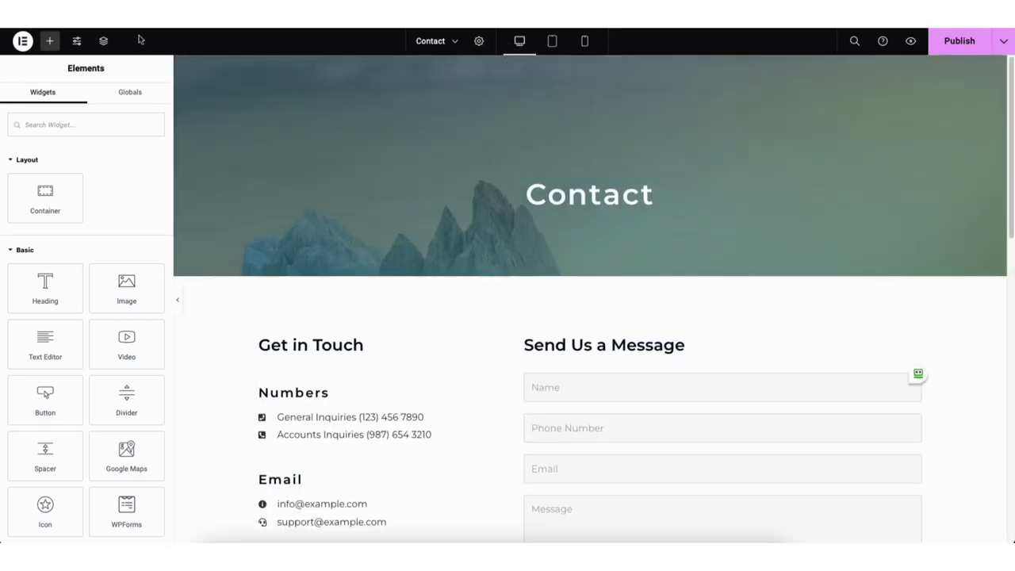
View the site settings, and examine the Contact page's action history and saved revisions.
click(77, 43)
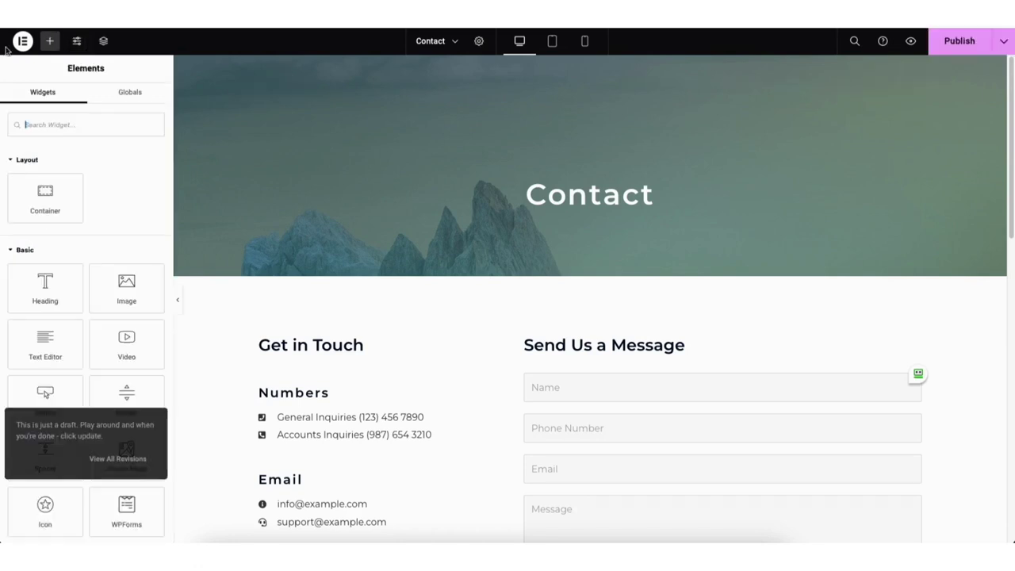
click(22, 41)
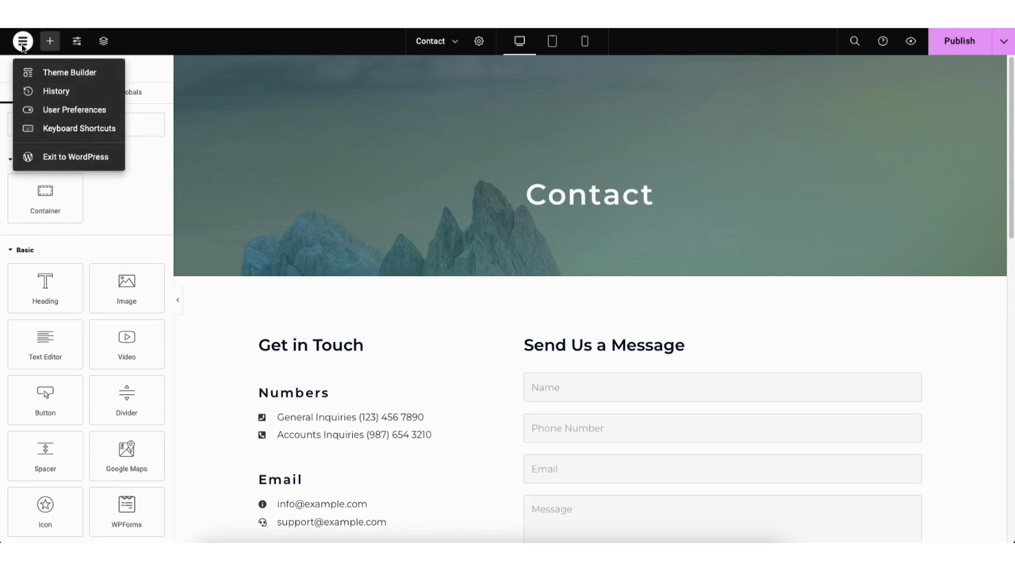
click(56, 91)
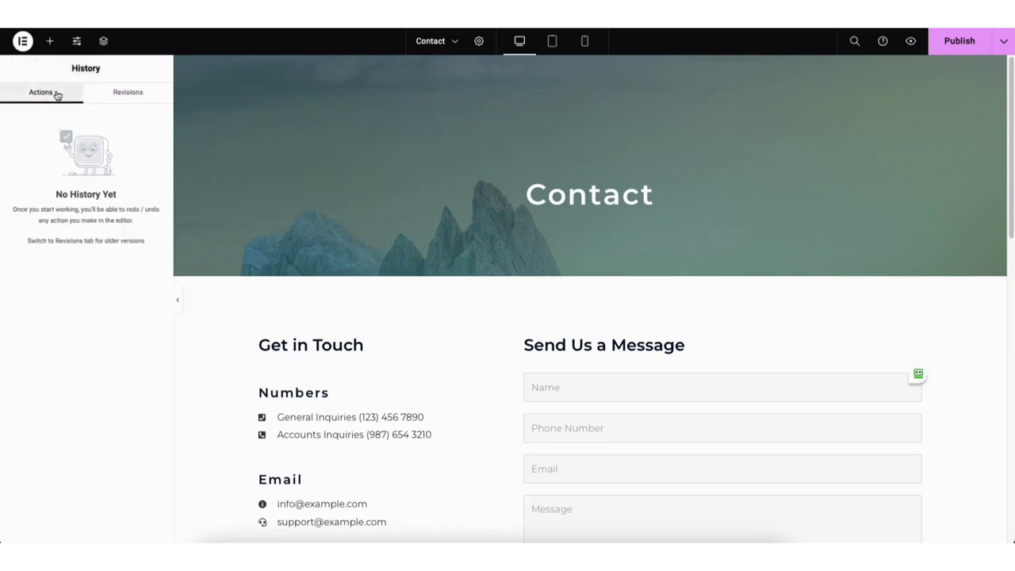
click(129, 95)
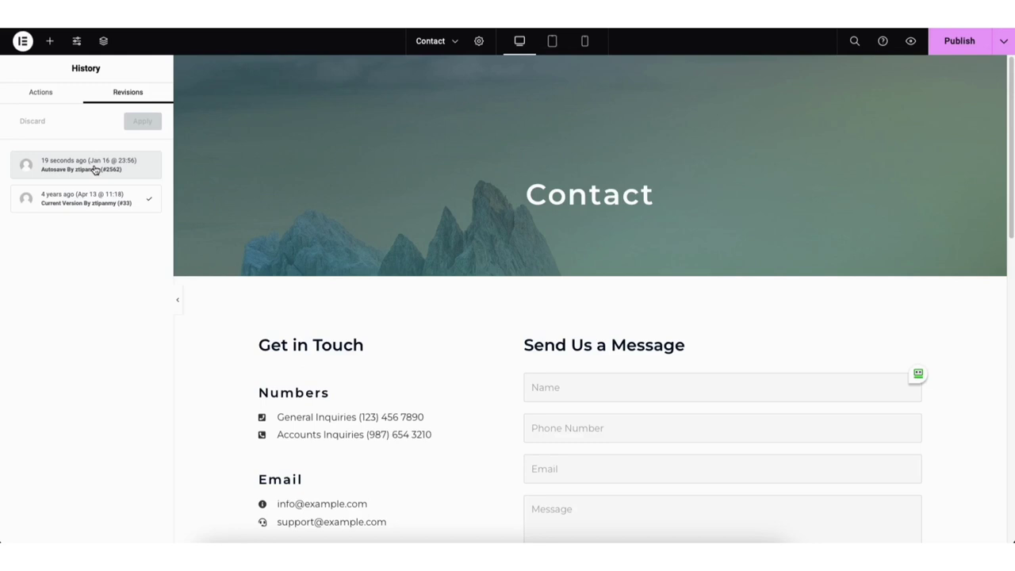
Exit the Elementor editor to WordPress and return to the website's admin dashboard.
click(23, 41)
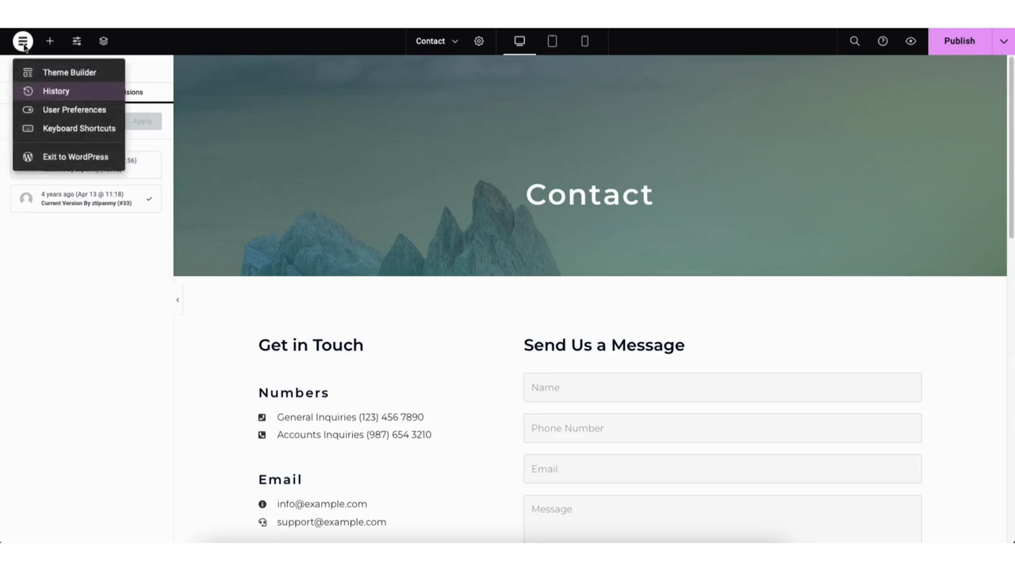
click(60, 157)
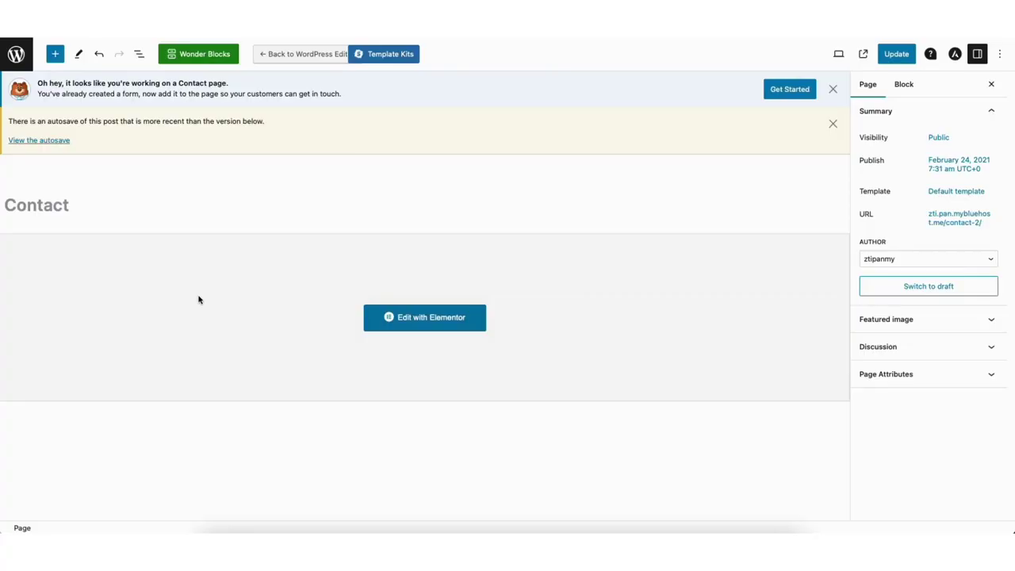
click(19, 57)
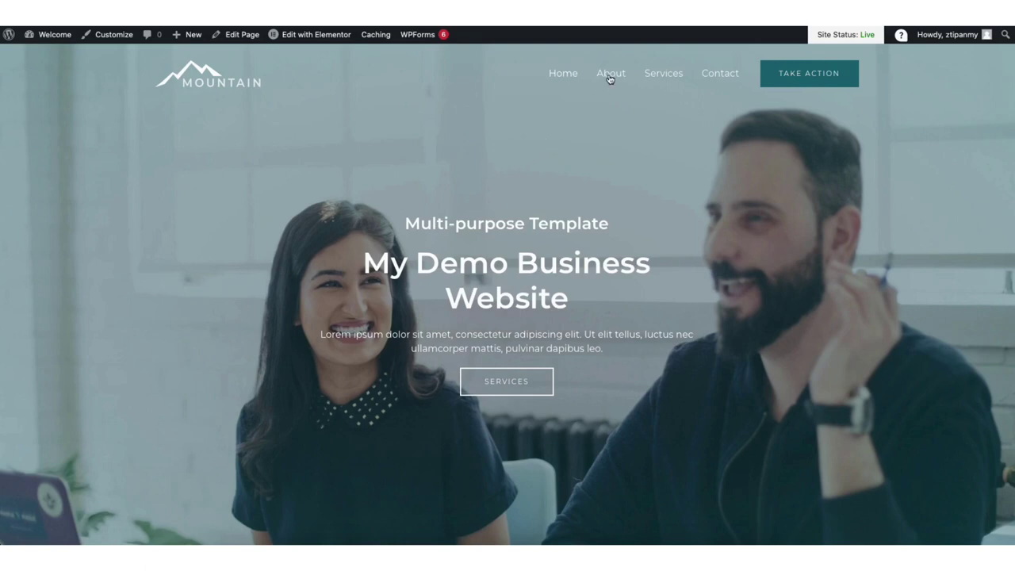
mouse_move(314, 42)
mouse_move(53, 37)
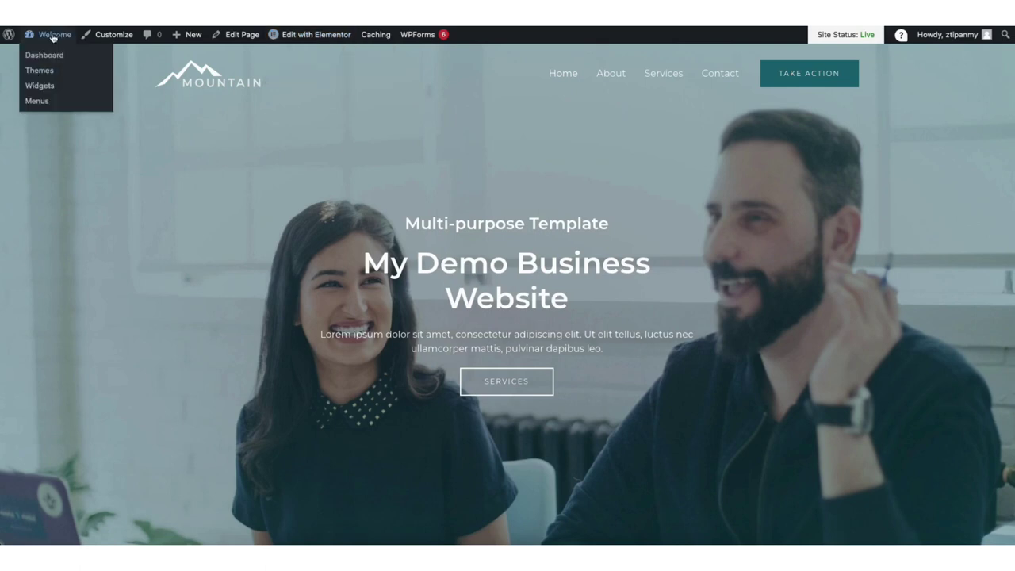
click(47, 56)
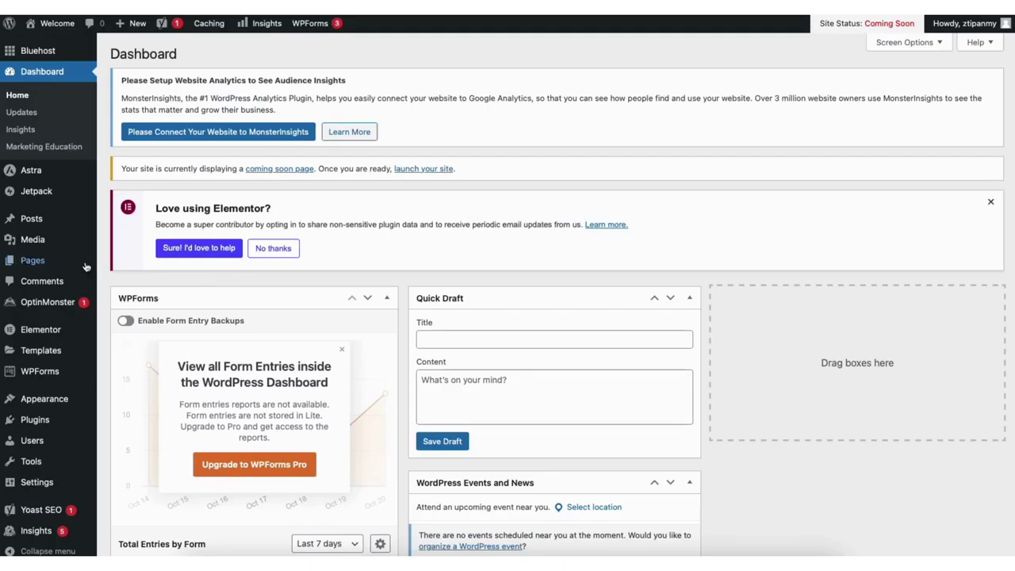
View the list of all pages and browse the images in the media library.
mouse_move(44, 264)
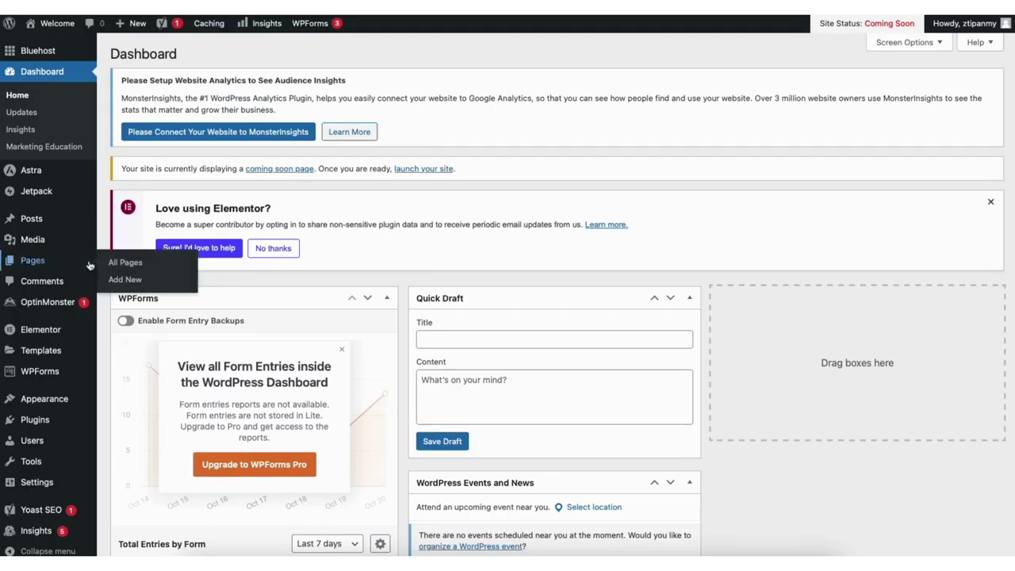
click(132, 261)
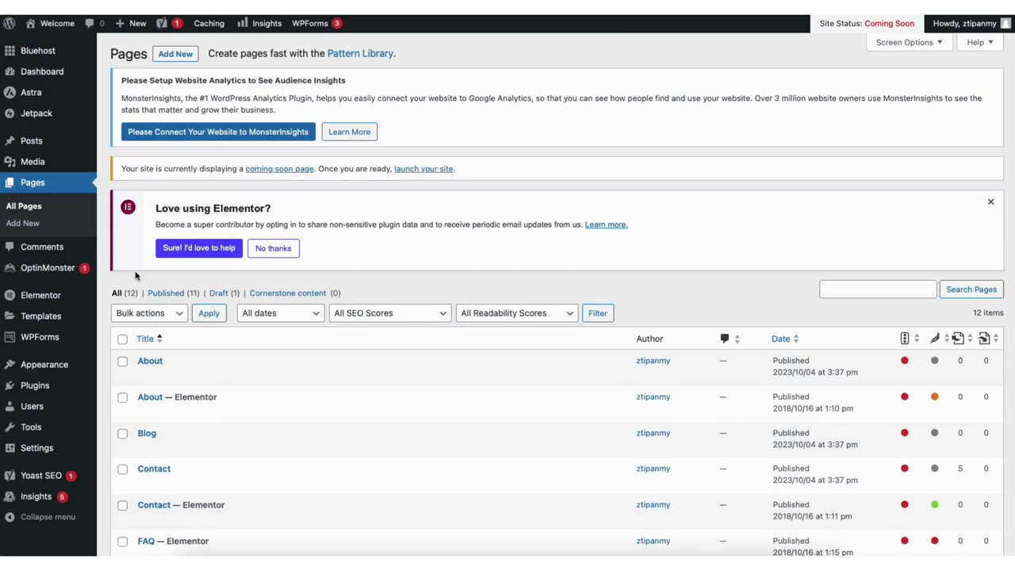
mouse_move(91, 171)
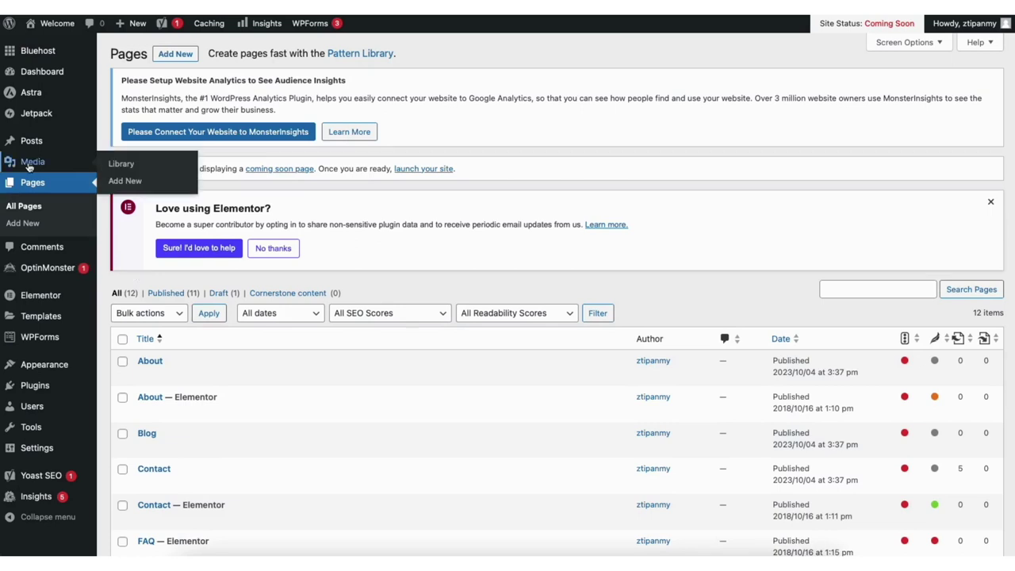
click(129, 167)
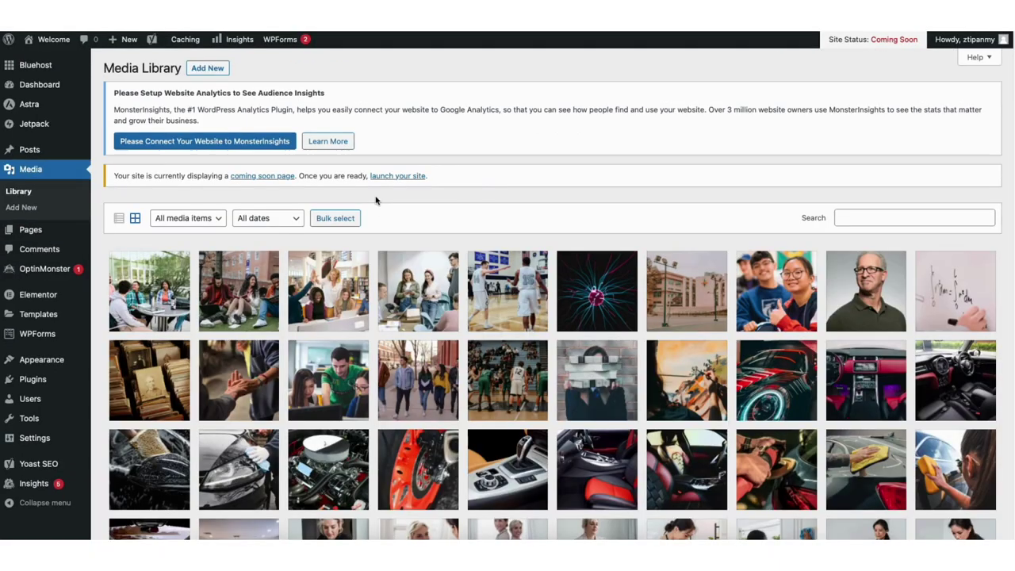
scroll(553, 294, down, 3)
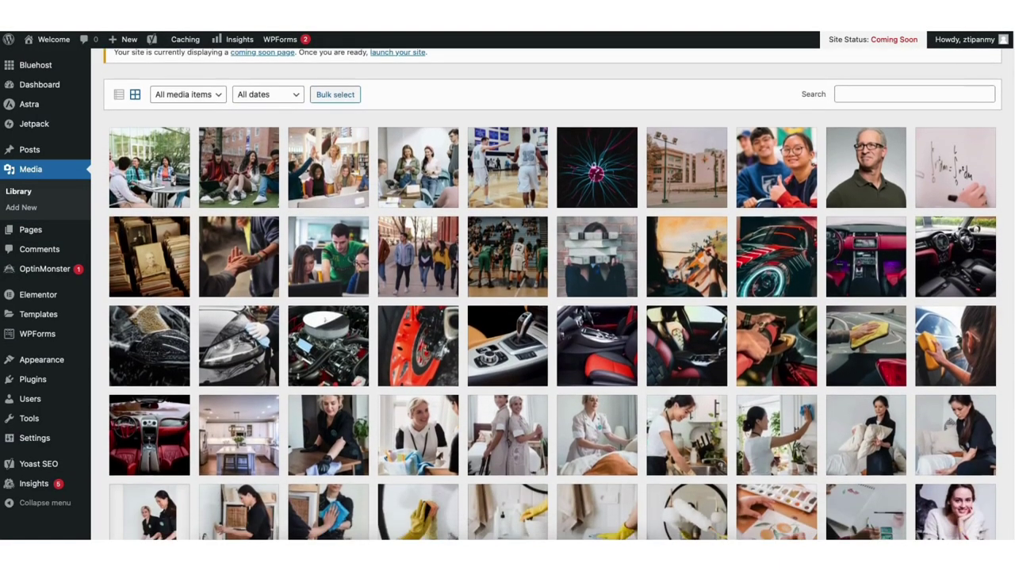
scroll(552, 294, down, 2)
scroll(228, 81, up, 5)
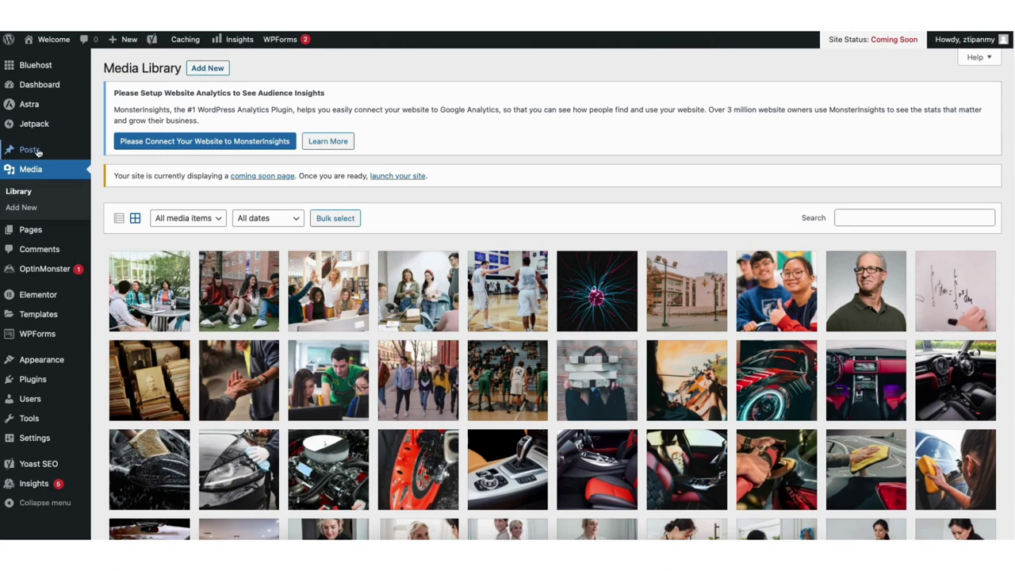
View the list of all posts and the comments received on the site.
mouse_move(39, 150)
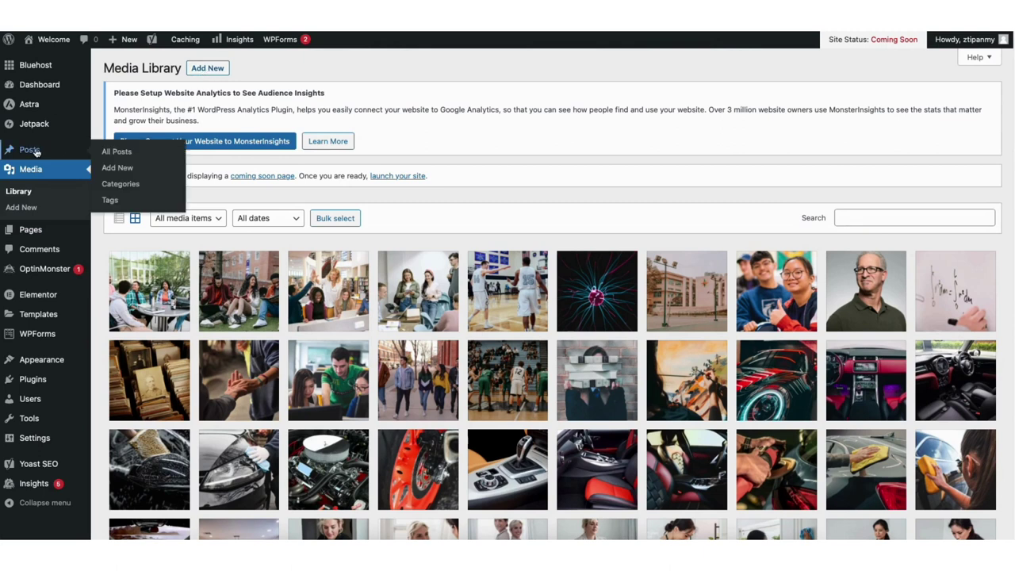
click(118, 153)
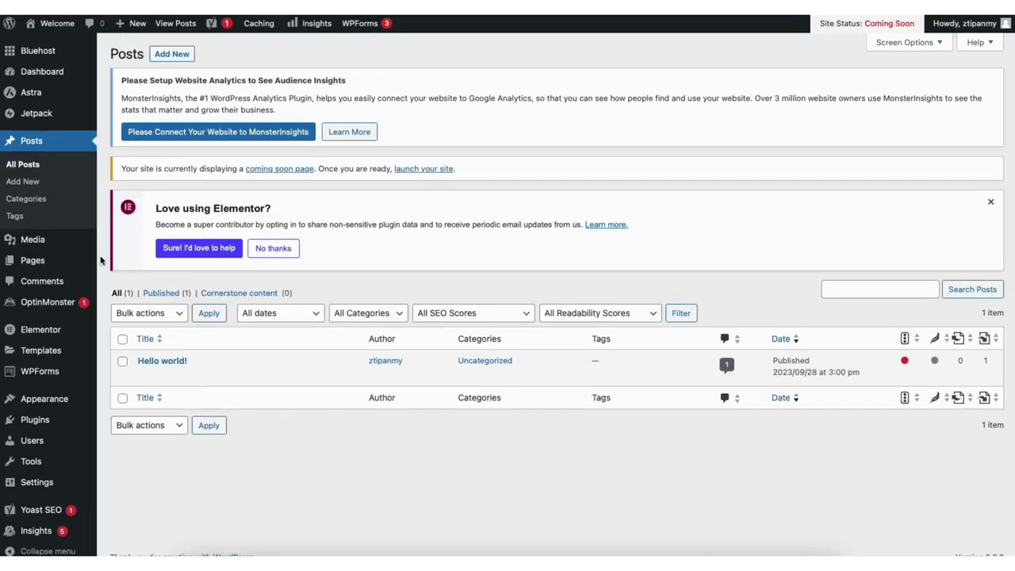
click(50, 278)
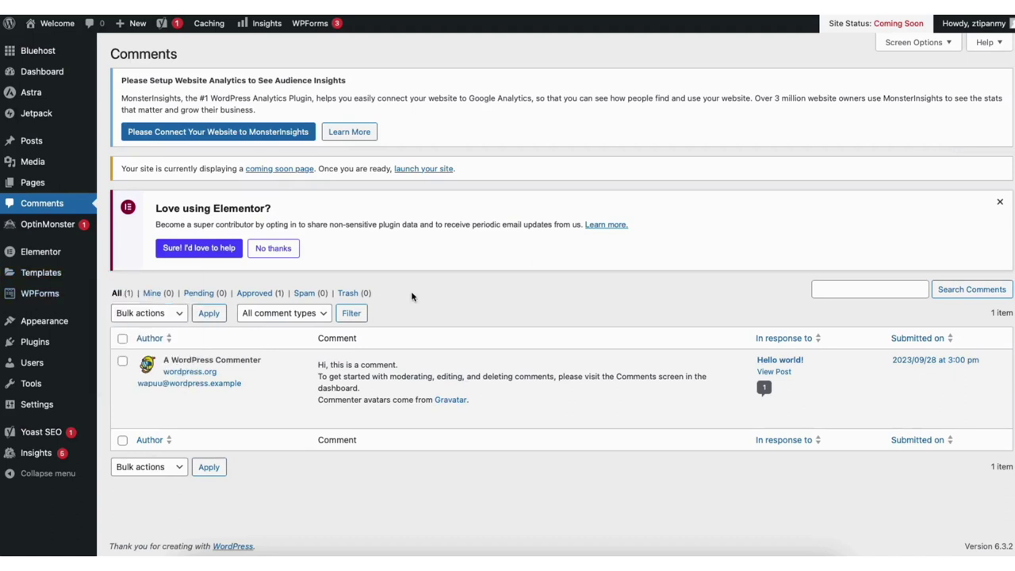
mouse_move(375, 421)
Browse the featured plugins that can be added to the site.
mouse_move(36, 347)
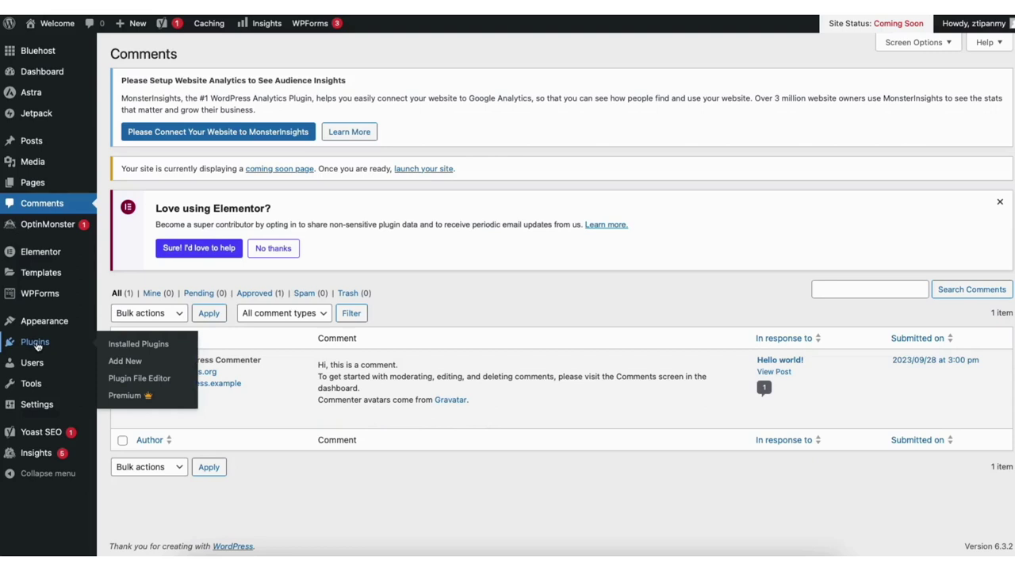
click(125, 360)
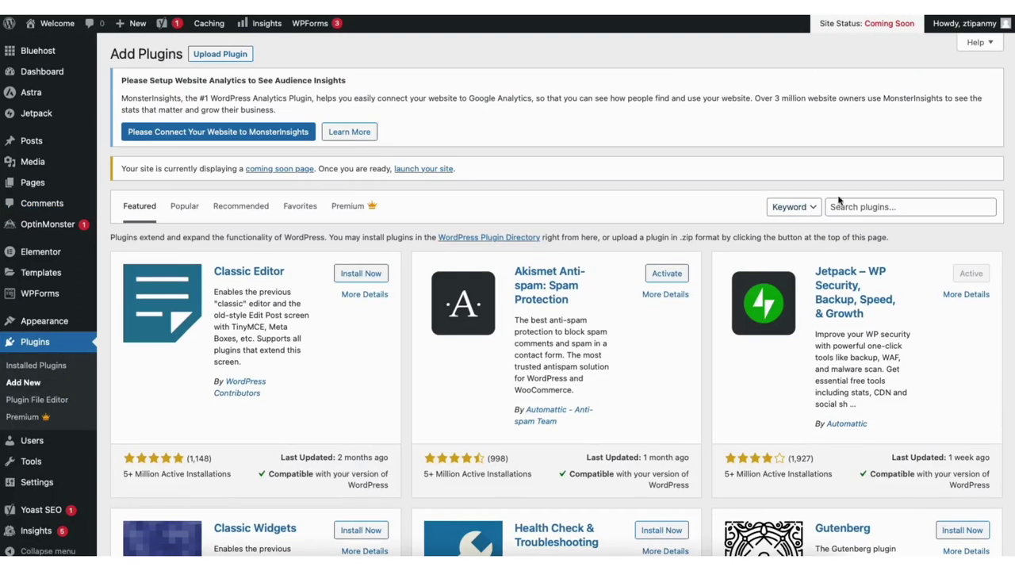
scroll(555, 317, down, 3)
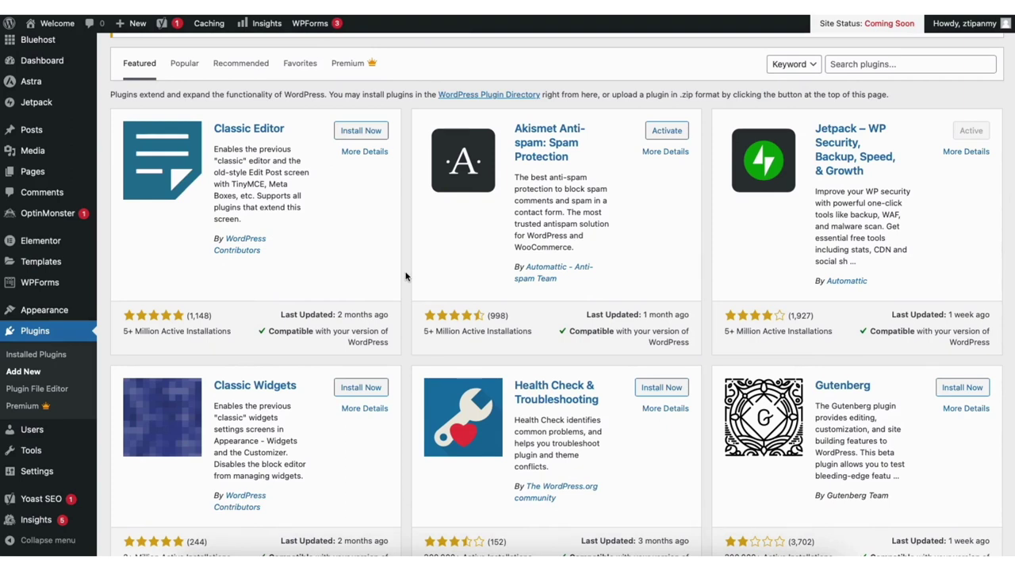
Open the site's menu editor and load the Navigation (Primary Menu) menu for editing.
mouse_move(60, 313)
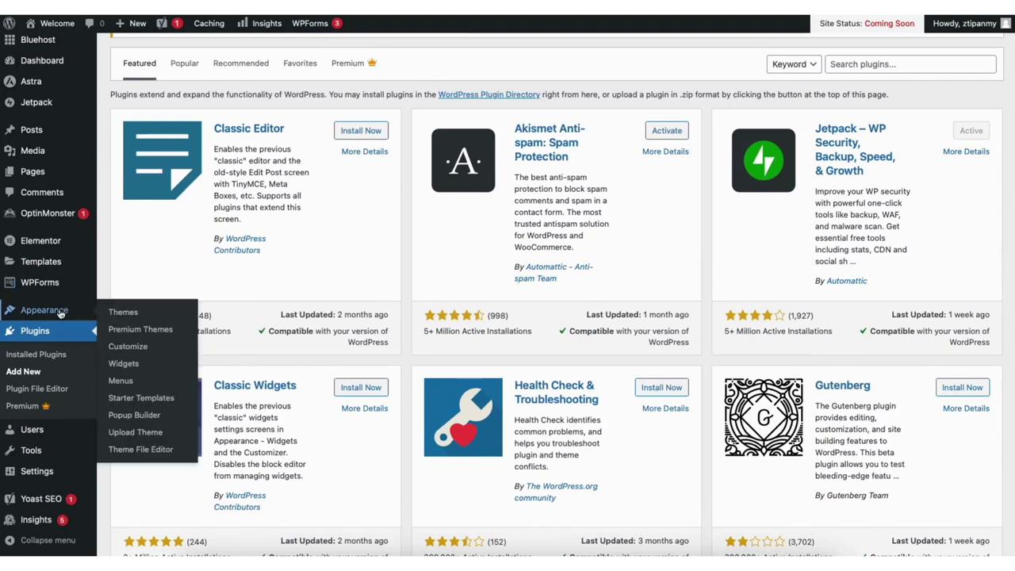
click(121, 381)
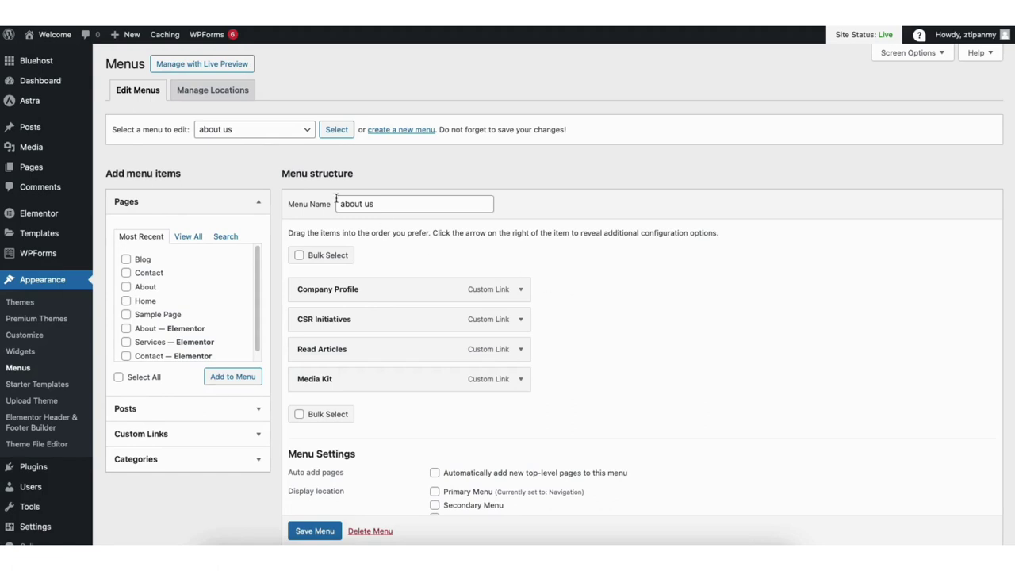
click(244, 131)
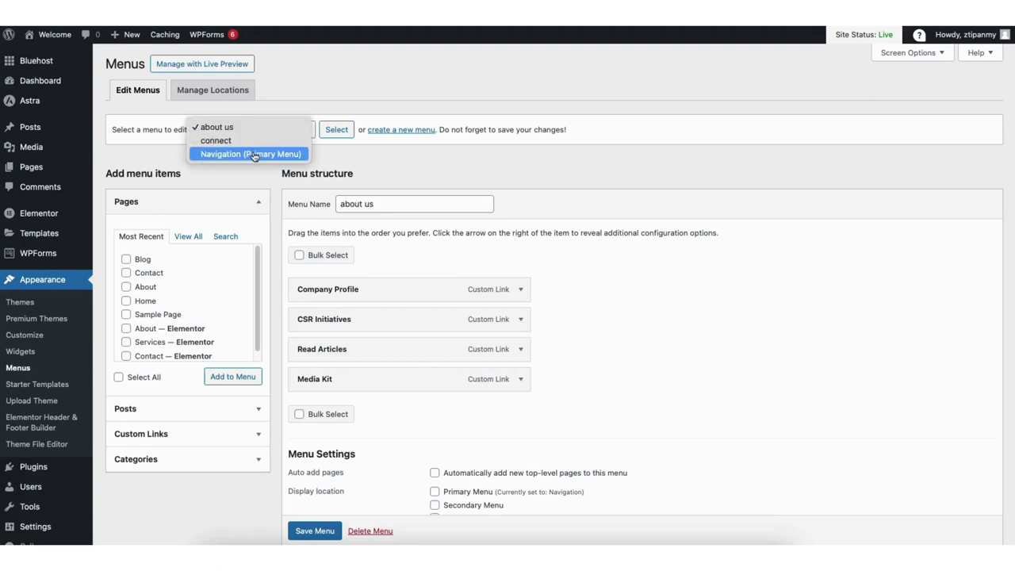
click(253, 156)
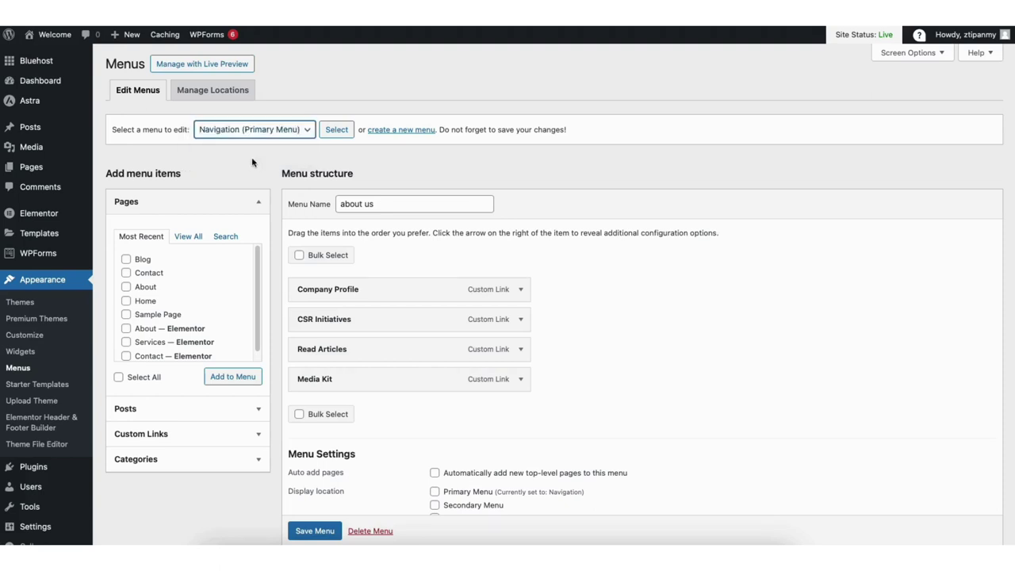
click(336, 132)
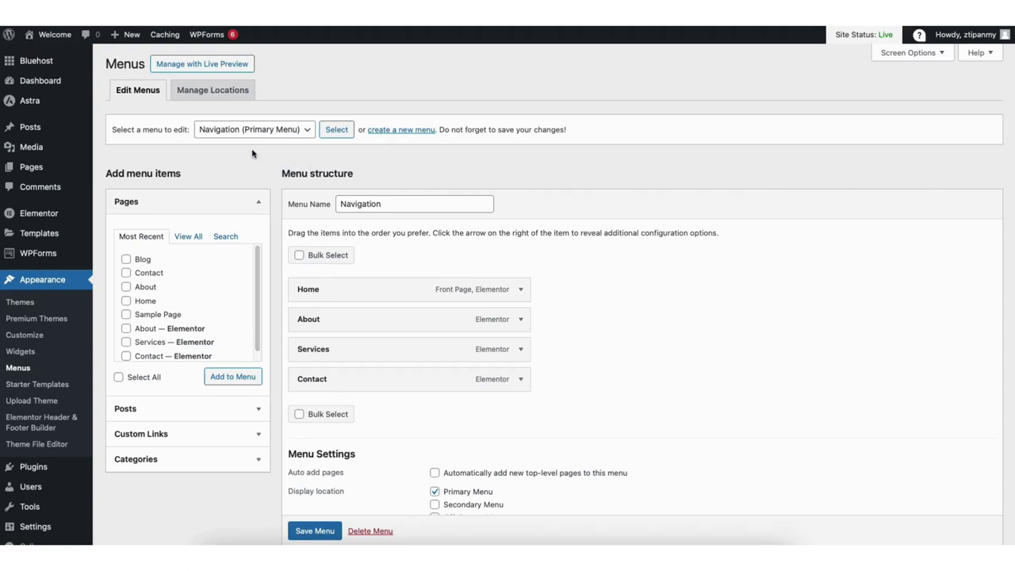
Add Sample Page to the Navigation menu and place it between Services and Contact.
click(126, 314)
click(220, 378)
drag(310, 411, 306, 386)
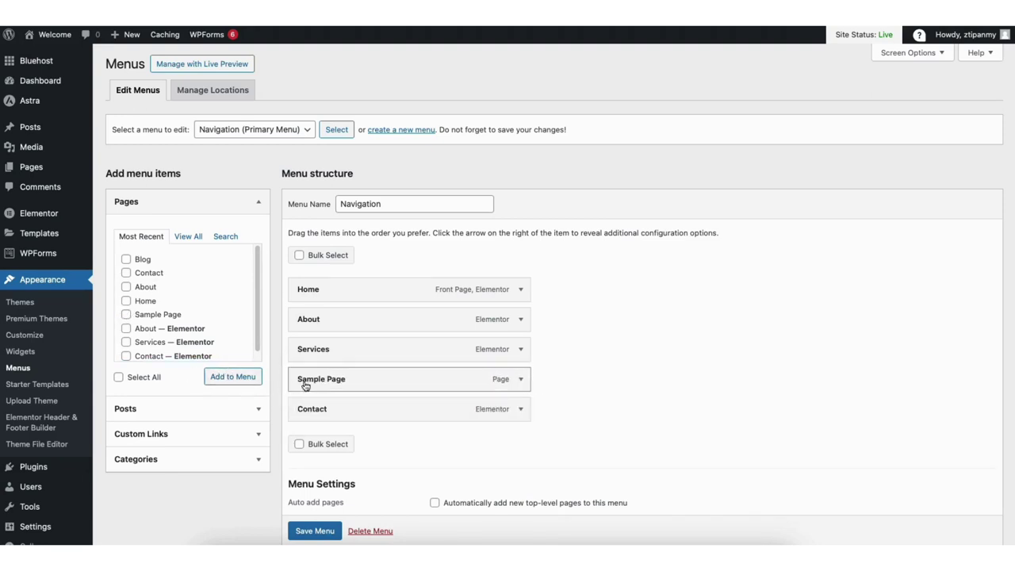
Examine the label, move and removal options of the Sample Page menu item, and collapse them.
click(520, 379)
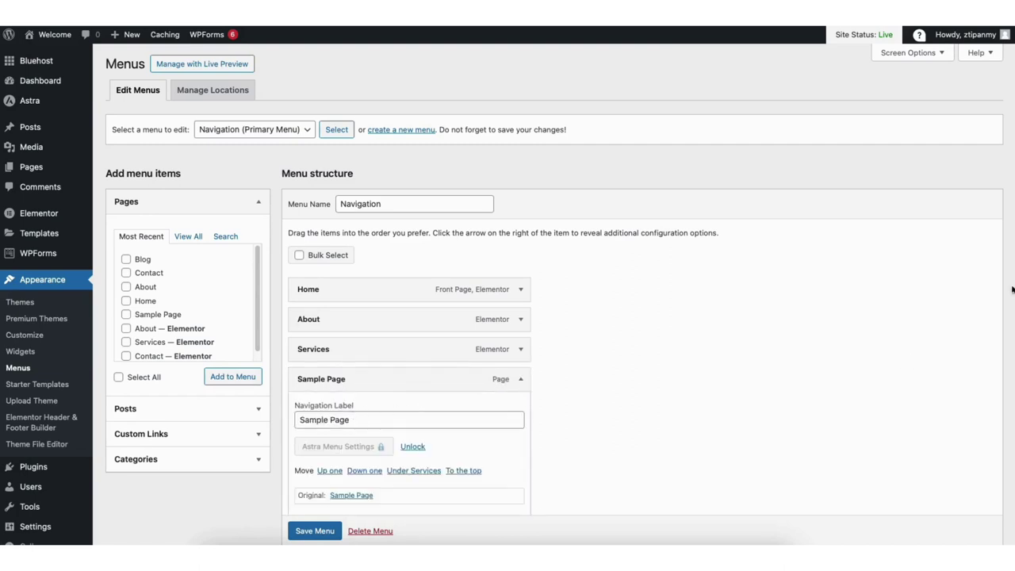
scroll(978, 346, down, 2)
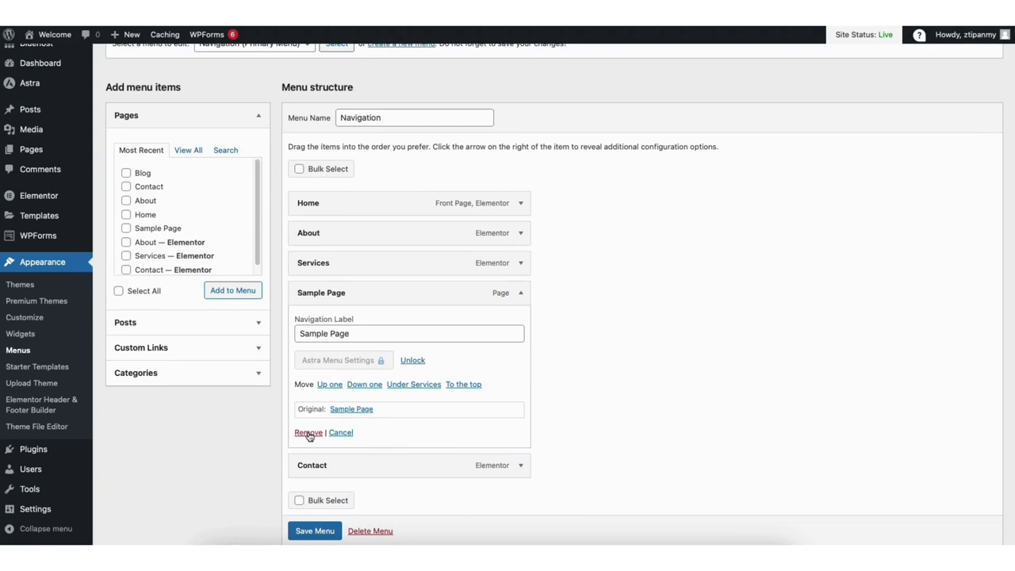
click(520, 293)
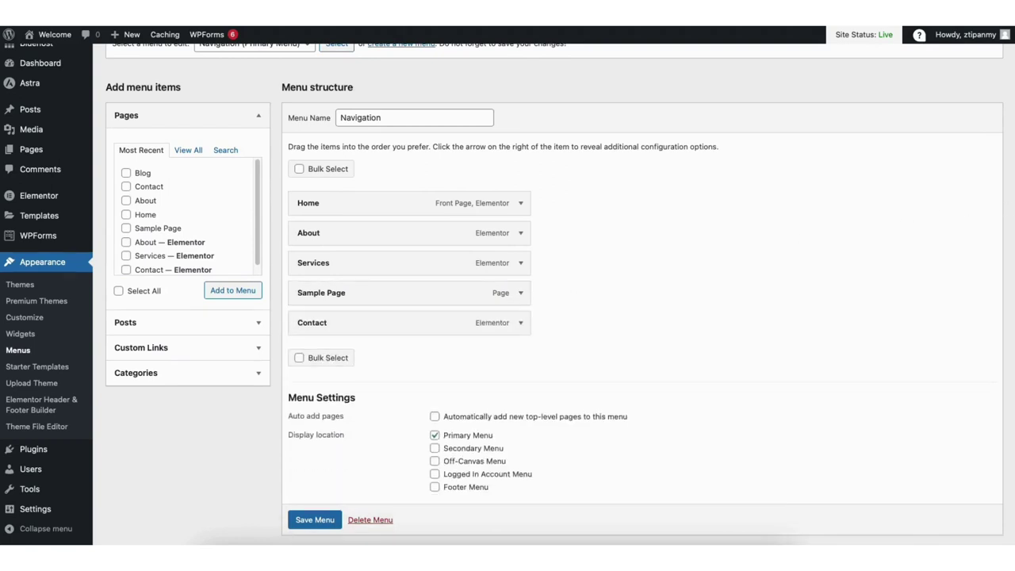
scroll(1004, 159, up, 2)
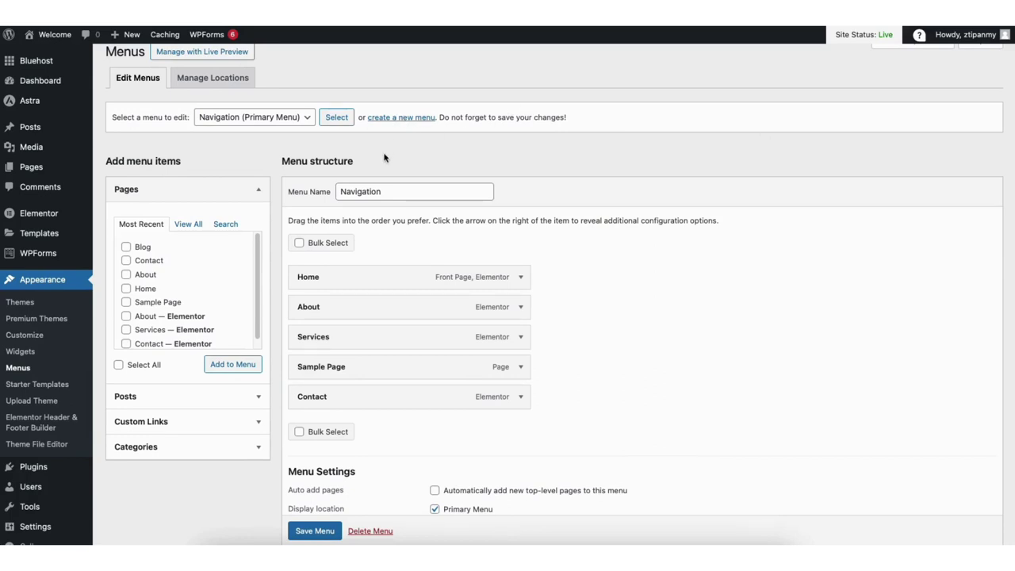
Make Sample Page a sub item of Services, and add a second Sample Page as another sub item below it.
drag(322, 371, 349, 366)
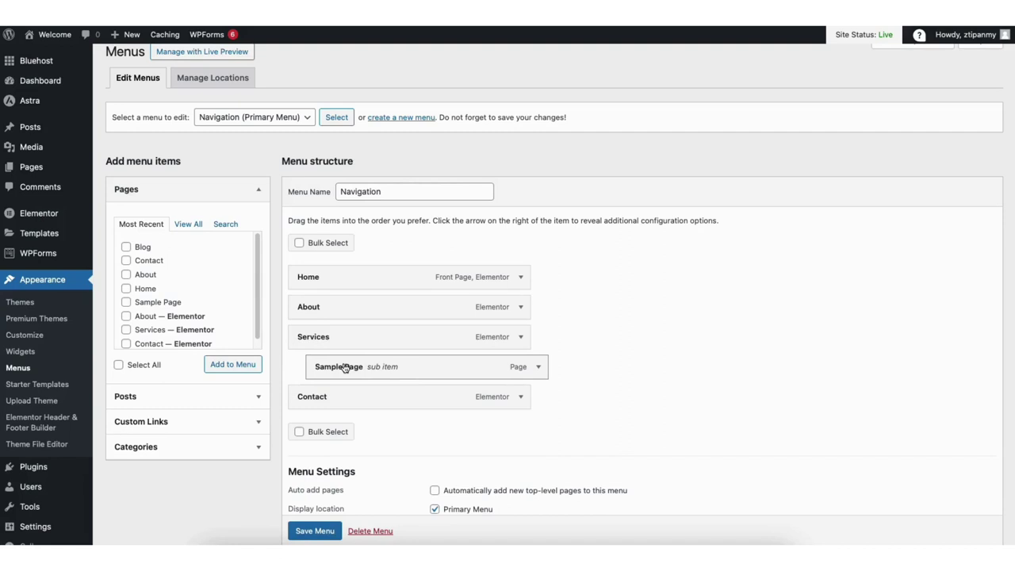
click(126, 302)
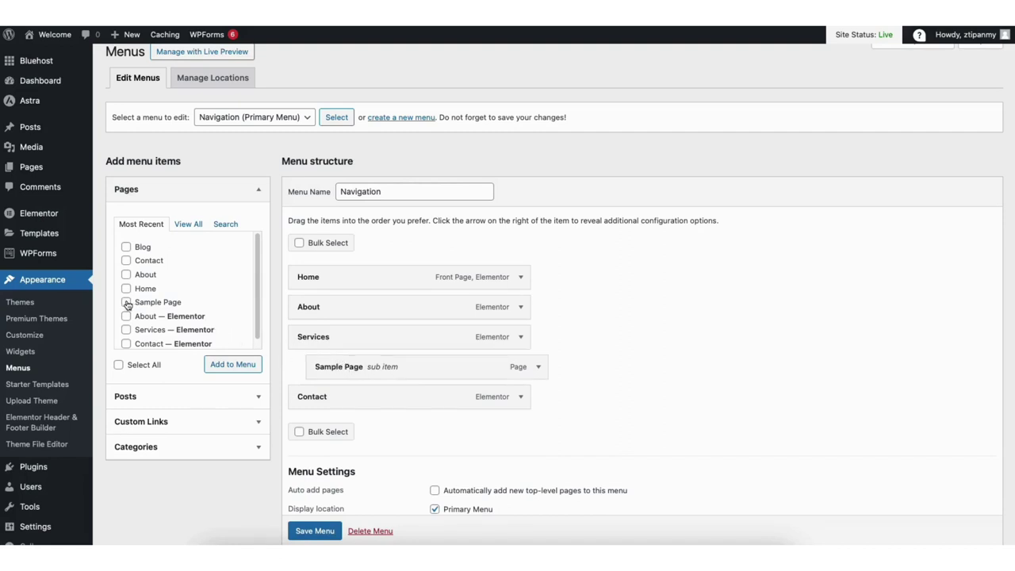
click(221, 365)
drag(335, 426, 352, 396)
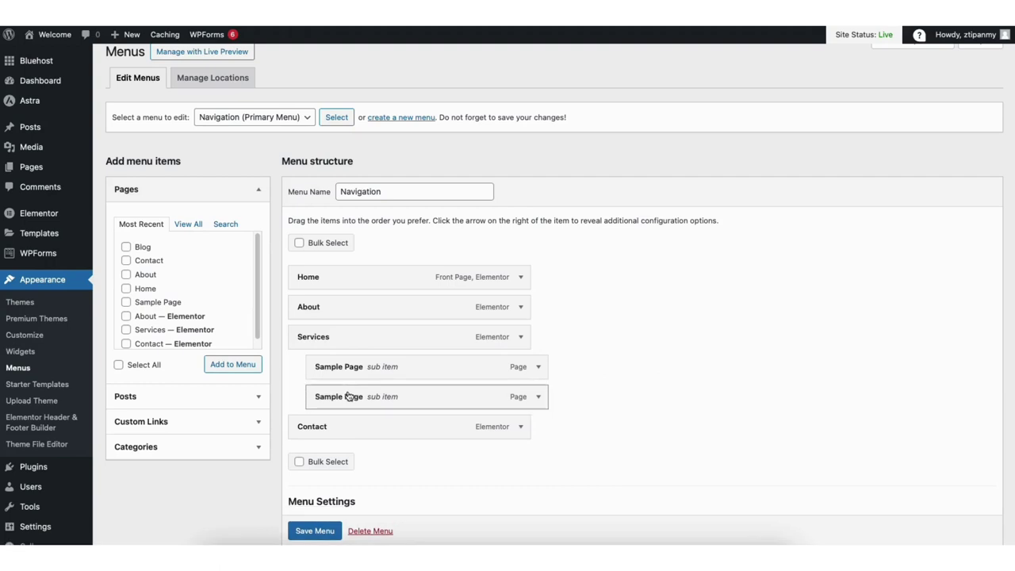
Save the Navigation menu and check the Services submenu on the live site.
click(315, 530)
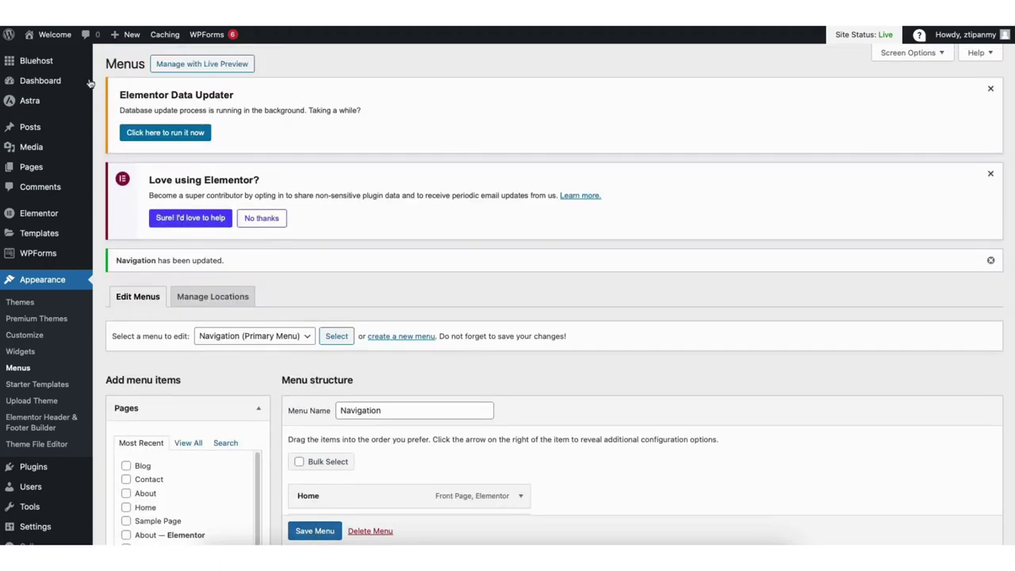
click(50, 54)
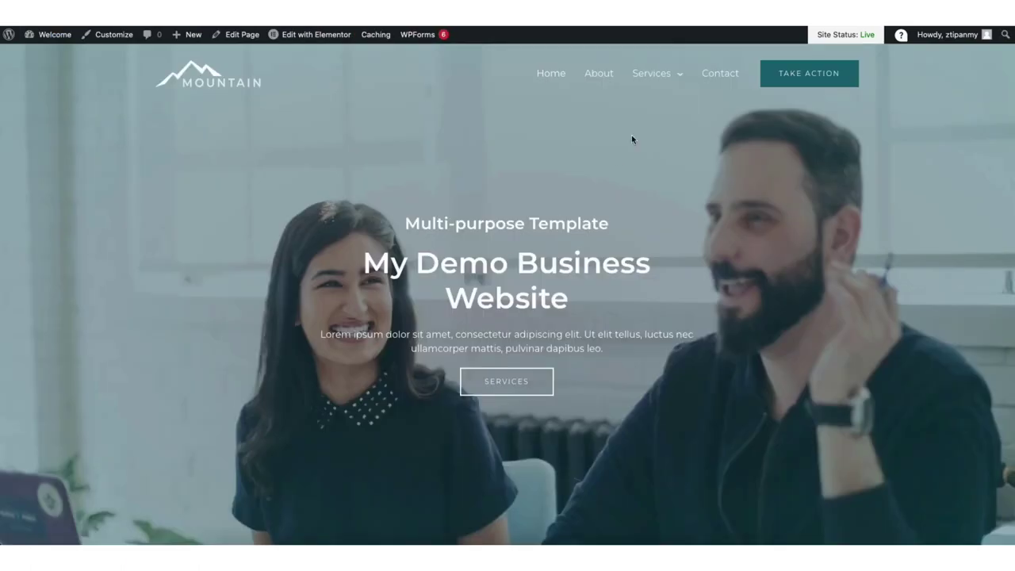
mouse_move(664, 81)
Set the transparent header's submenu text/link color to the teal theme color 1A6C7A and preview it in the Services submenu.
click(108, 37)
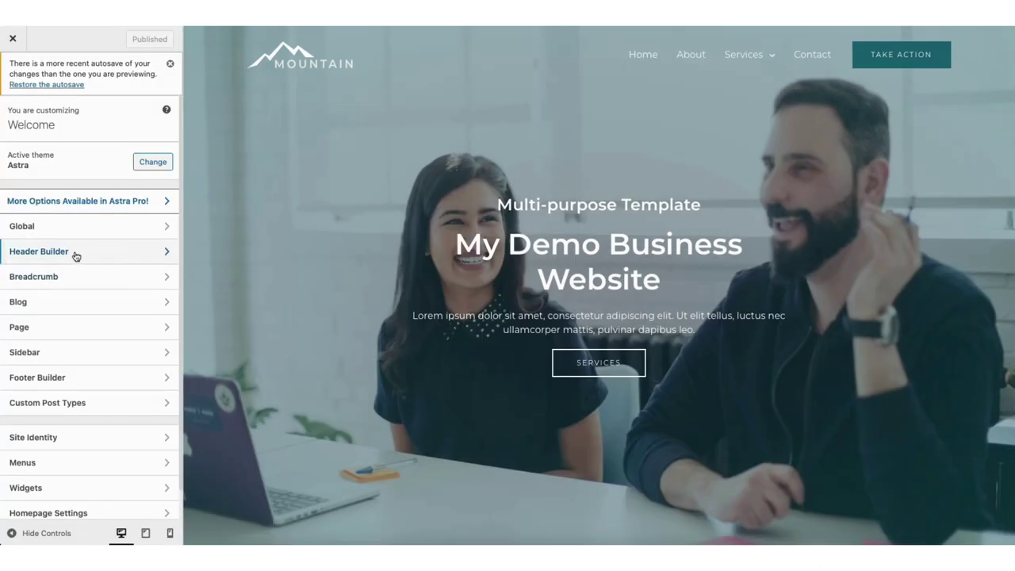
click(76, 255)
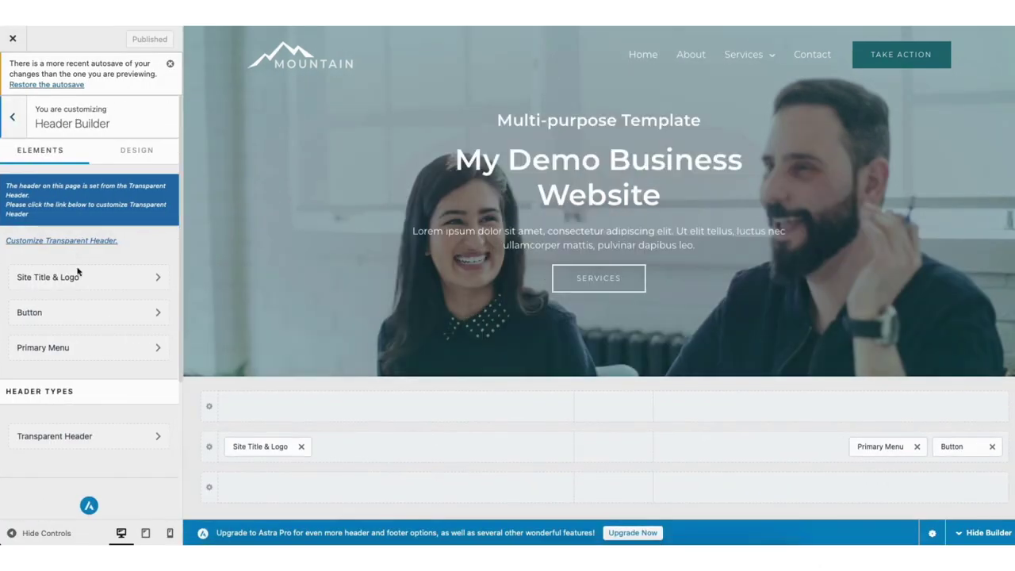
click(80, 437)
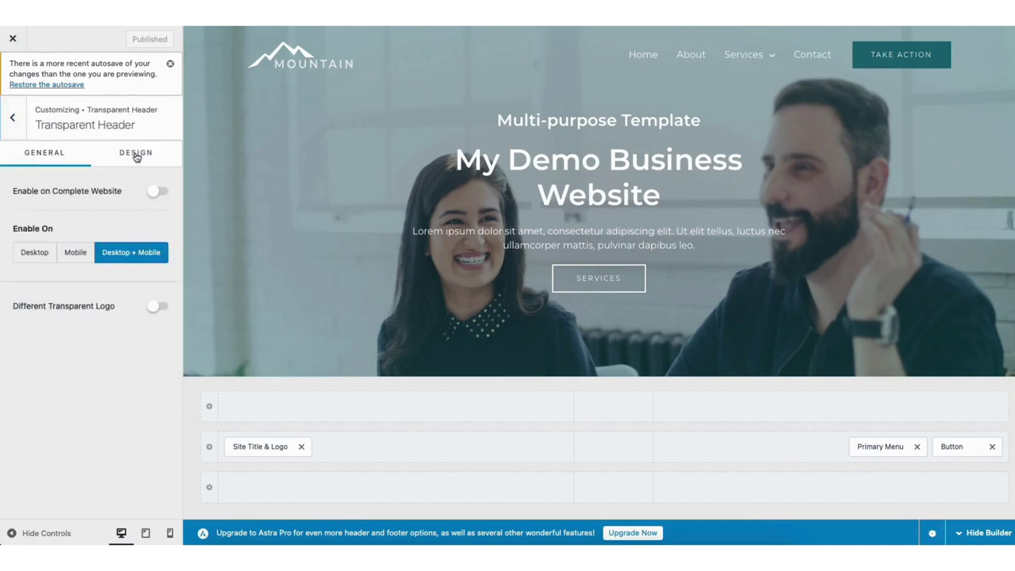
click(136, 153)
scroll(187, 262, down, 5)
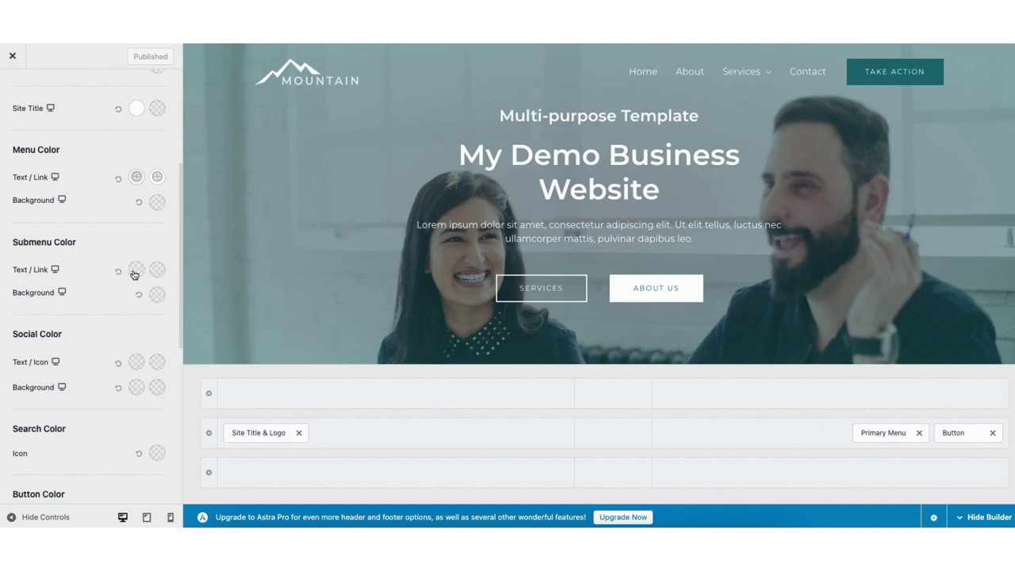
click(136, 271)
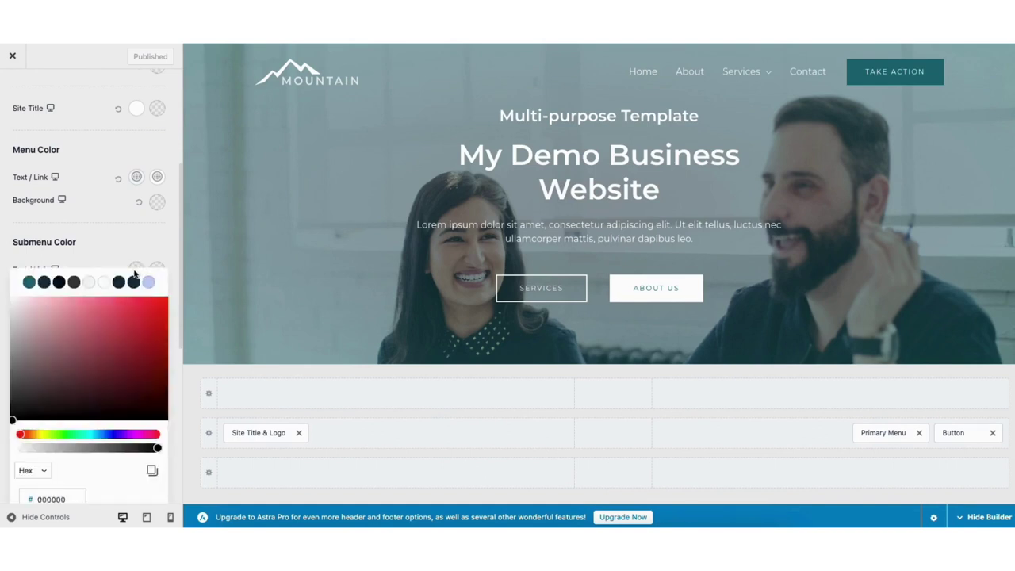
click(29, 283)
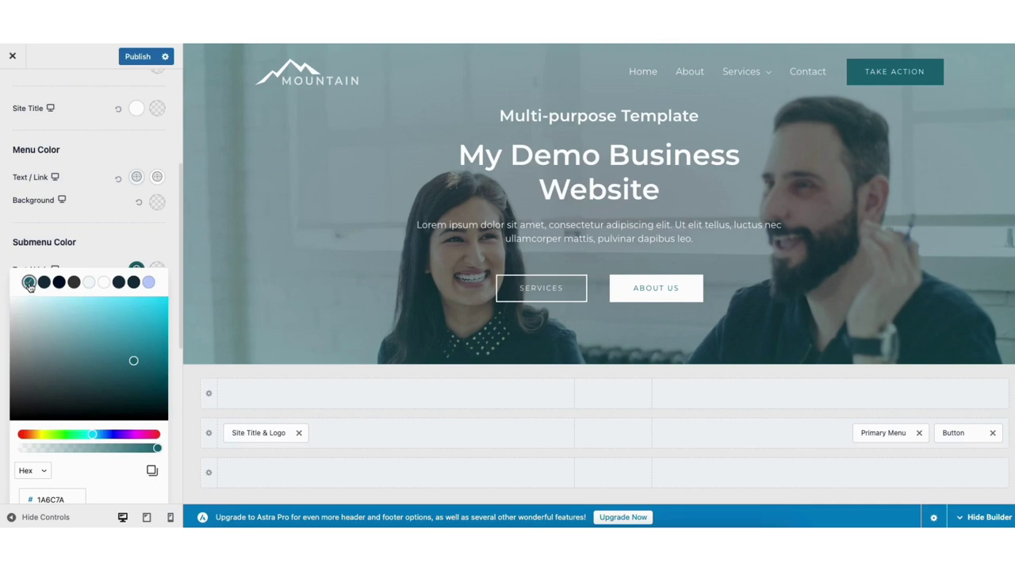
mouse_move(749, 77)
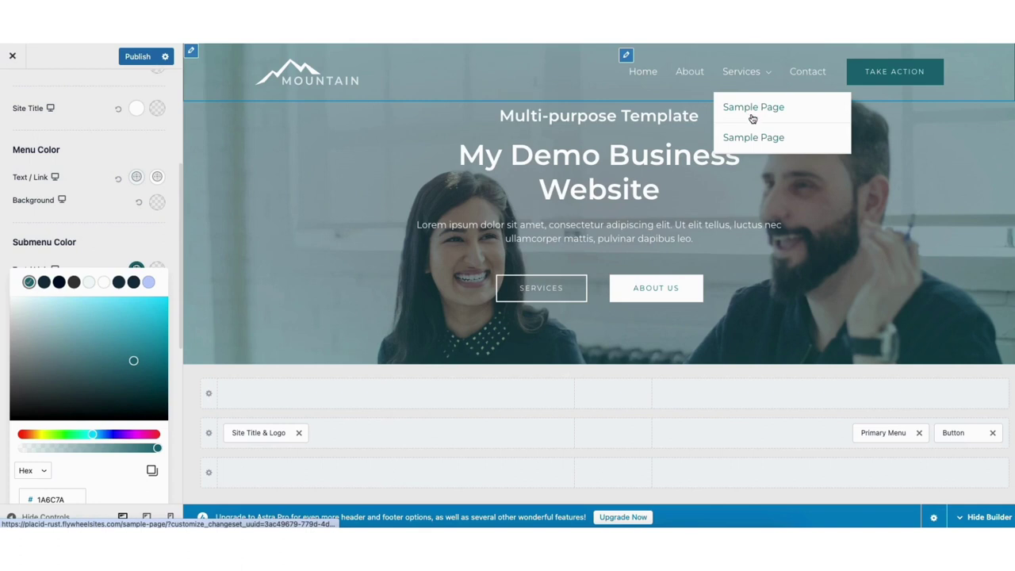
click(120, 250)
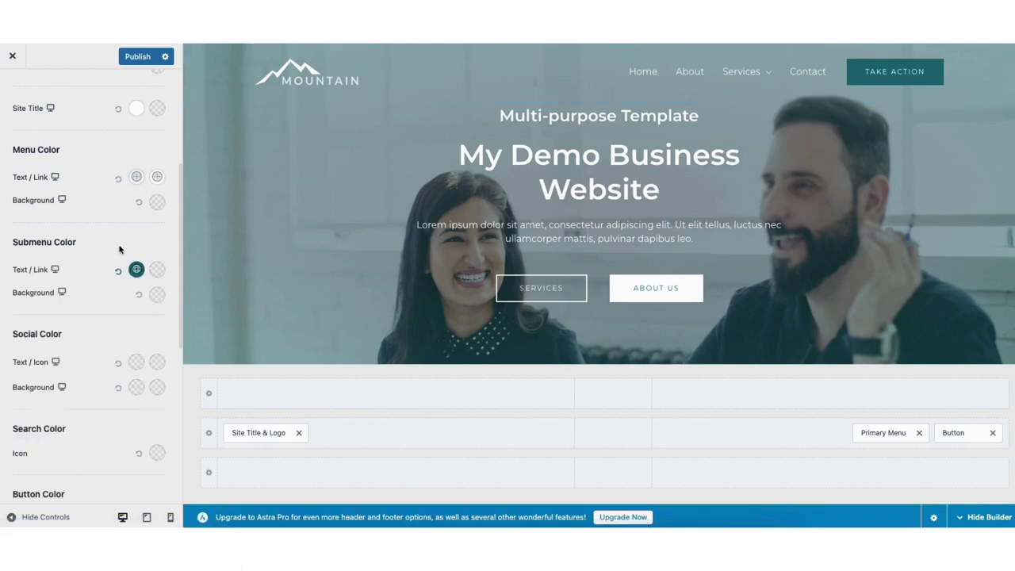
Set the submenu's hover link color to the light blue theme color BFD1FF and publish the changes.
click(158, 271)
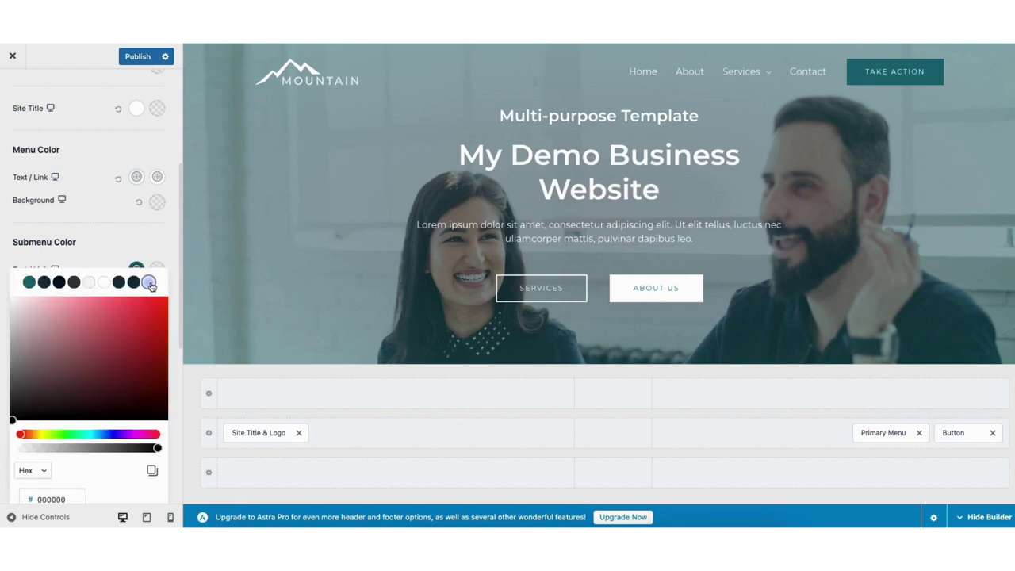
click(149, 283)
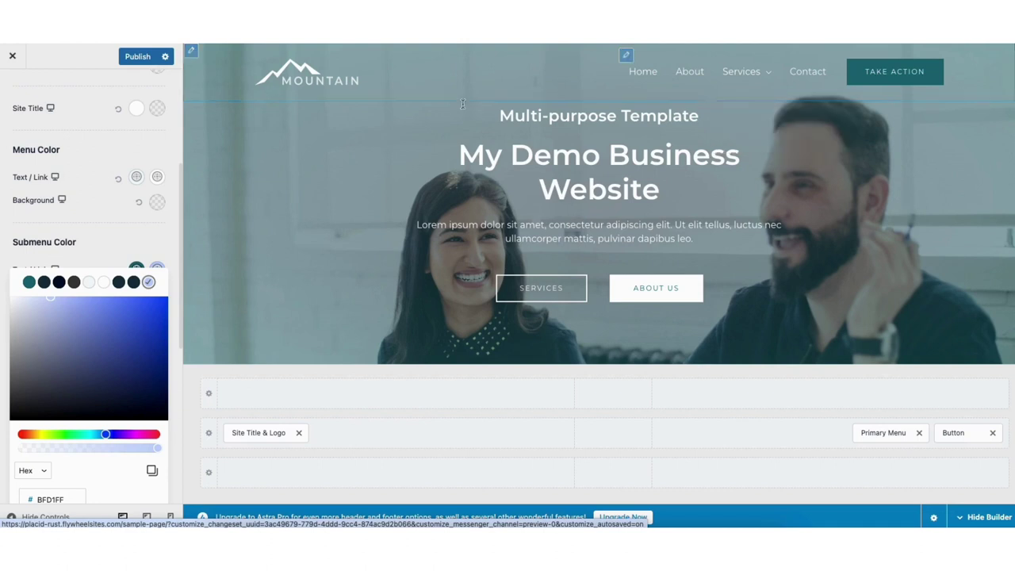
click(135, 57)
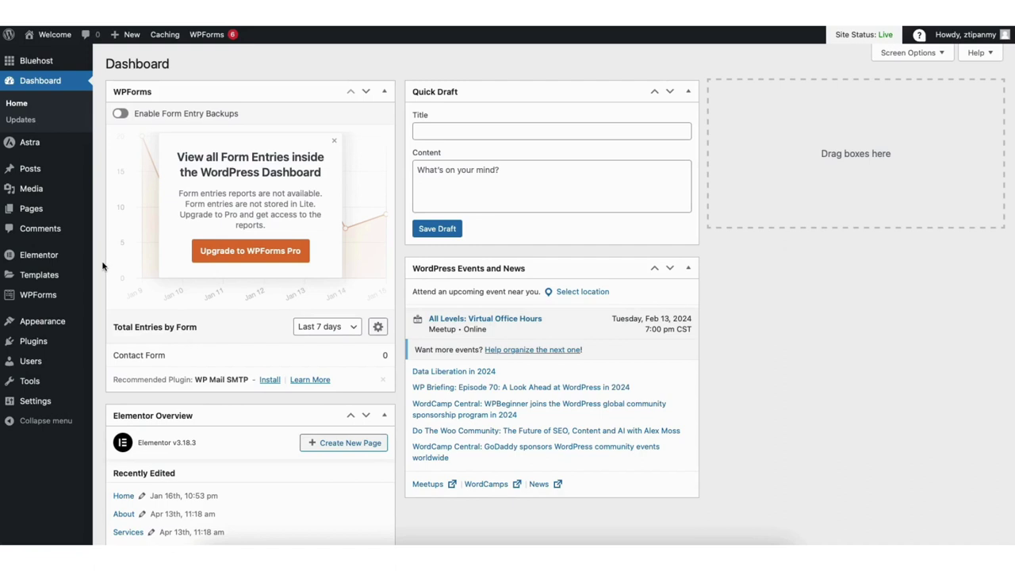
Open the theme customizer's Footer Builder and examine Widget 3's text content, available blocks and styling options.
mouse_move(46, 324)
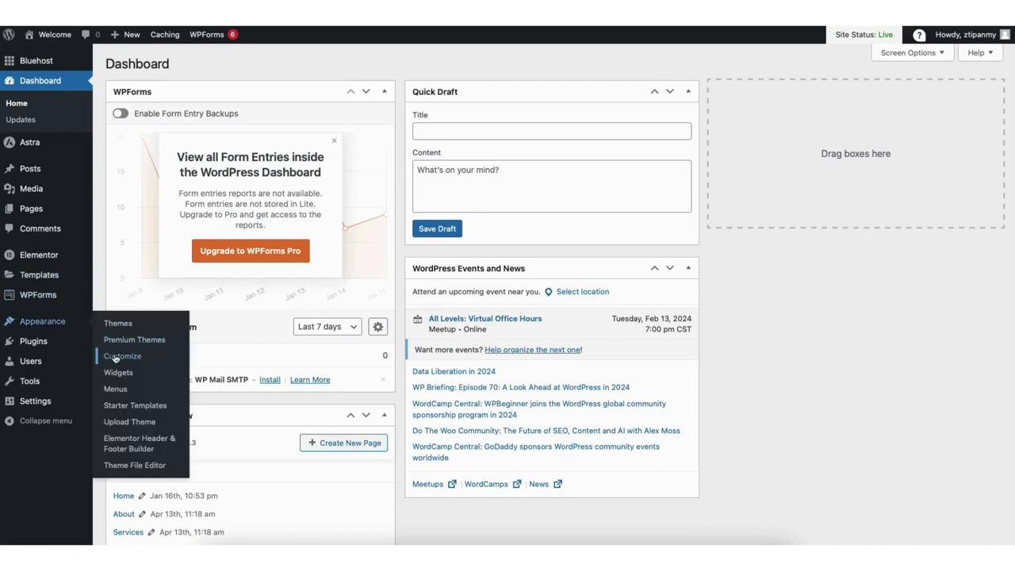
click(116, 358)
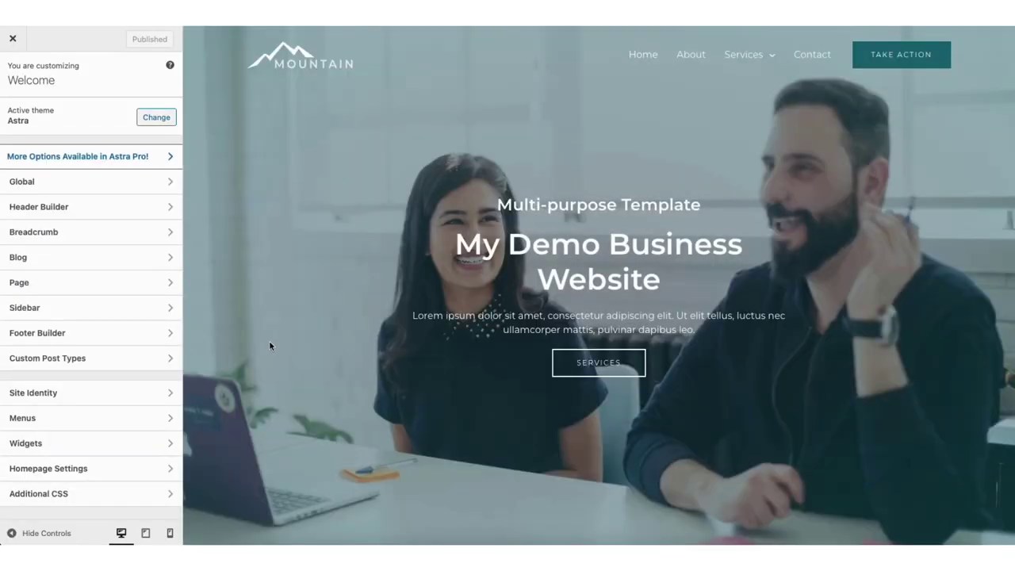
click(154, 334)
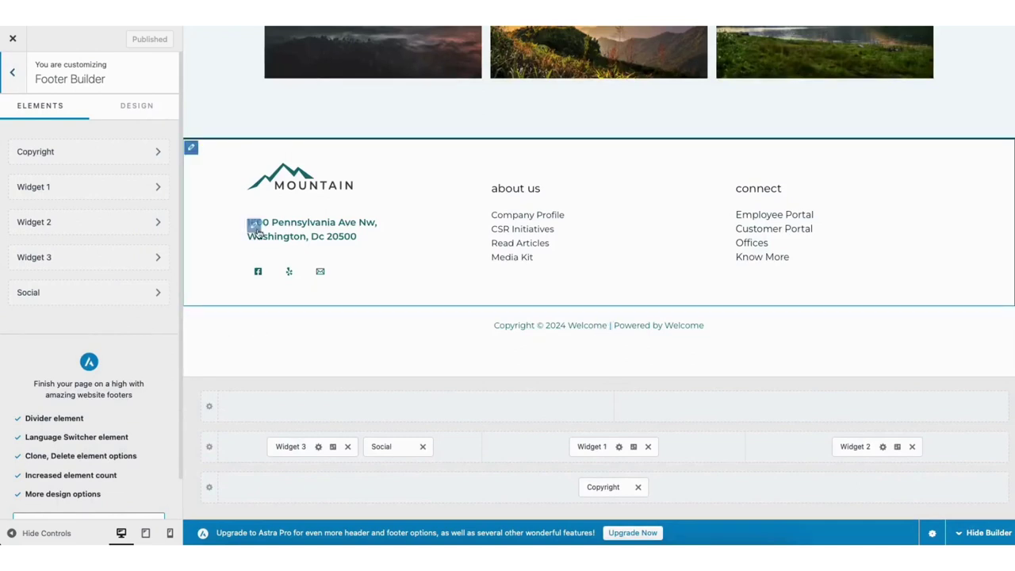
click(252, 225)
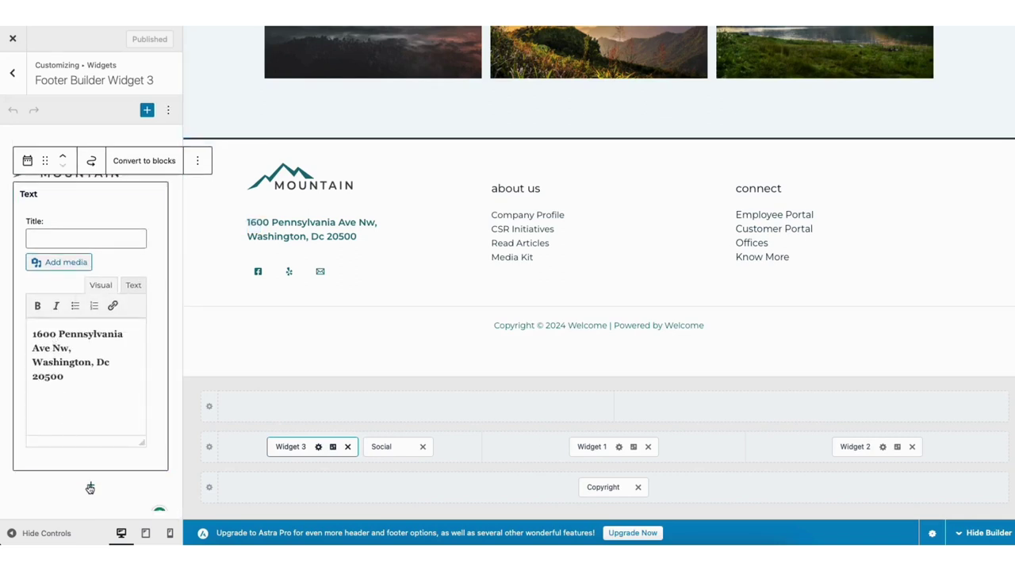
click(88, 484)
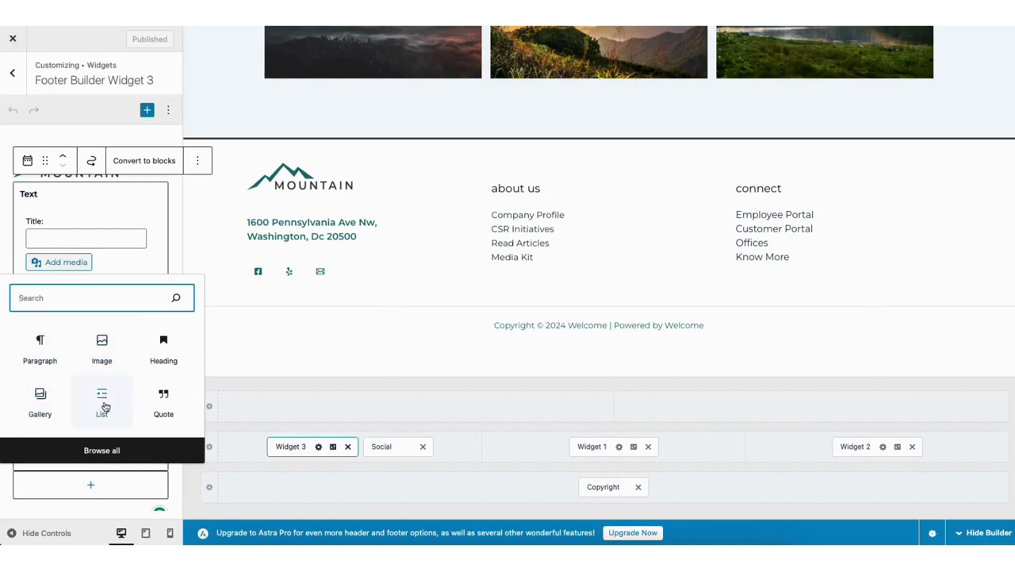
click(333, 447)
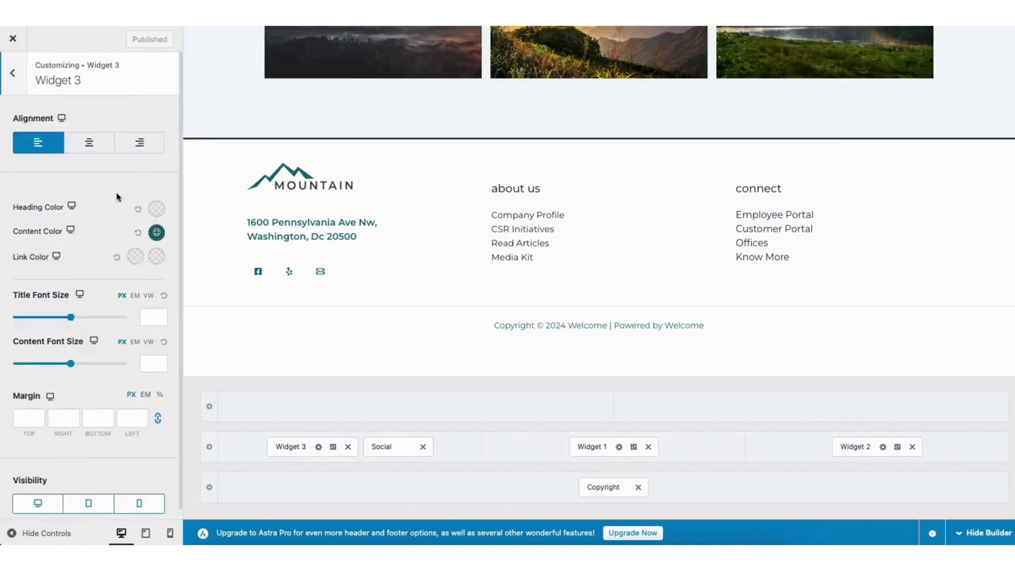
Review the footer's social icon list and design options, and remove the Social element from the footer.
click(385, 447)
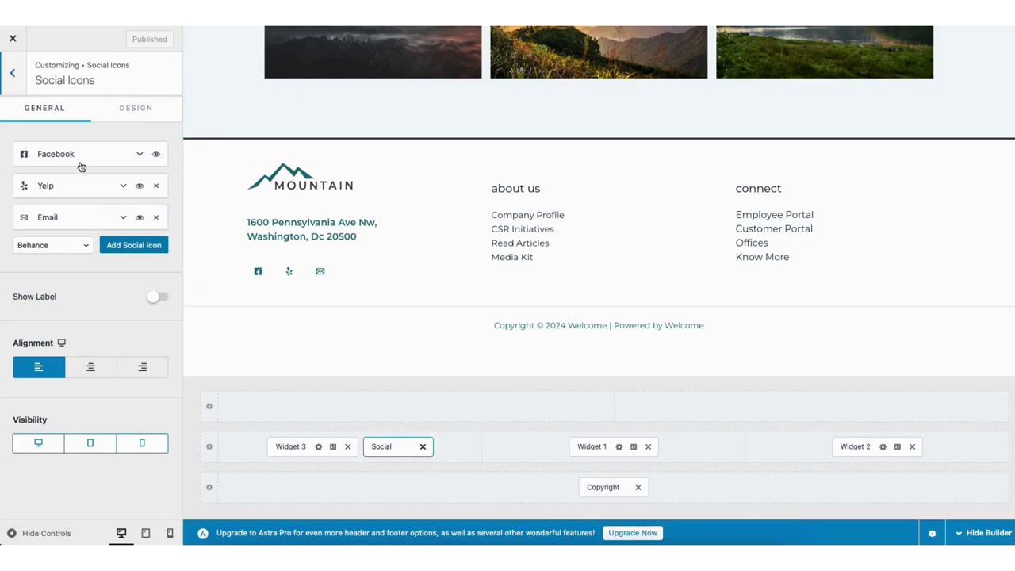
click(139, 110)
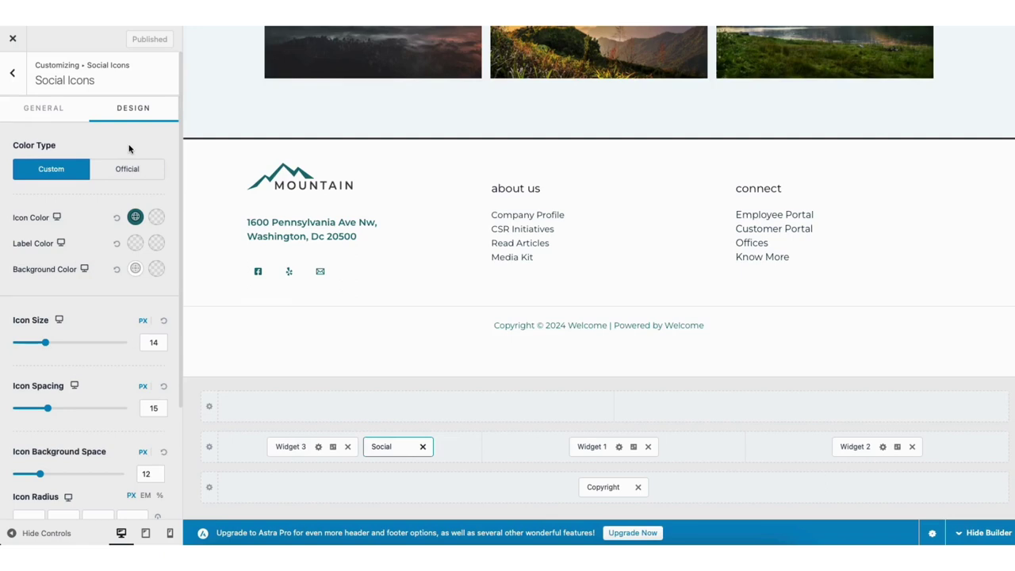
click(422, 447)
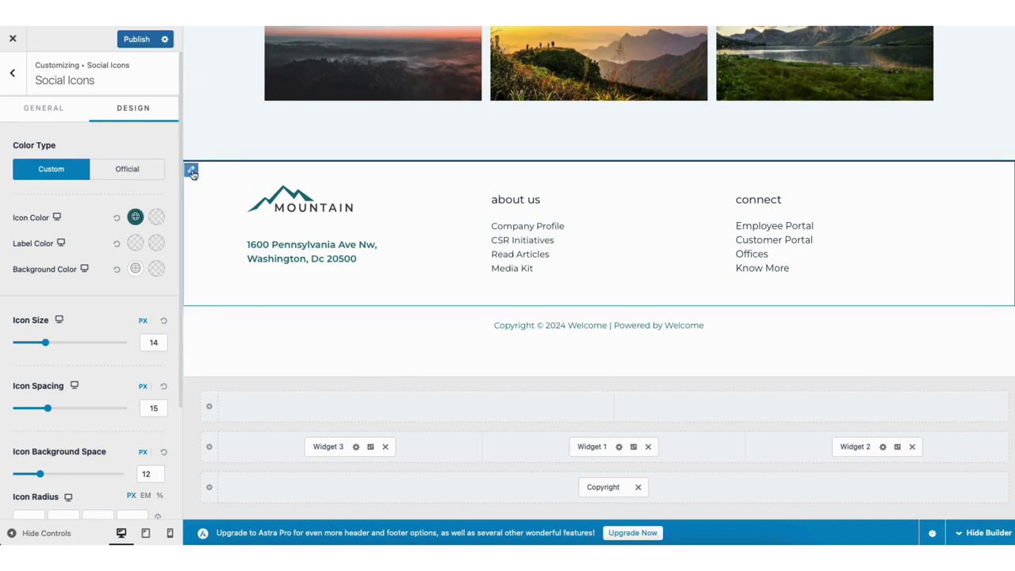
Set the Primary Footer to 2 columns and return to the main customizer options.
click(192, 172)
click(50, 169)
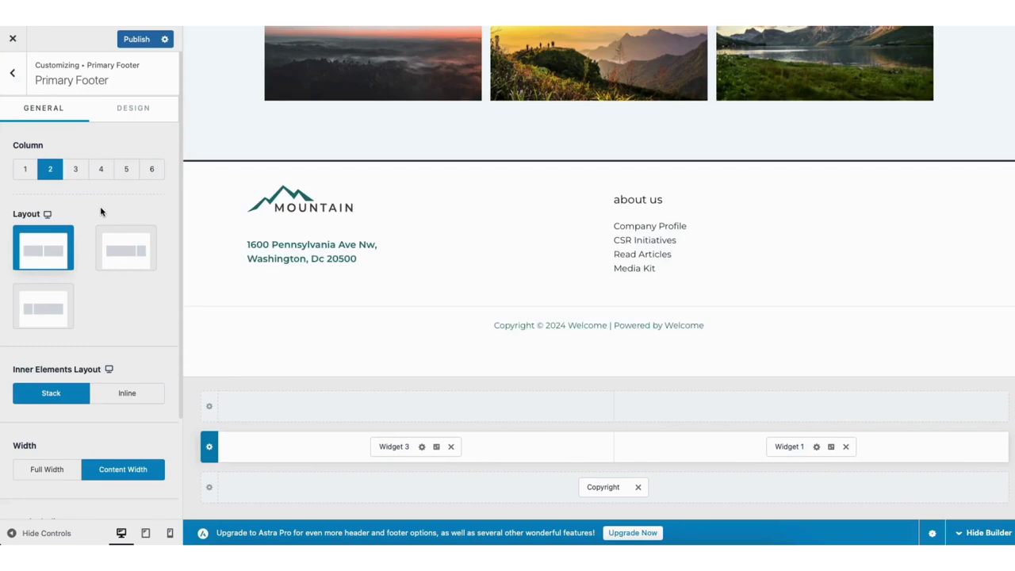
click(414, 407)
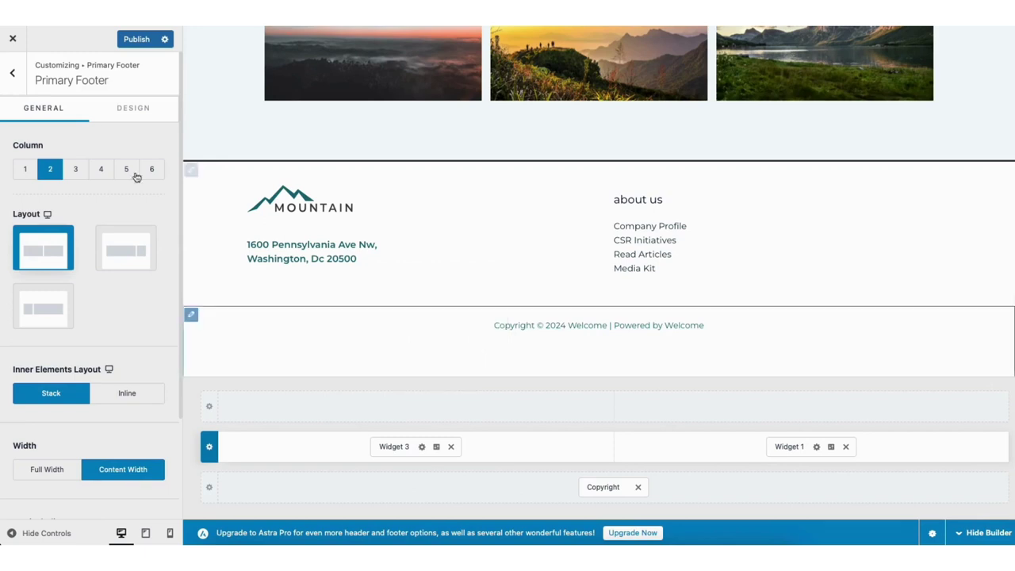
click(12, 73)
click(13, 73)
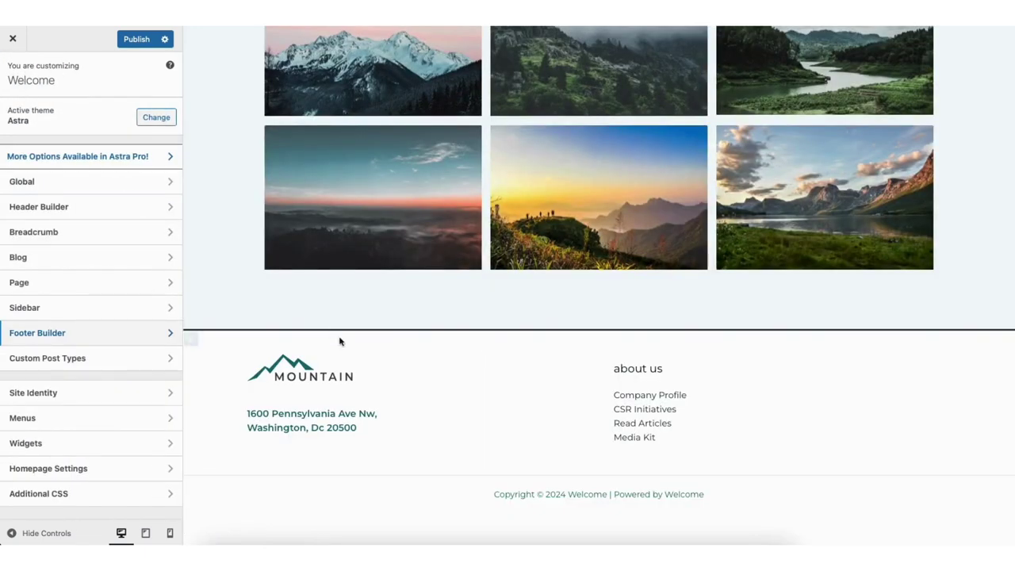
Review the Take Action header button's text and link options, and remove the button from the header.
scroll(649, 43, up, 15)
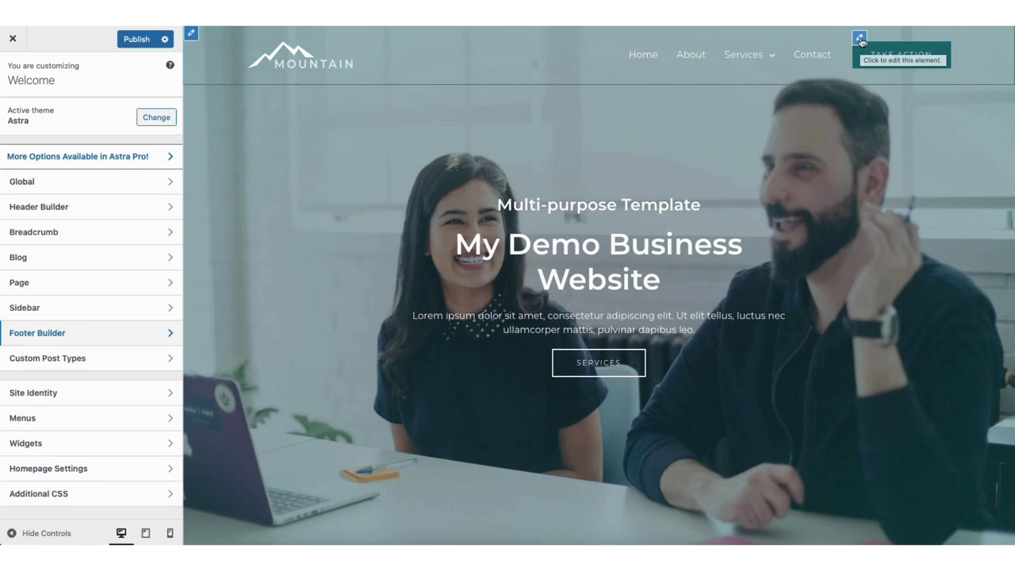
click(860, 39)
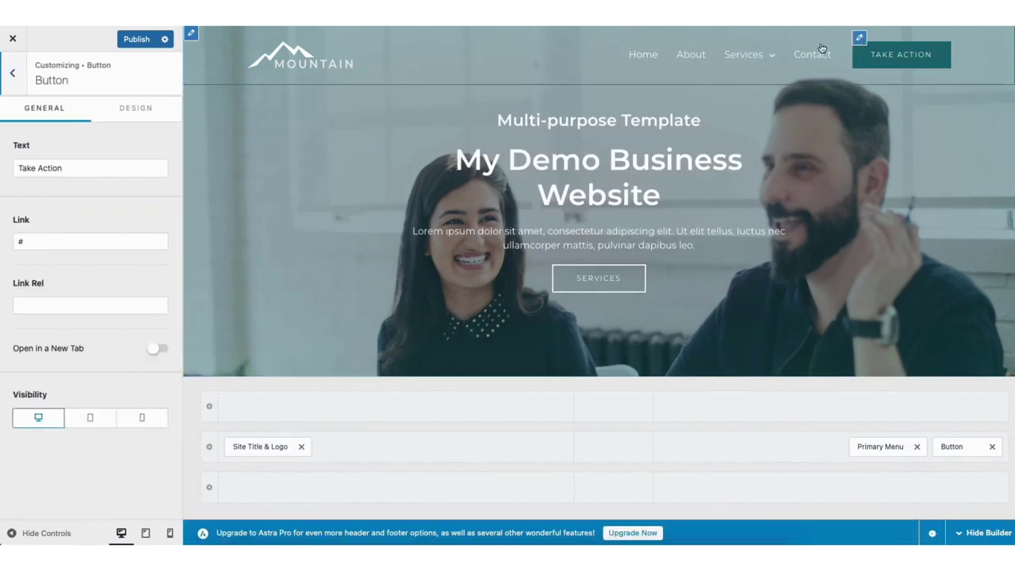
drag(20, 168, 60, 169)
click(77, 151)
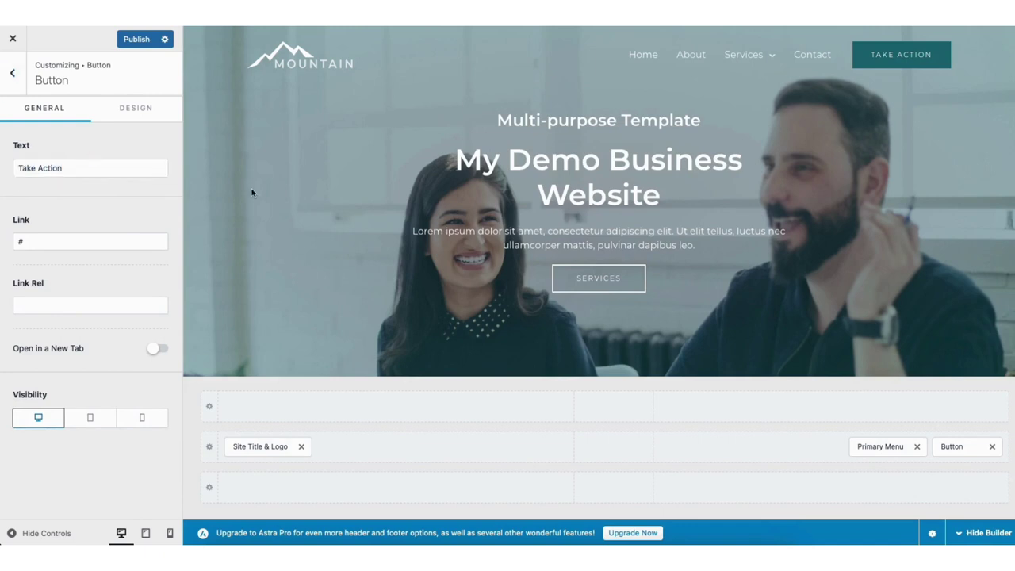
click(993, 448)
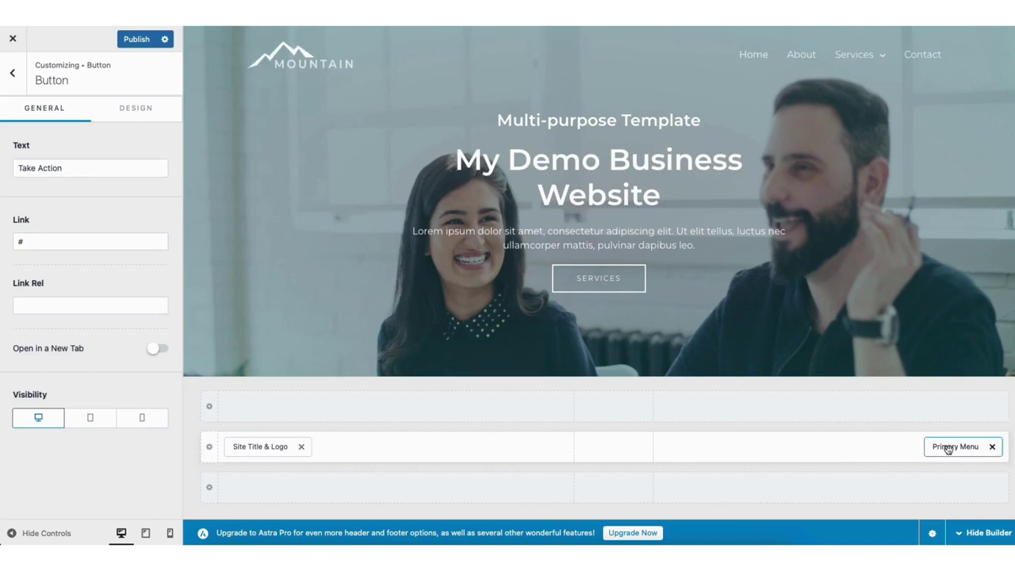
drag(949, 450, 887, 452)
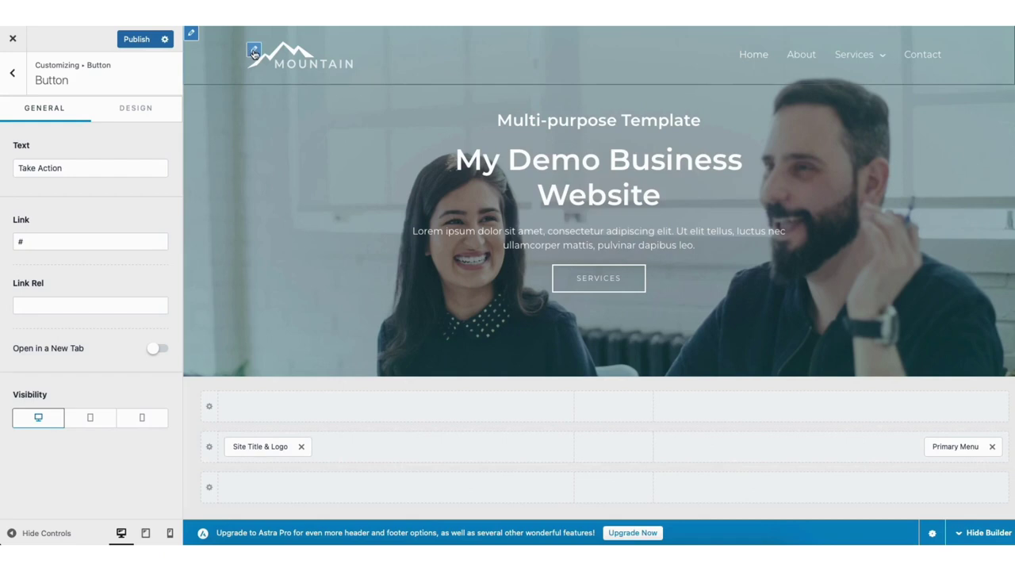
Examine the header logo's image, site title, tagline and design options, and return to the Header Builder.
click(254, 52)
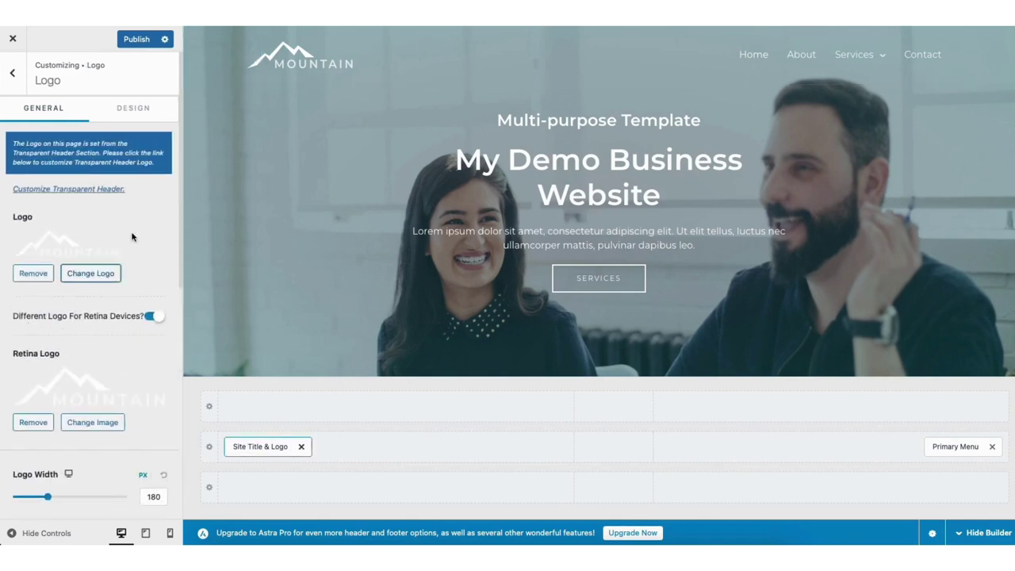
drag(177, 228, 172, 390)
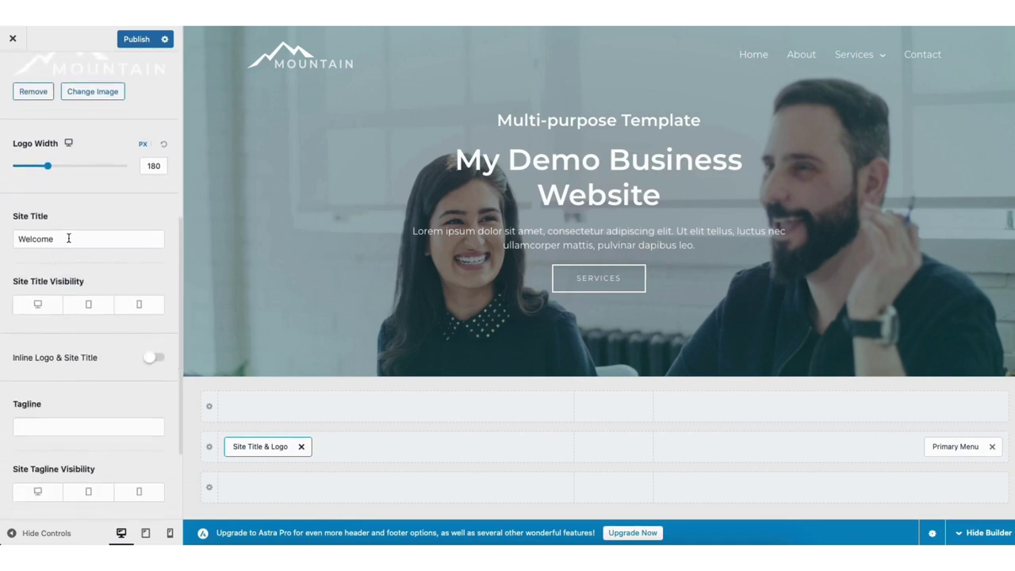
drag(69, 238, 9, 236)
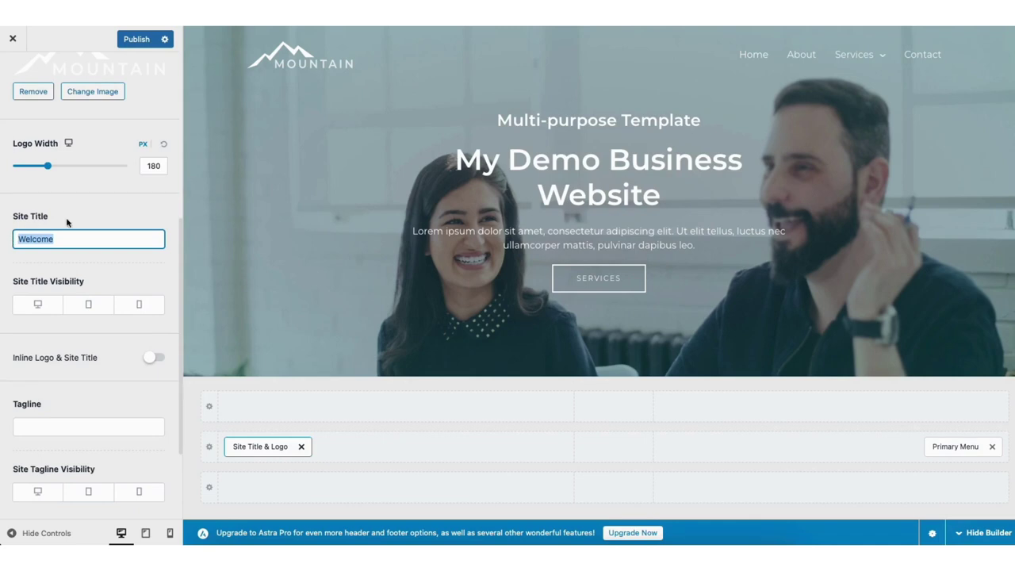
click(71, 215)
click(37, 424)
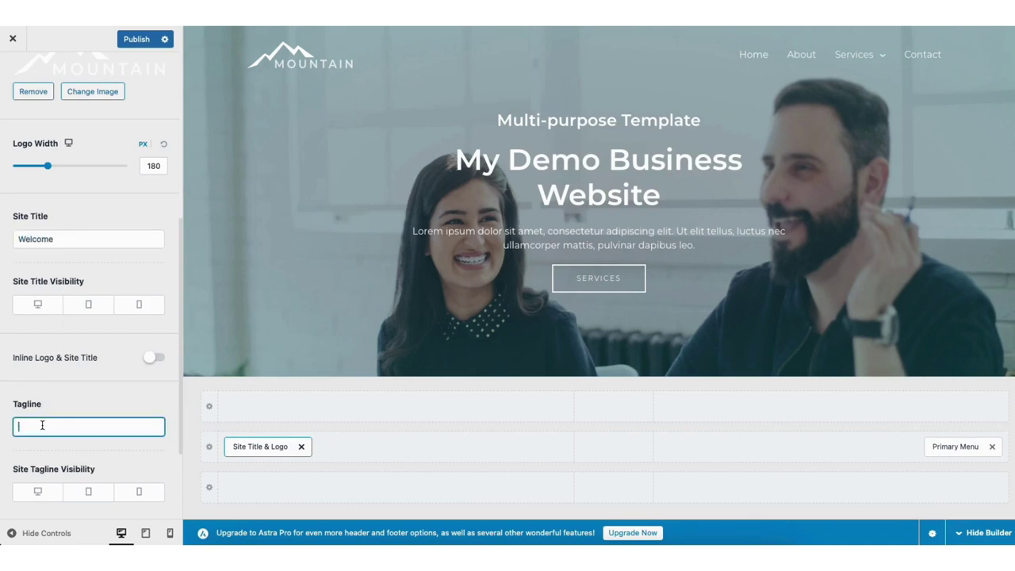
click(181, 357)
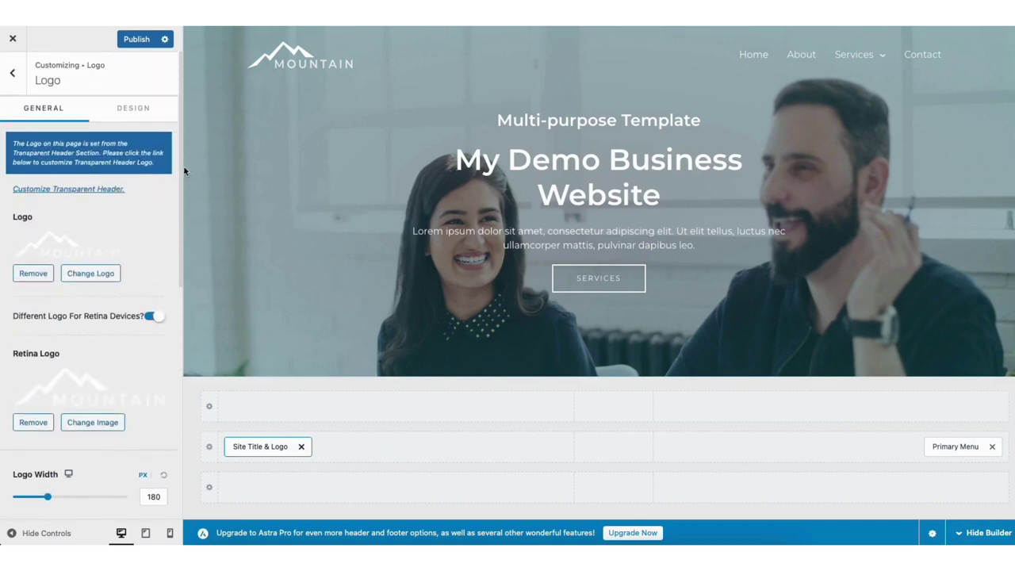
click(134, 112)
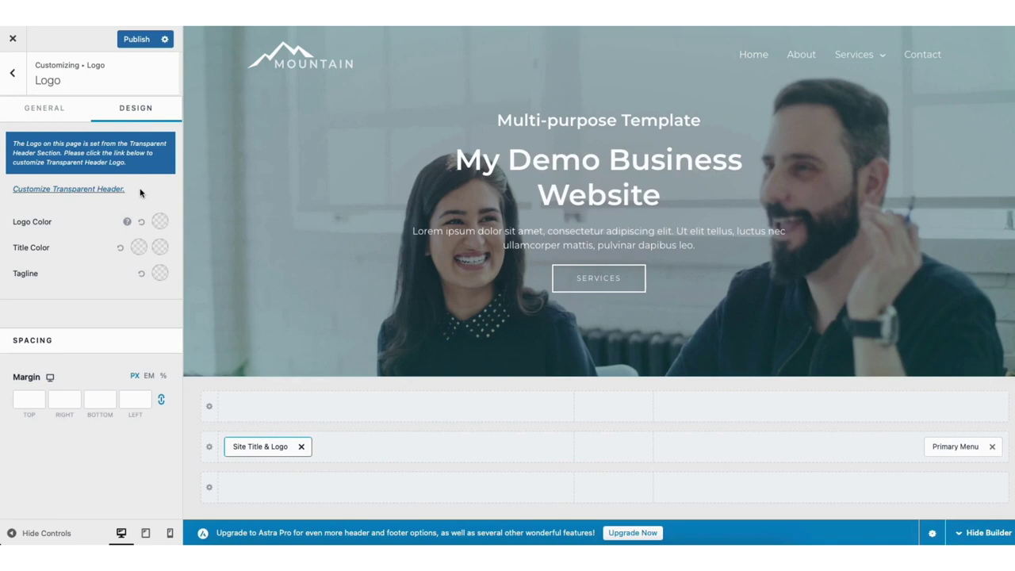
click(12, 73)
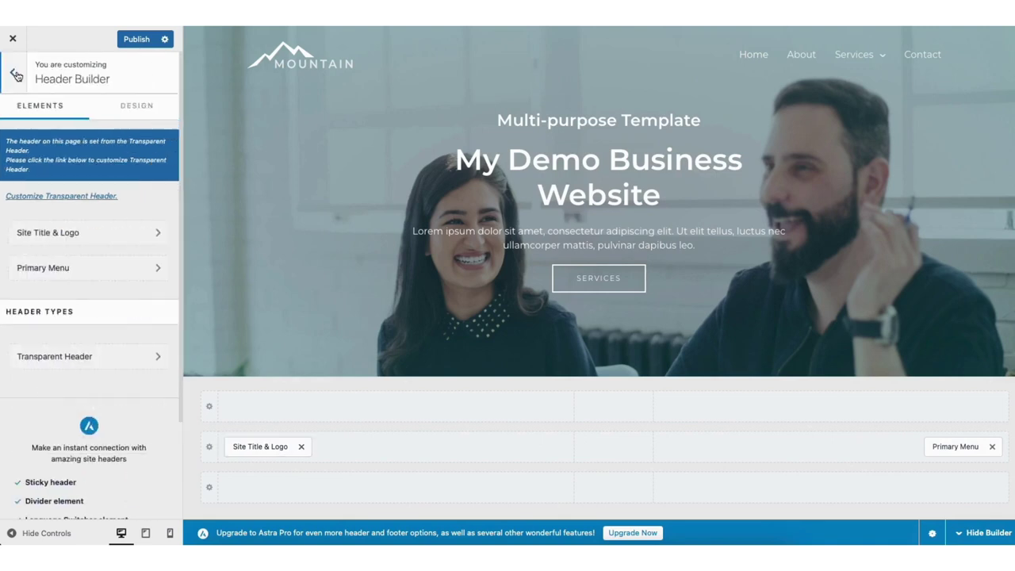
Check the site icon option in the Site Identity settings and return to the main customizer options.
click(12, 73)
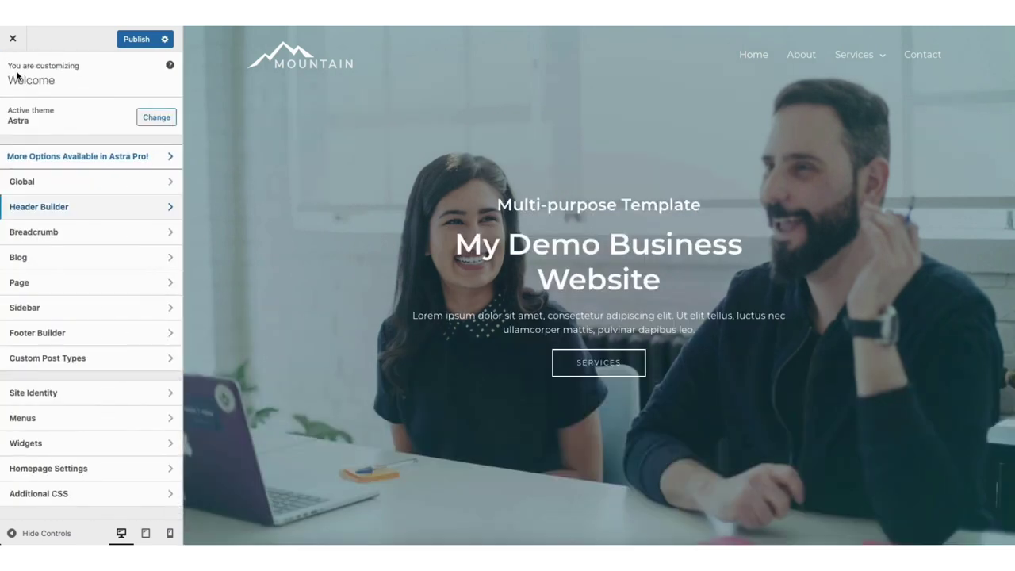
click(60, 395)
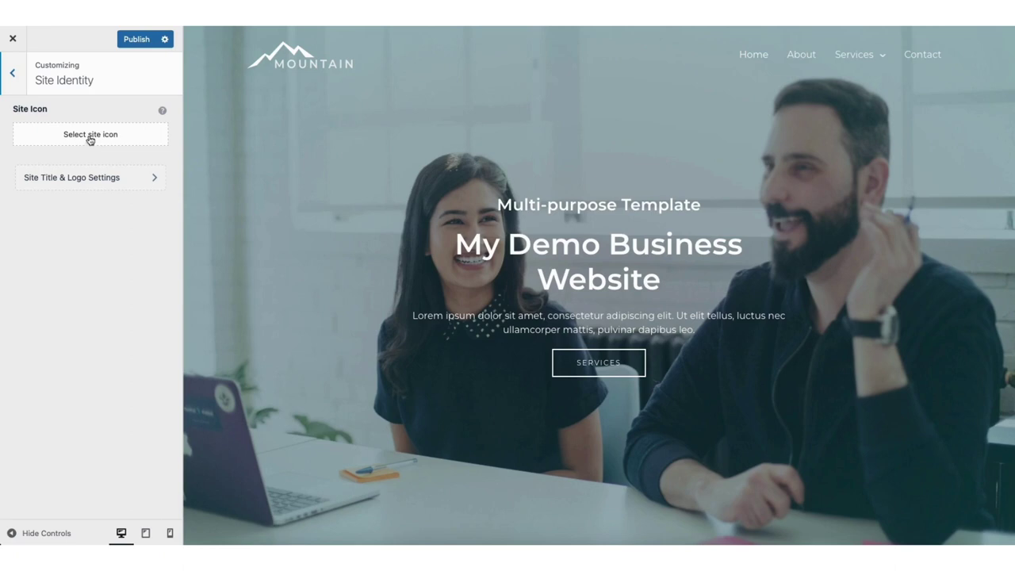
click(13, 72)
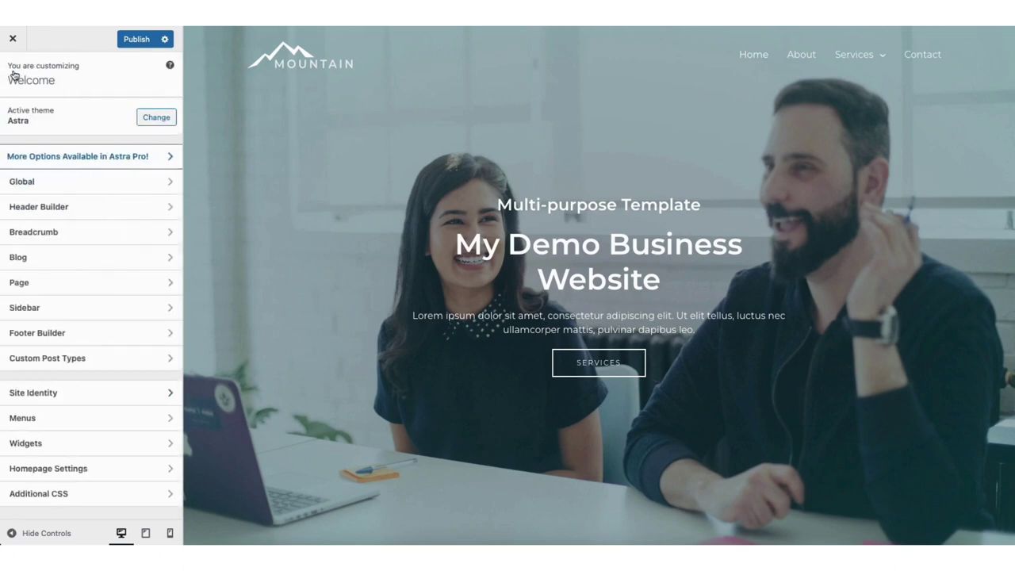
Review the theme's global typography presets, color palette and button settings.
click(45, 184)
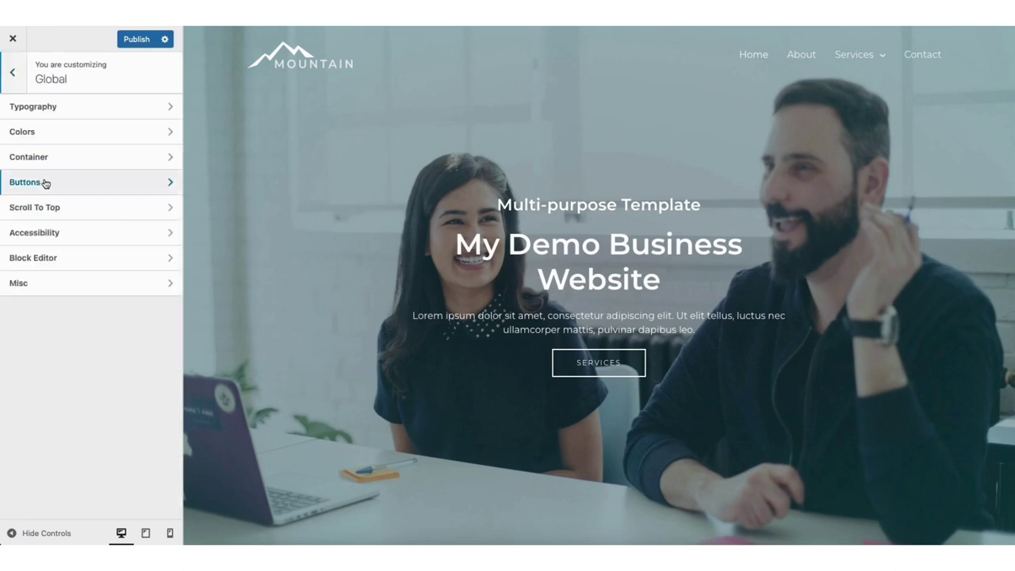
click(69, 111)
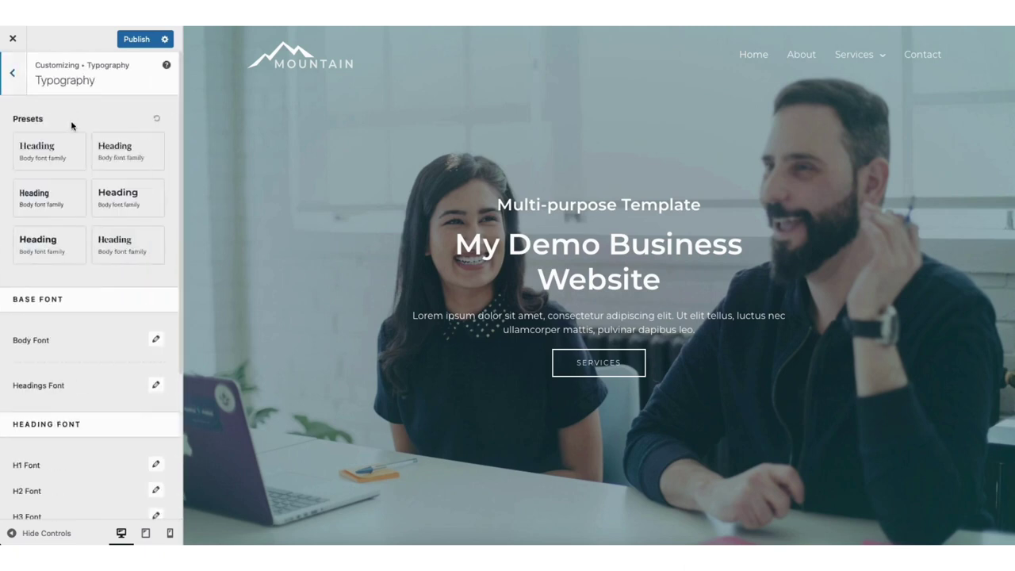
click(12, 73)
click(50, 134)
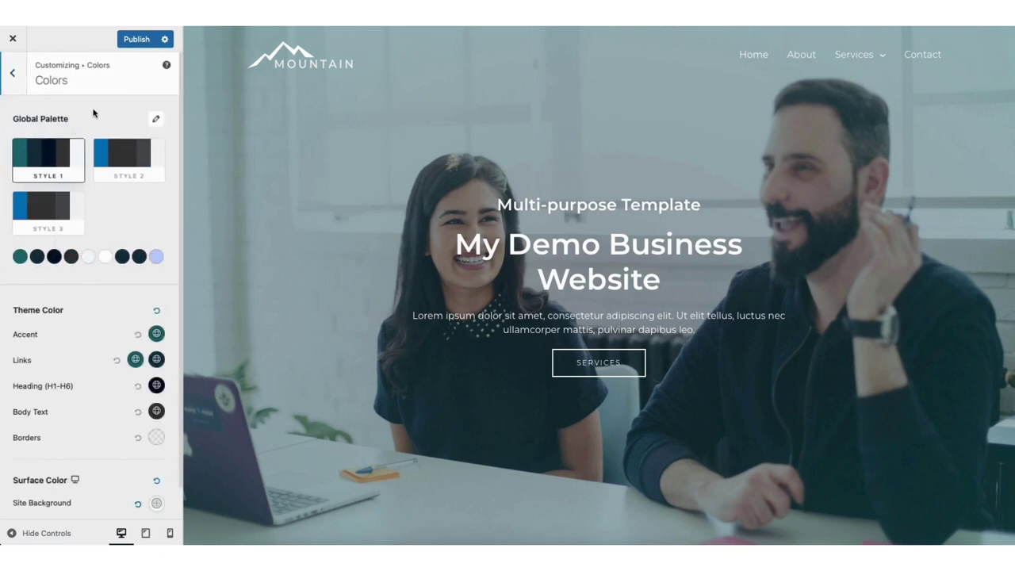
click(12, 72)
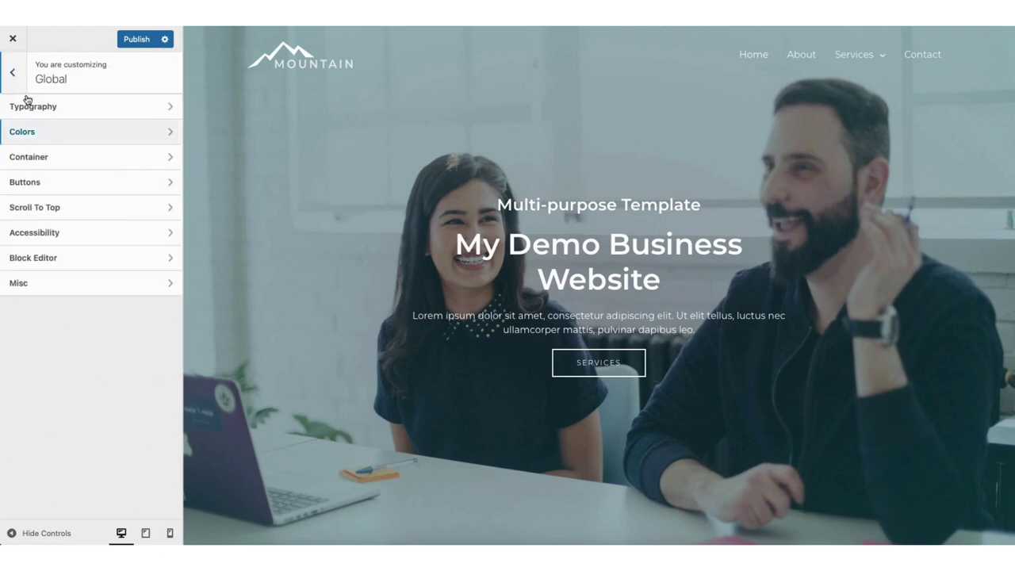
click(45, 184)
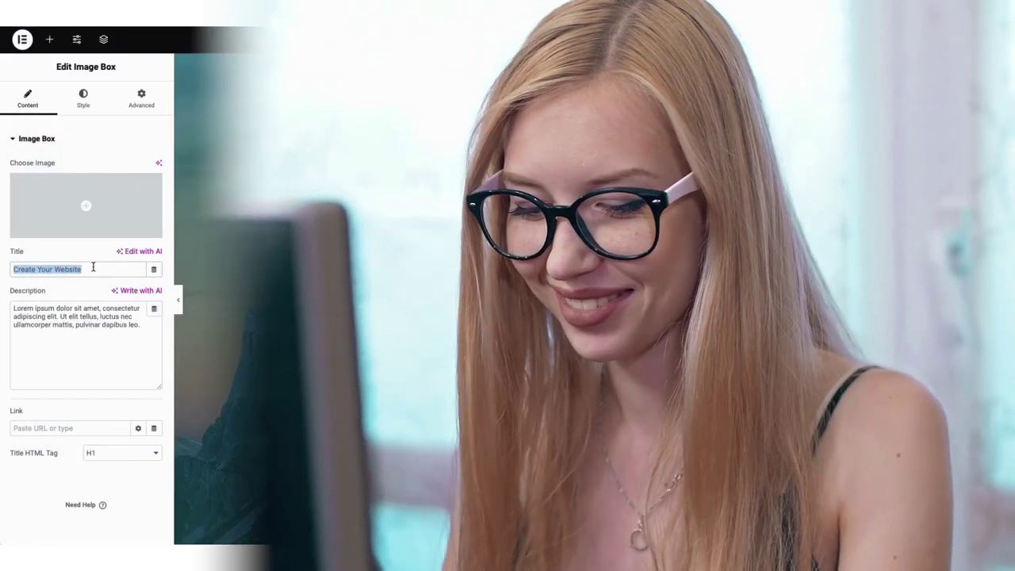
Replace the title of the Home page's hero image box with "My Demo Website".
text(M)
text(y D)
text(emo Website)
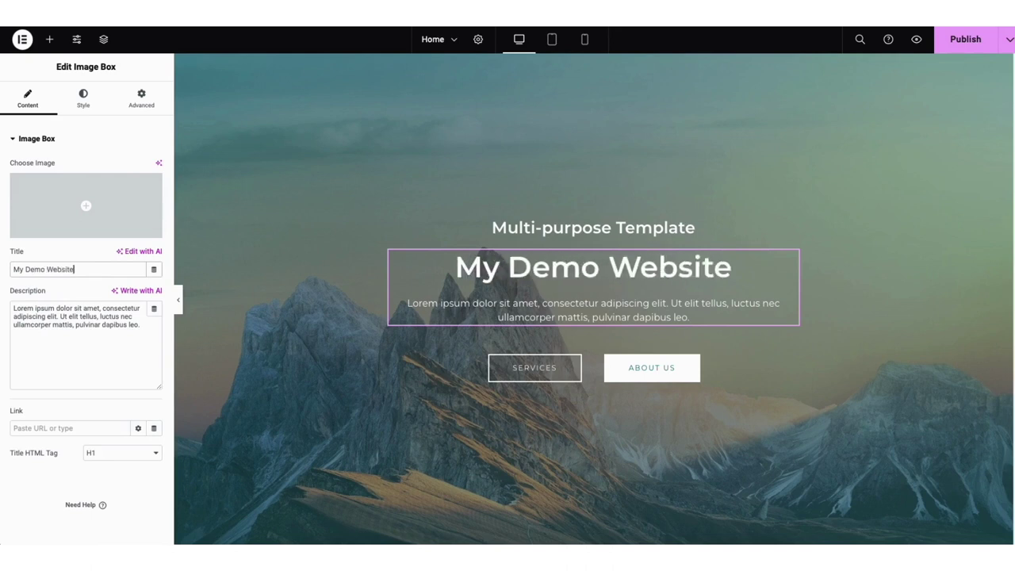